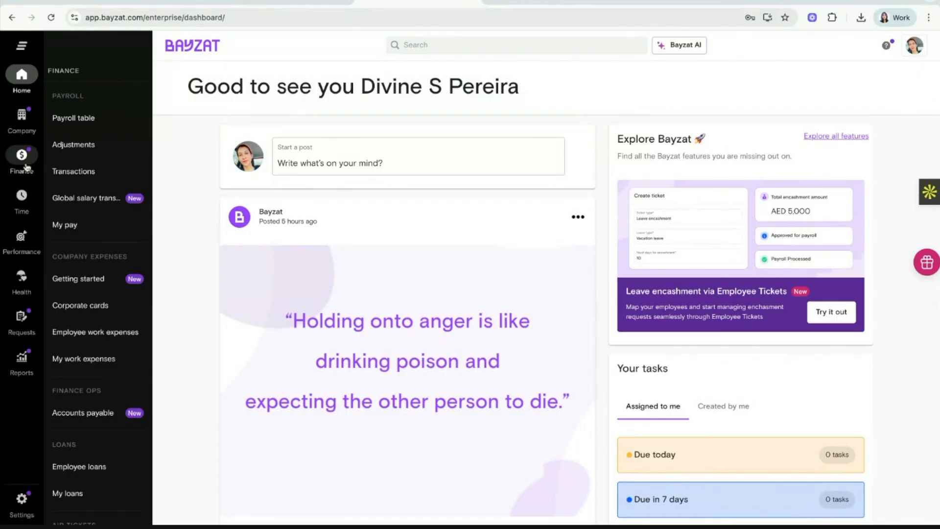
Go from the Company menu to the All employees list.
mouse_move(27, 126)
click(77, 122)
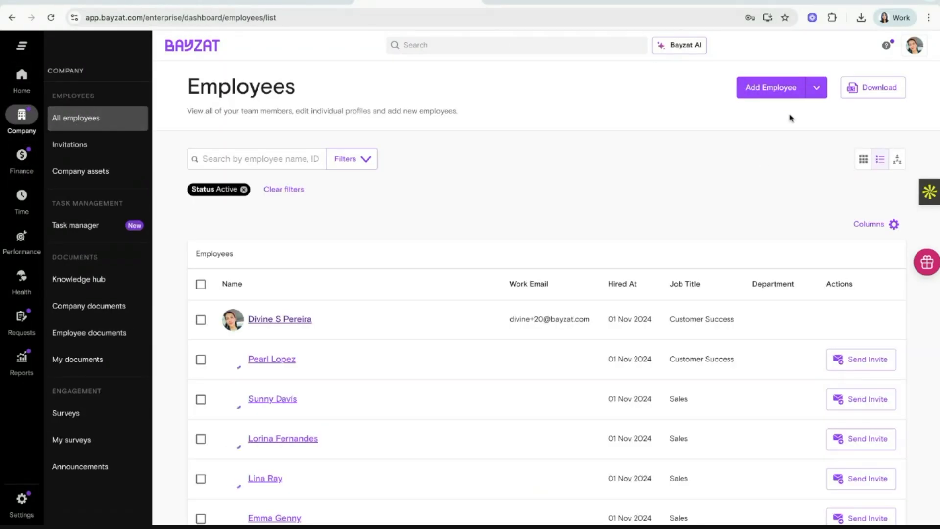
Start a new employee, enter the preferred name, and copy it into First Name.
click(771, 88)
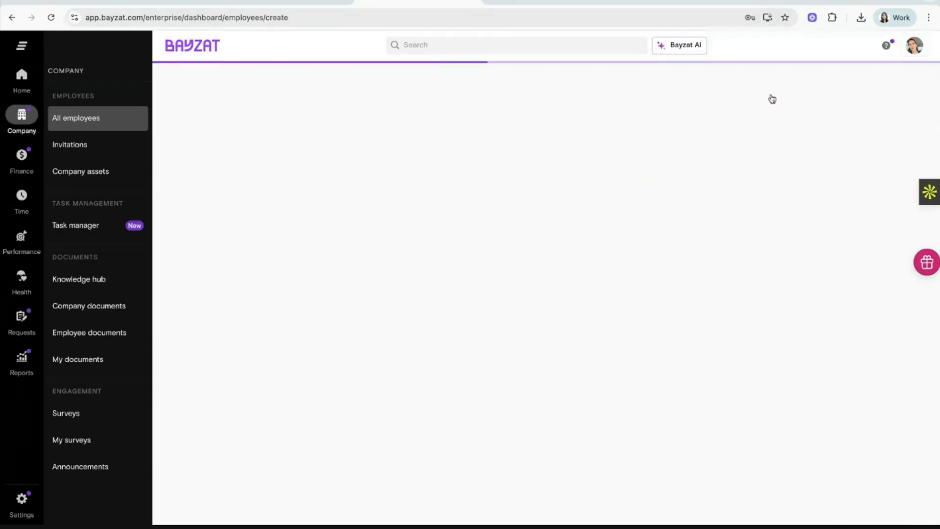
click(322, 299)
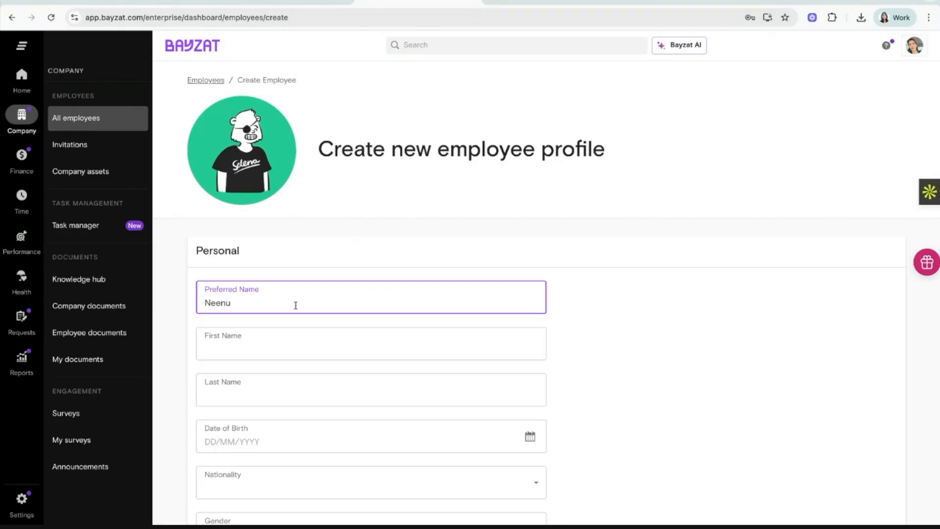
double_click(296, 305)
key(ctrl+c)
click(260, 348)
key(ctrl+v)
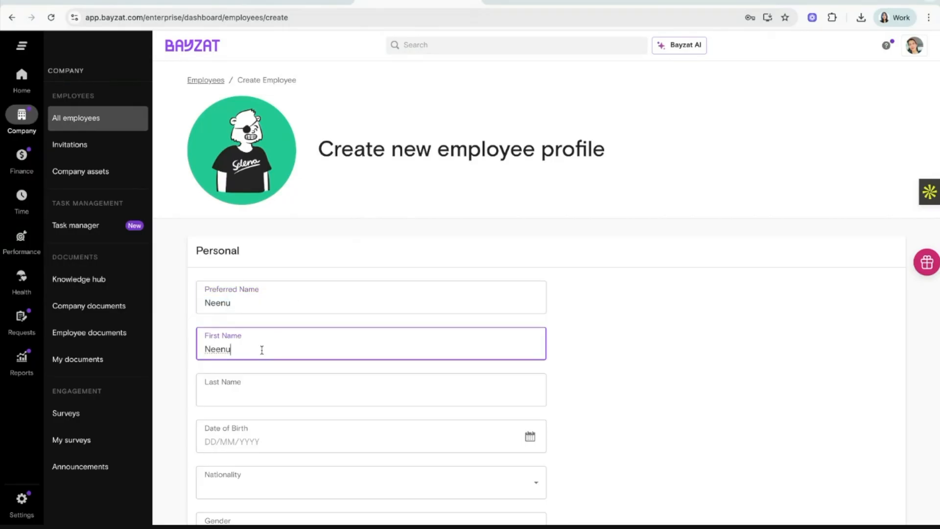
Fill the Last Name field with the new hire's surname.
click(236, 394)
key(ctrl+v)
scroll(235, 394, down, 1)
double_click(214, 340)
Leave date of birth empty and move through the work details toward the job title.
click(238, 382)
click(605, 360)
scroll(624, 360, down, 5)
scroll(624, 360, down, 2)
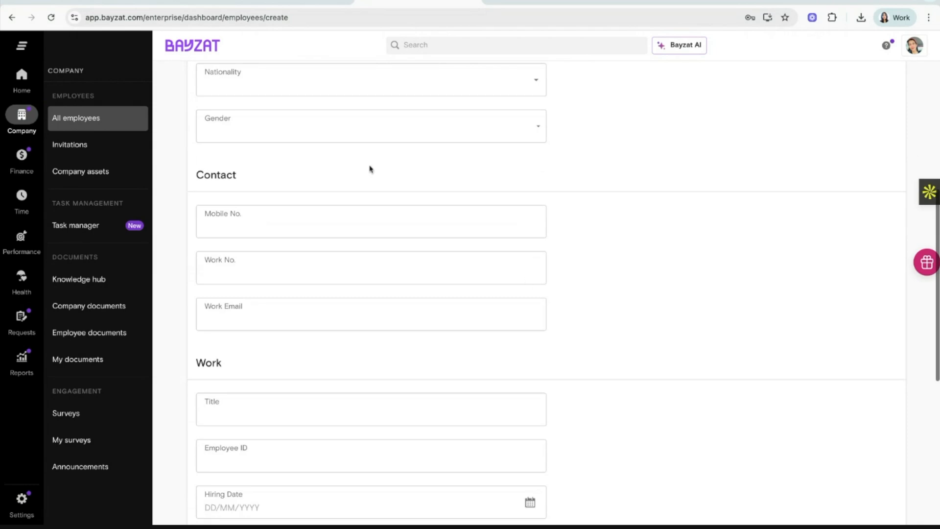
click(432, 266)
scroll(432, 266, down, 1)
scroll(431, 265, up, 5)
click(433, 264)
scroll(432, 265, down, 3)
scroll(434, 259, down, 5)
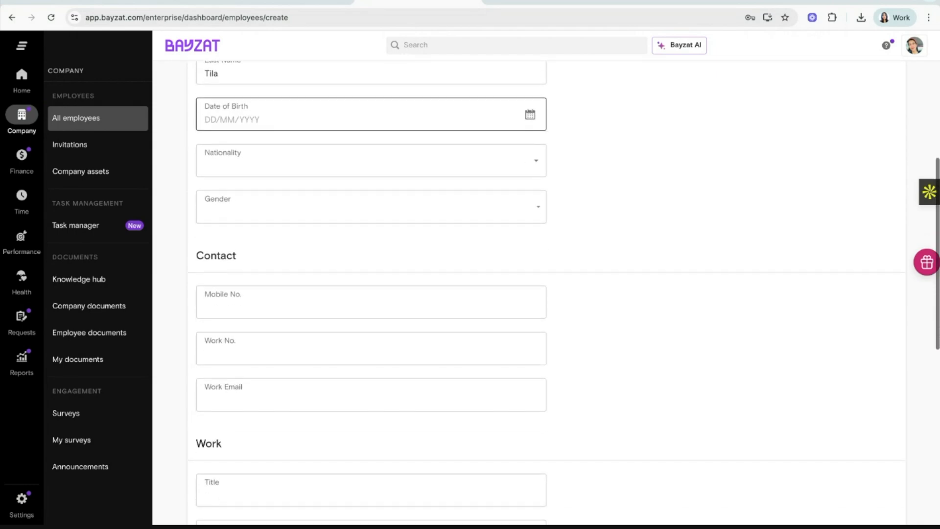
click(433, 257)
scroll(433, 258, down, 3)
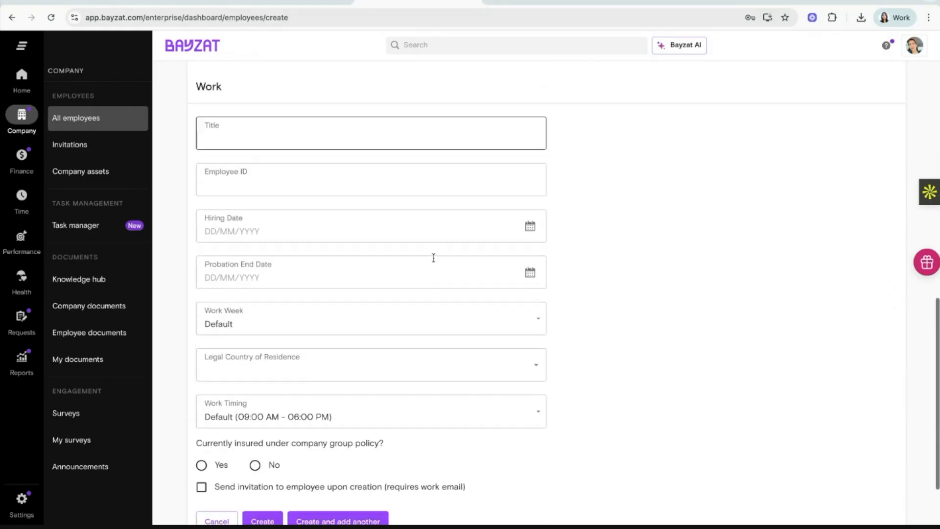
Open the Hiring Date calendar and check the Finance Payroll table in the other tab.
click(529, 185)
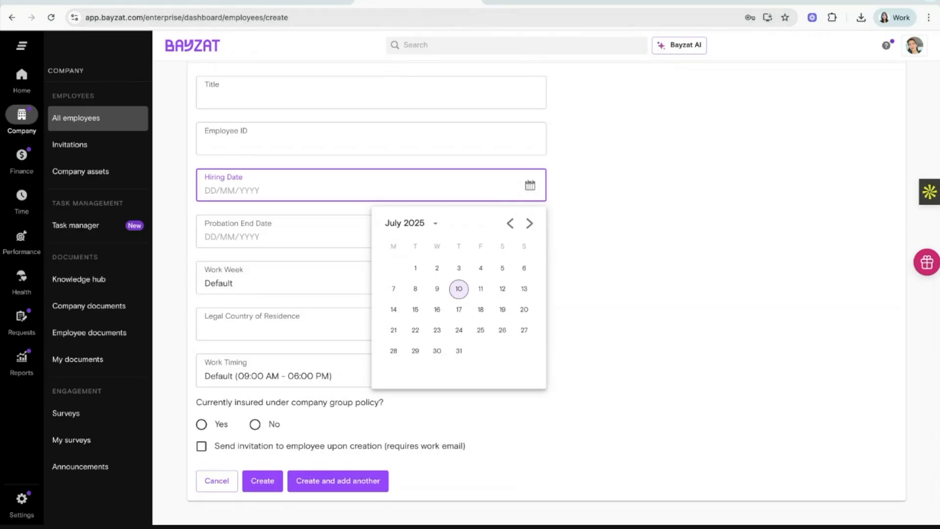
click(506, 2)
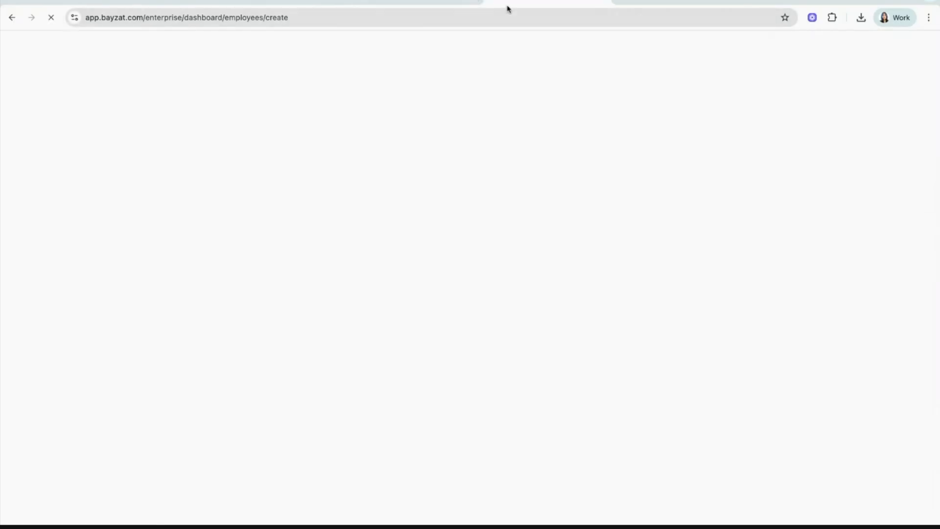
click(34, 154)
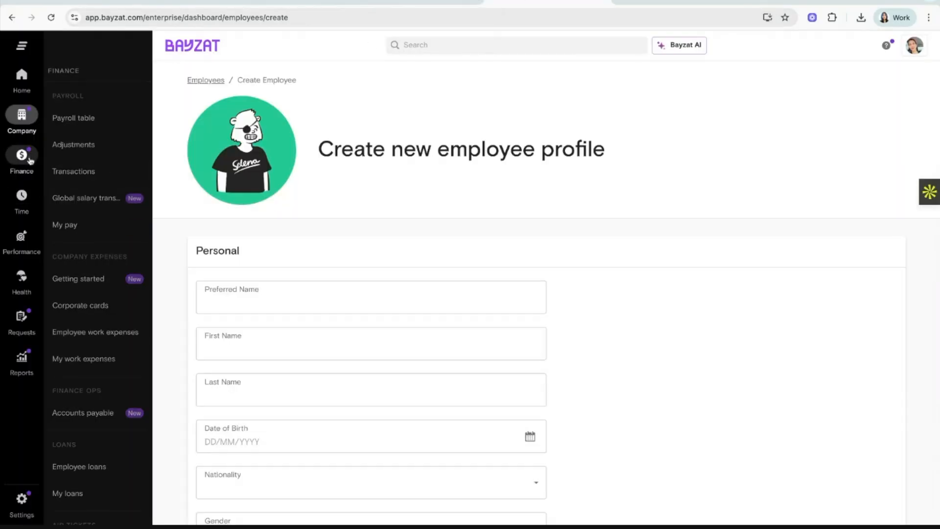
click(72, 129)
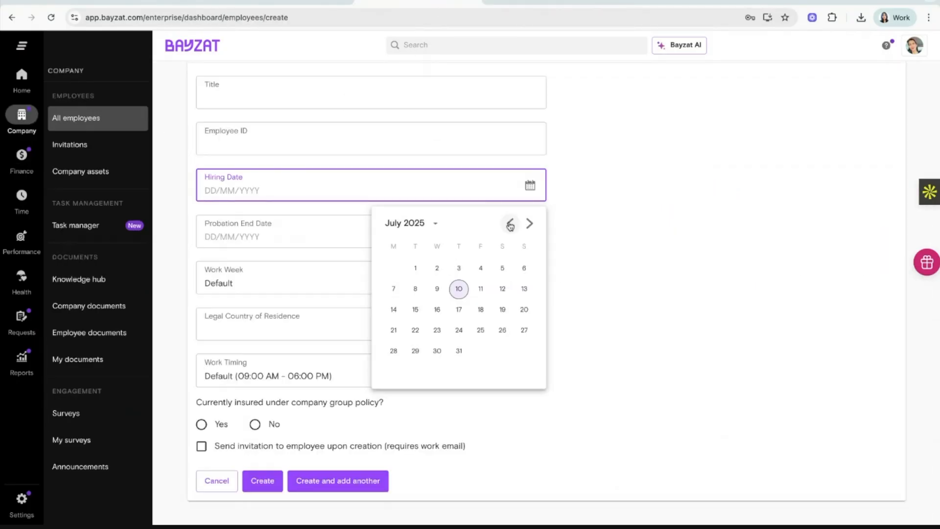
Step the hiring date calendar back to November 2024.
click(510, 224)
click(510, 224)
click(510, 224)
click(510, 224)
click(510, 224)
click(510, 224)
click(510, 224)
Pick 1 November 2024 in the calendar, giving a hiring date of 01/11/2024.
click(510, 223)
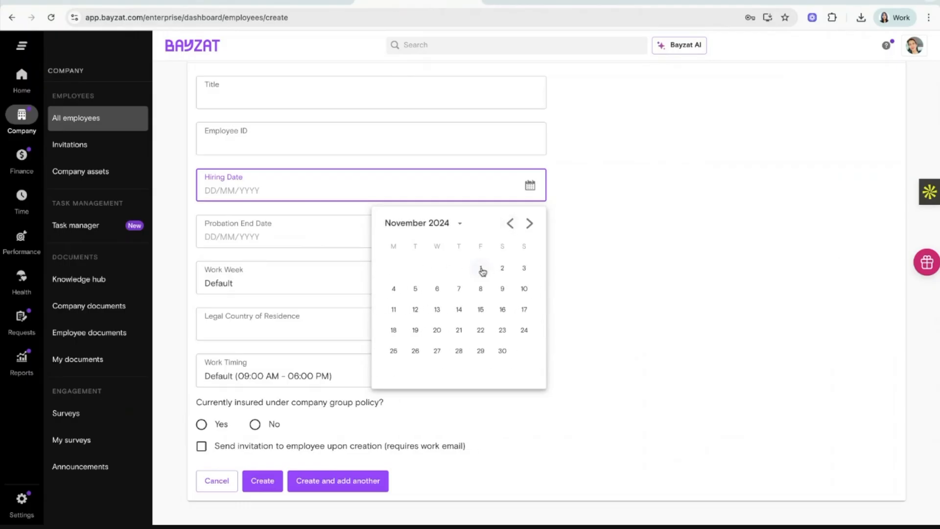
click(481, 268)
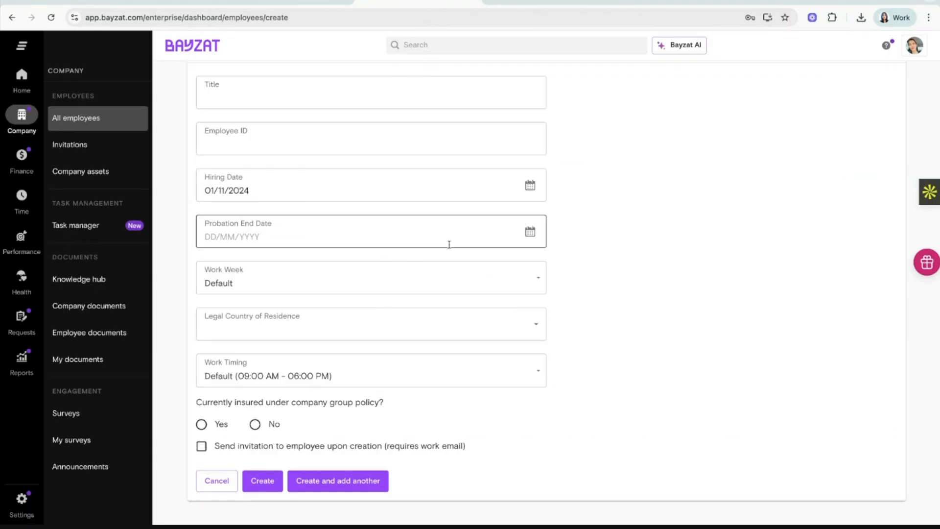
scroll(463, 257, down, 1)
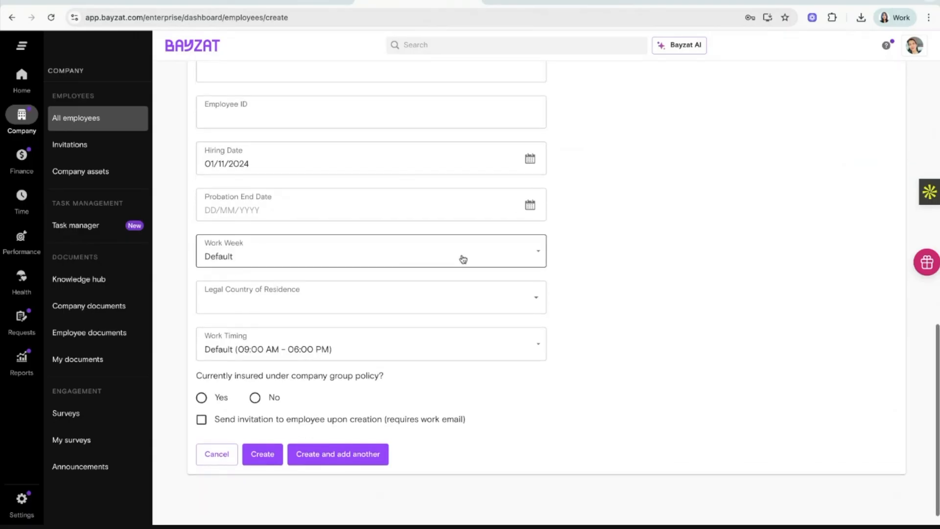
Set Legal Country of Residence to United Arab Emirates.
click(307, 280)
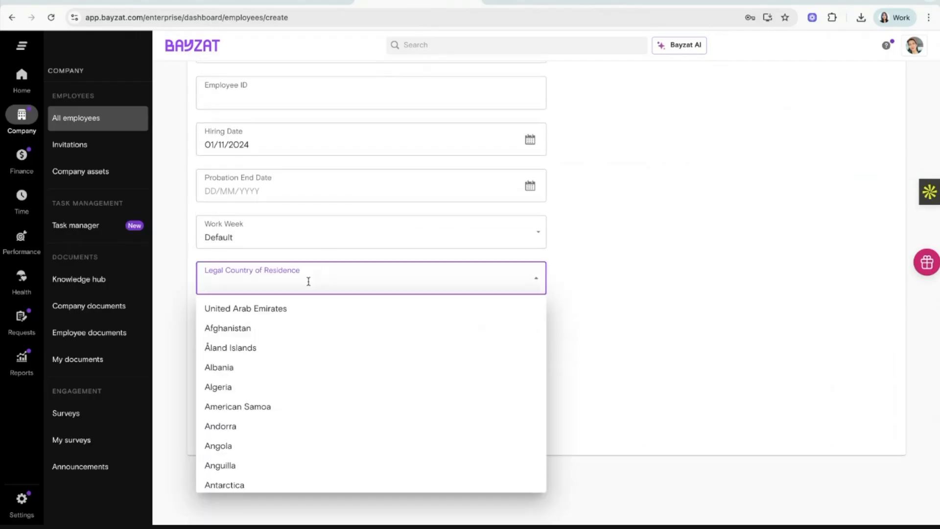
click(274, 309)
scroll(292, 328, down, 2)
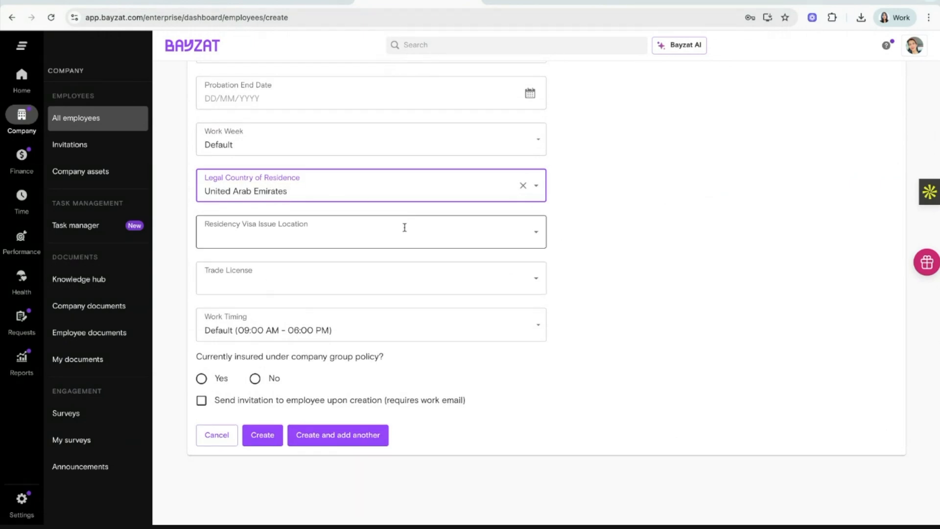
click(355, 176)
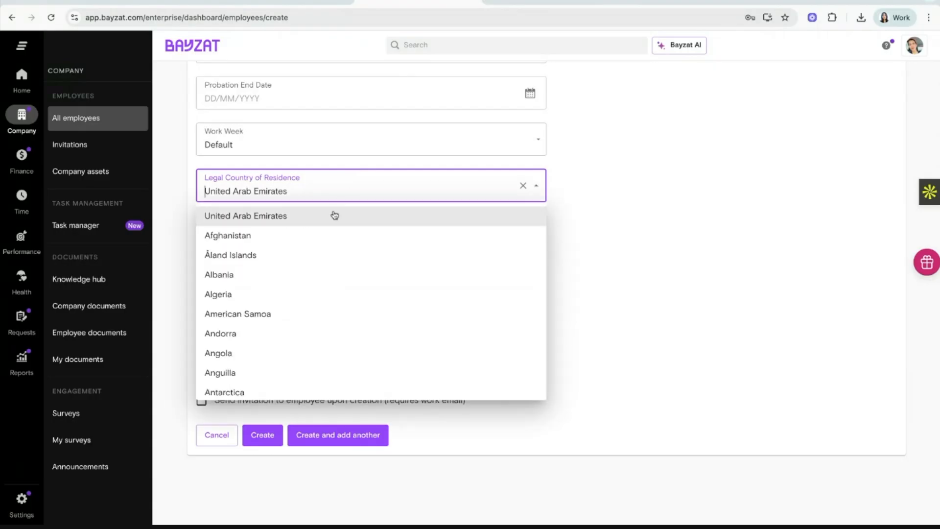
click(321, 237)
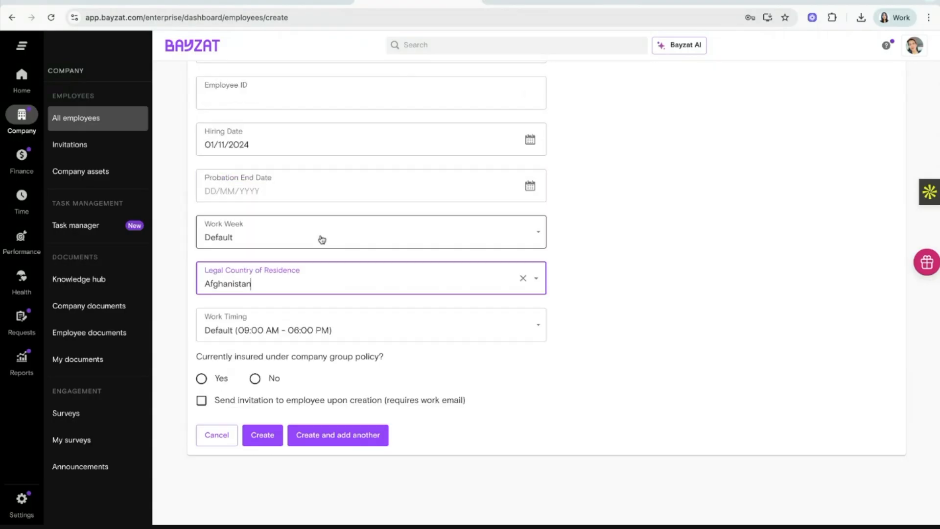
click(293, 291)
click(281, 310)
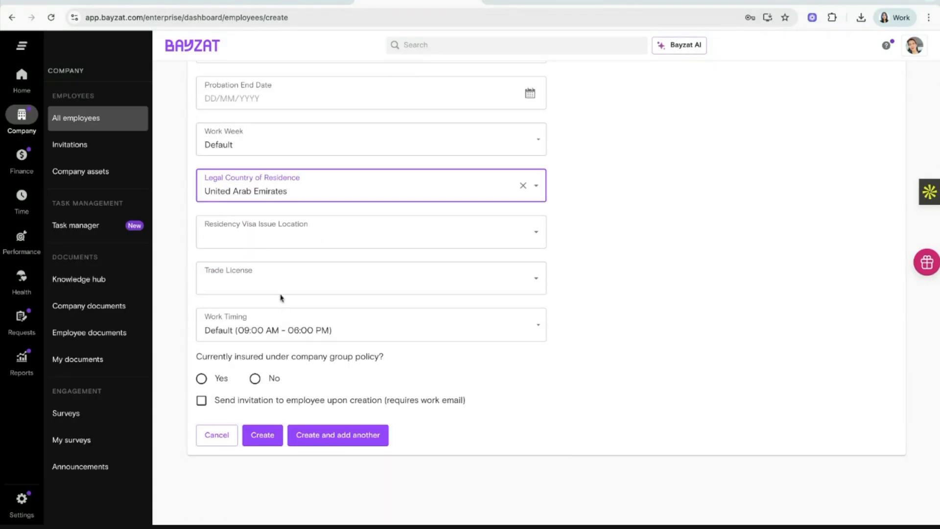
Choose Ajman as visa issue location and the Alliance Global Fz - Litpeaks LLC TEST trade license.
click(281, 230)
click(239, 269)
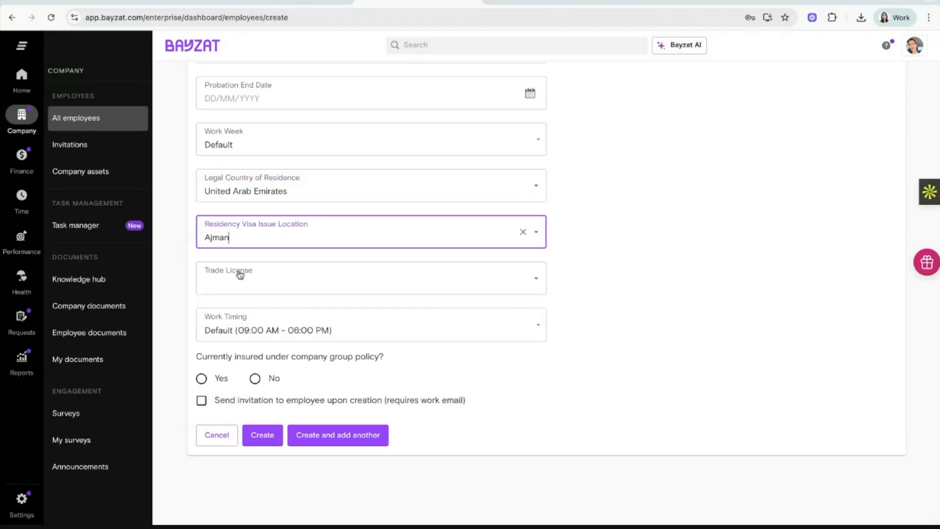
click(256, 276)
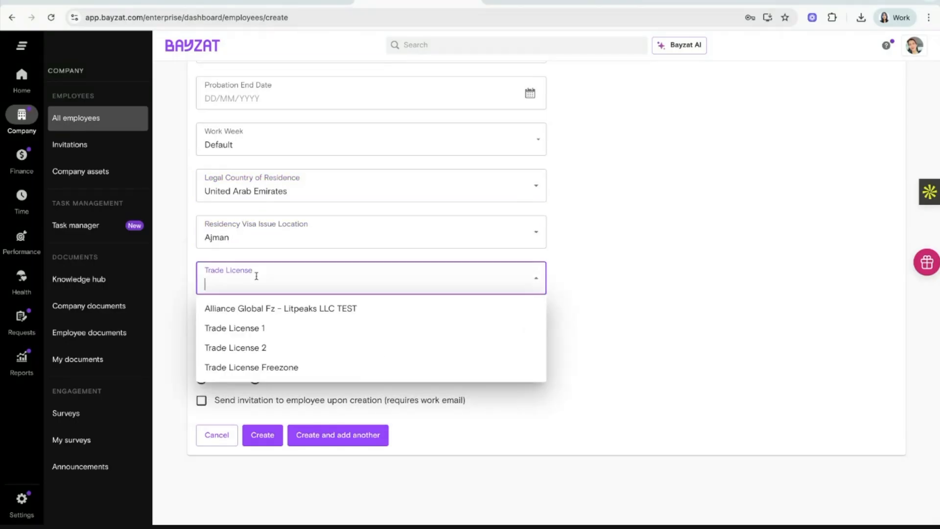
click(268, 310)
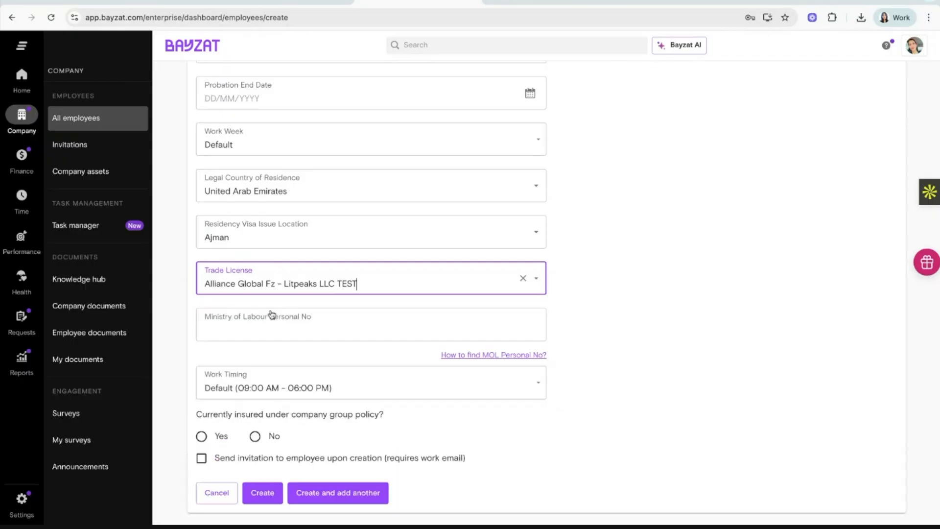
Enter a 14-digit MOL personal number, using the help card and correcting one digit to 6.
click(263, 329)
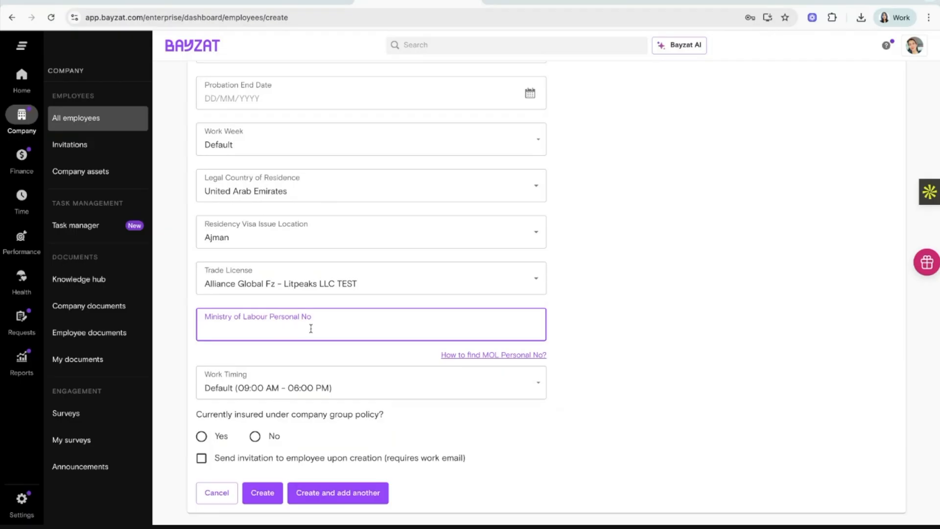
click(442, 356)
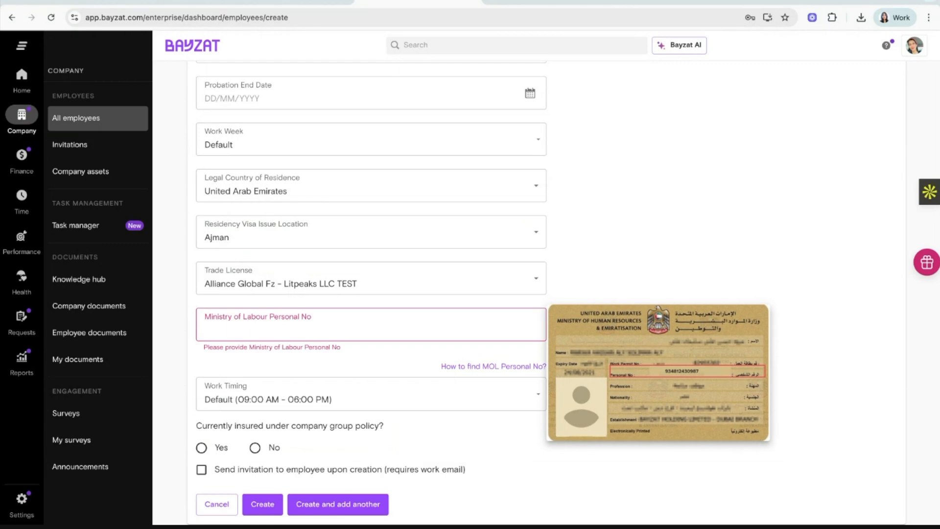
click(428, 327)
click(340, 358)
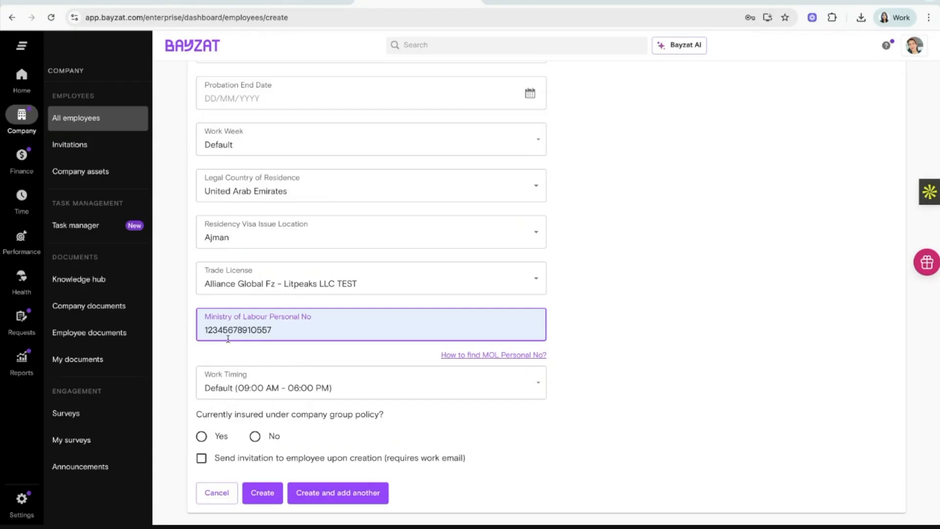
click(216, 329)
key(BackSpace)
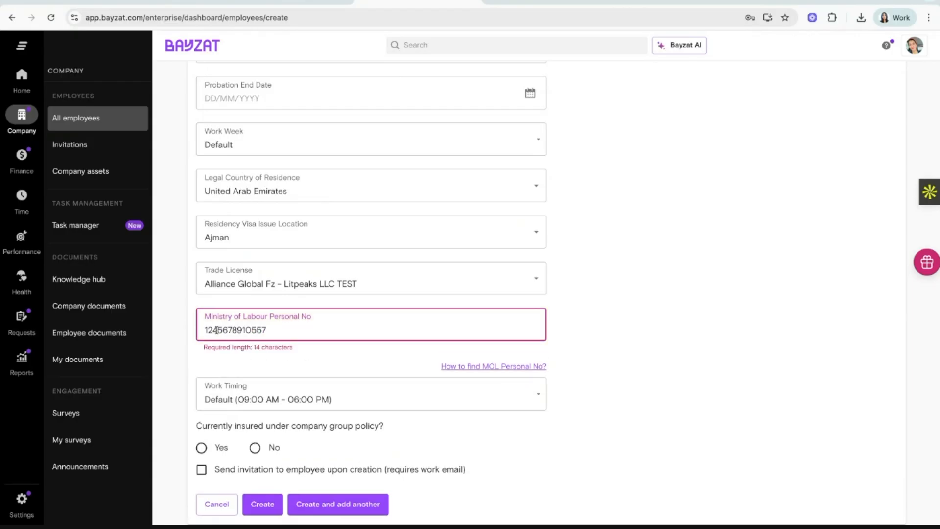
text(6)
scroll(391, 372, down, 2)
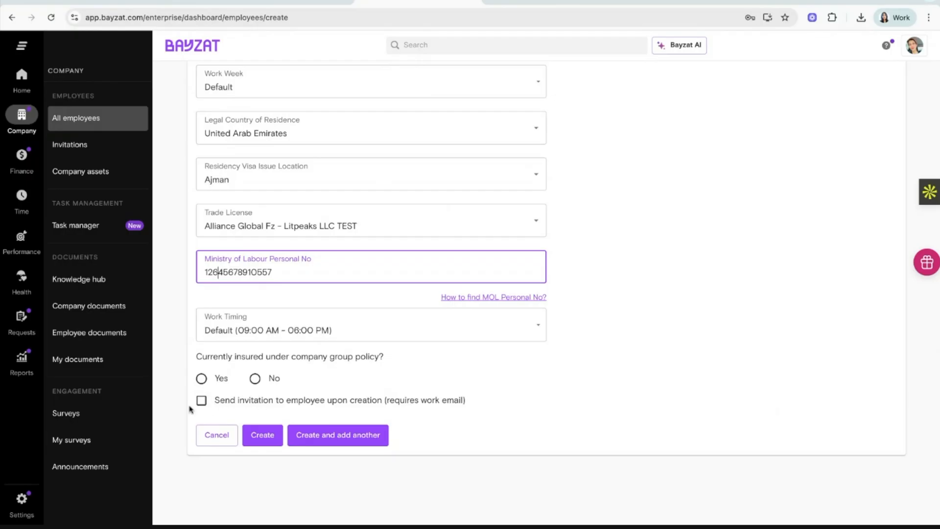
Choose United Arab Emirates as nationality and create the employee record.
click(265, 435)
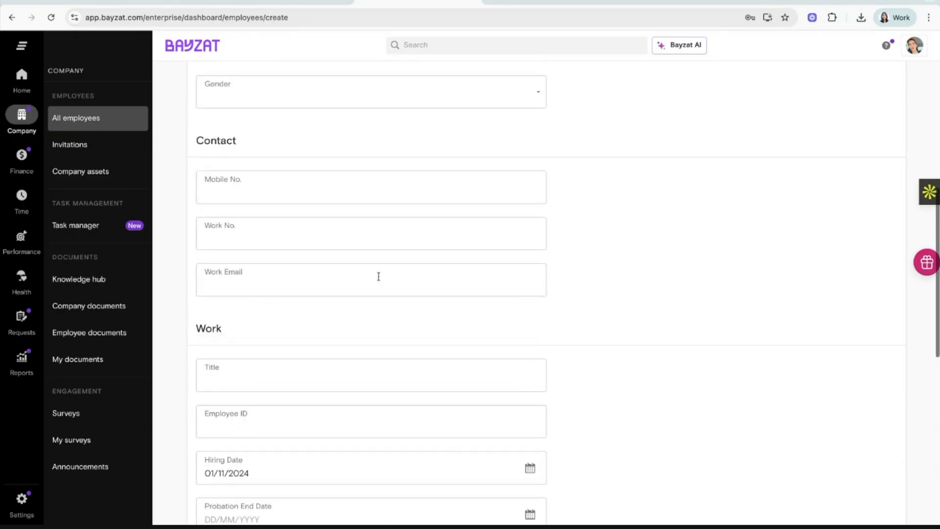
click(375, 186)
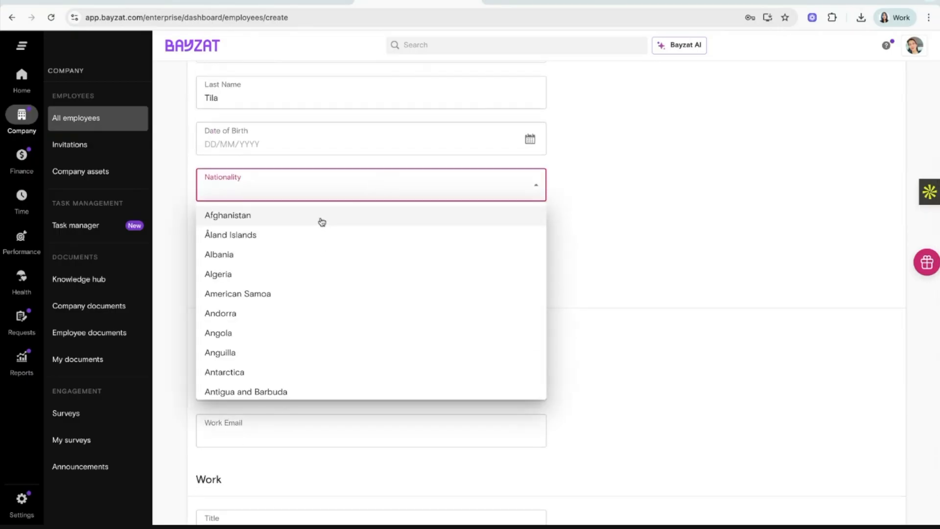
text(uni)
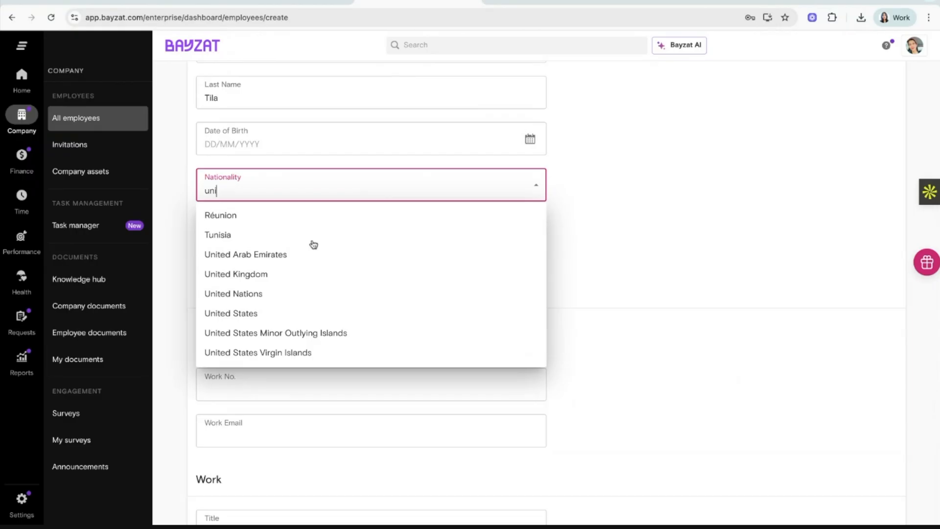
click(306, 255)
scroll(458, 380, down, 12)
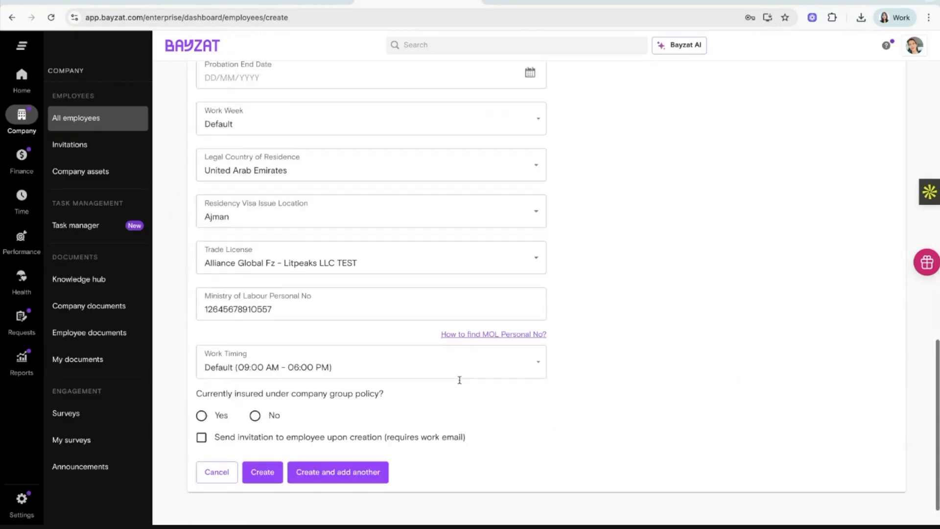
click(266, 433)
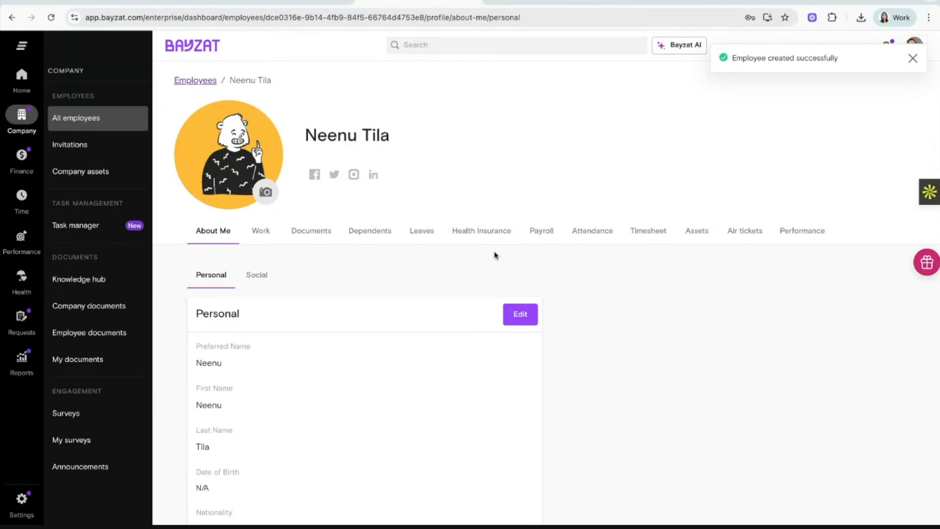
In the employee's Payroll tab, view Salary Configuration and start Add Salary Configuration.
click(537, 238)
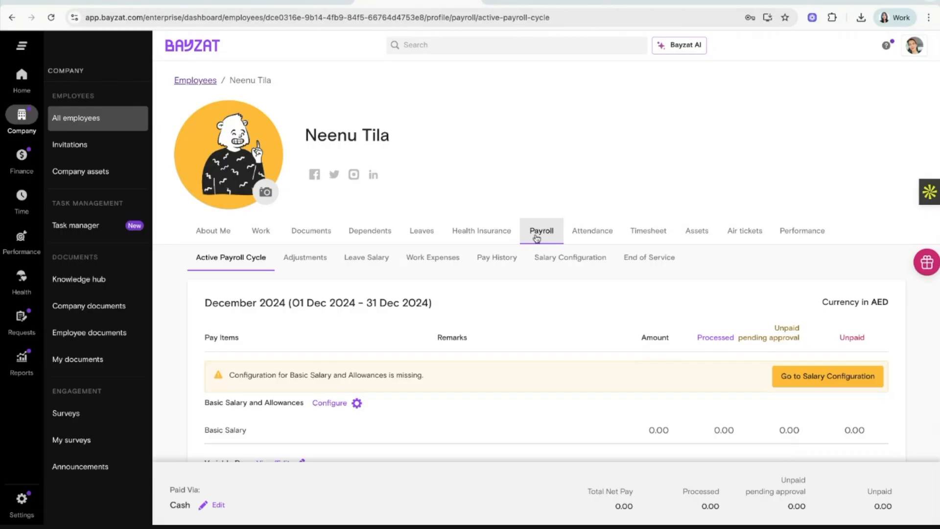
scroll(539, 338, down, 1)
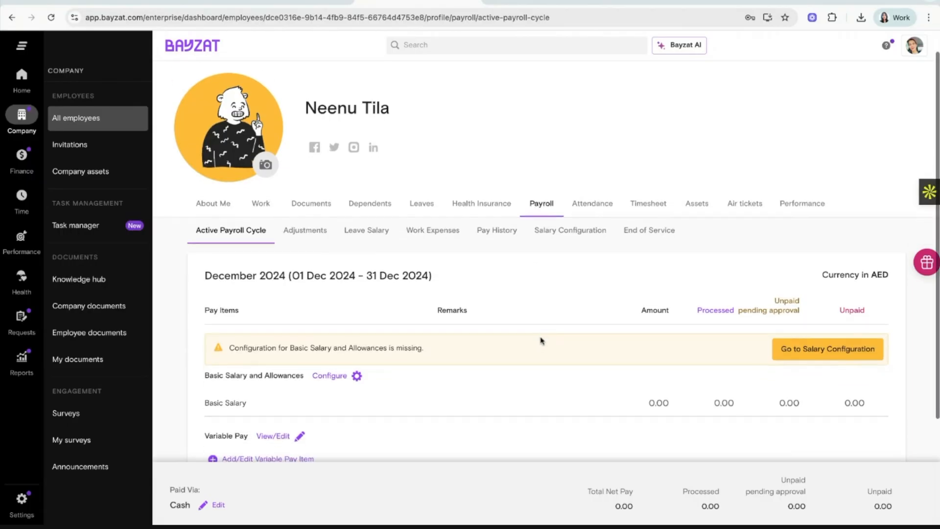
click(581, 243)
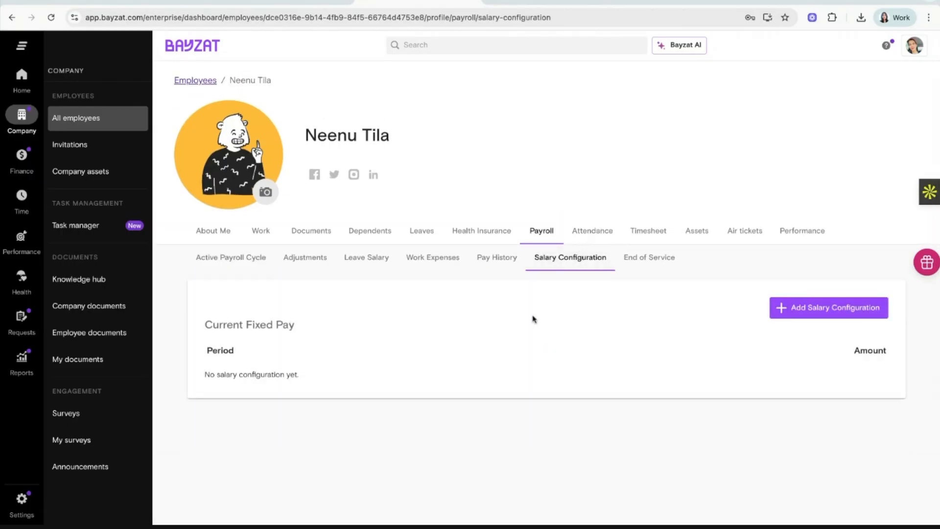
click(232, 264)
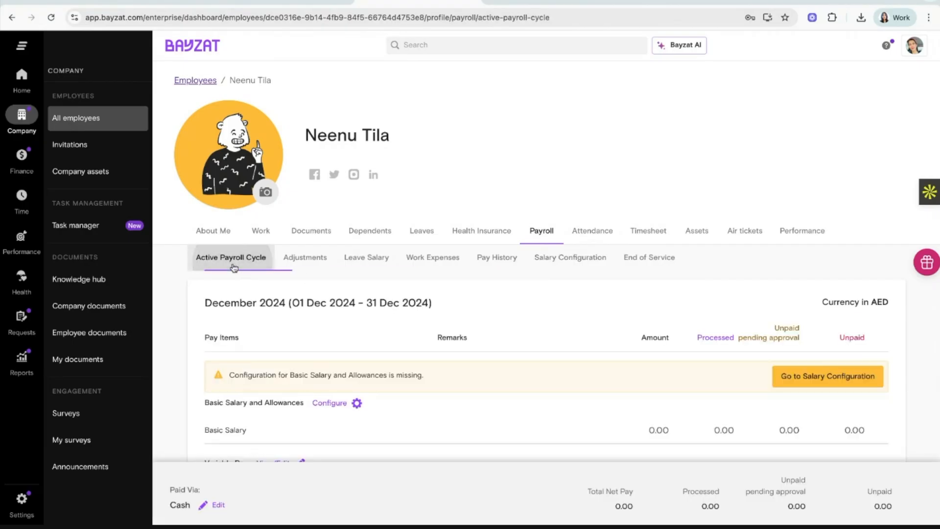
scroll(505, 460, down, 3)
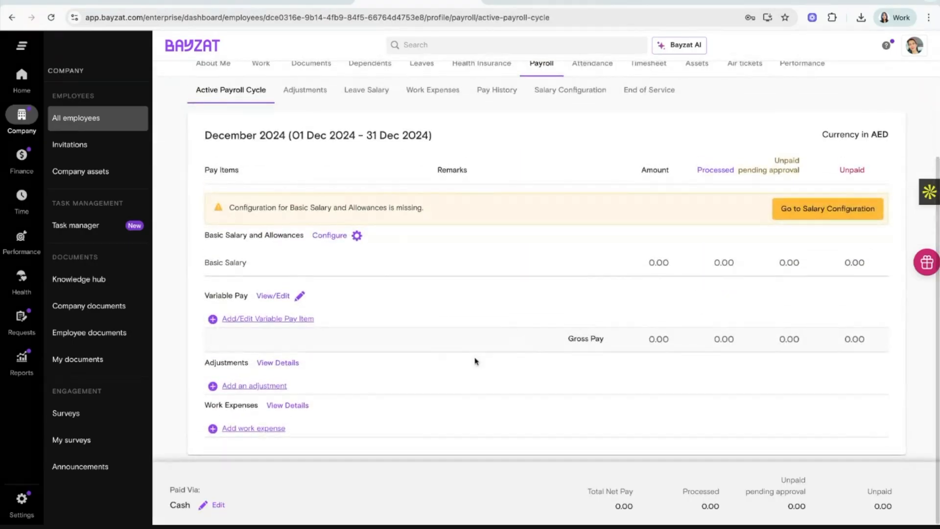
scroll(497, 294, up, 1)
scroll(498, 295, up, 2)
click(555, 196)
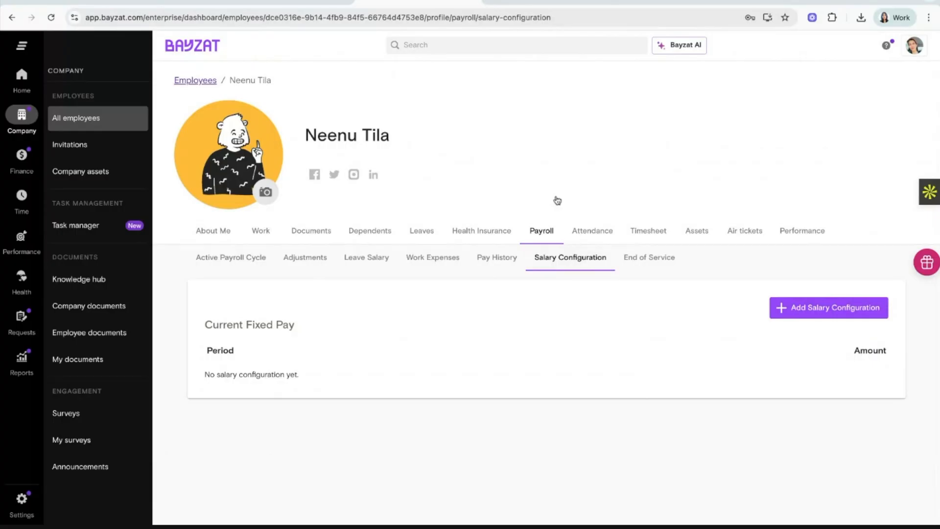
click(828, 315)
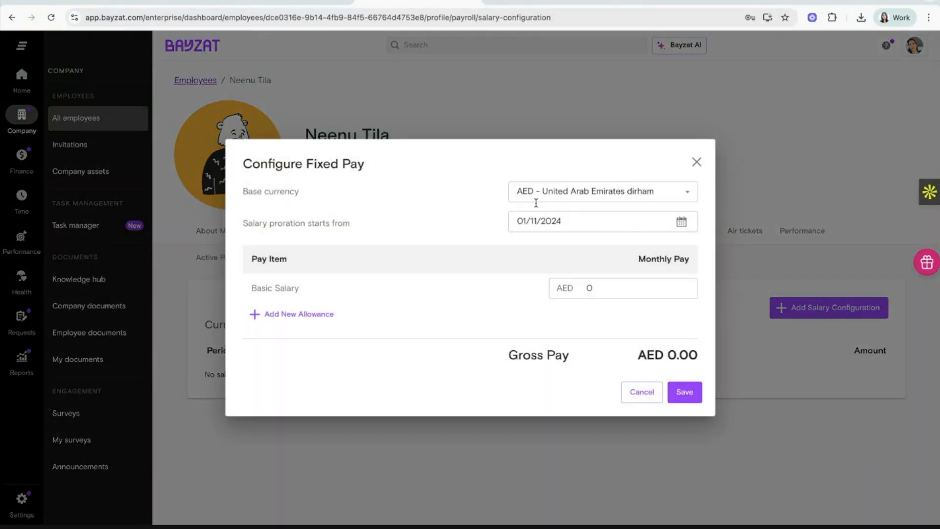
Keep AED and the 01/11/2024 proration start, and enter Basic Salary 6000.
click(552, 198)
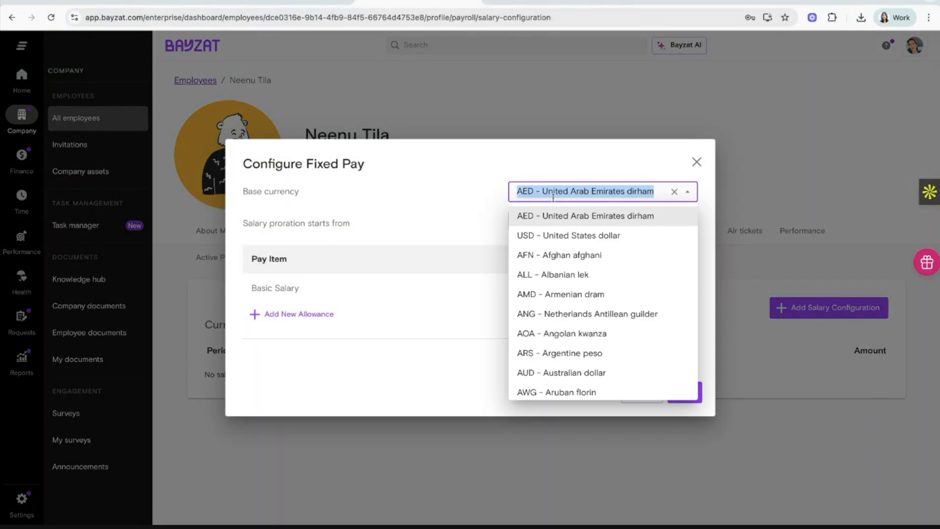
click(441, 204)
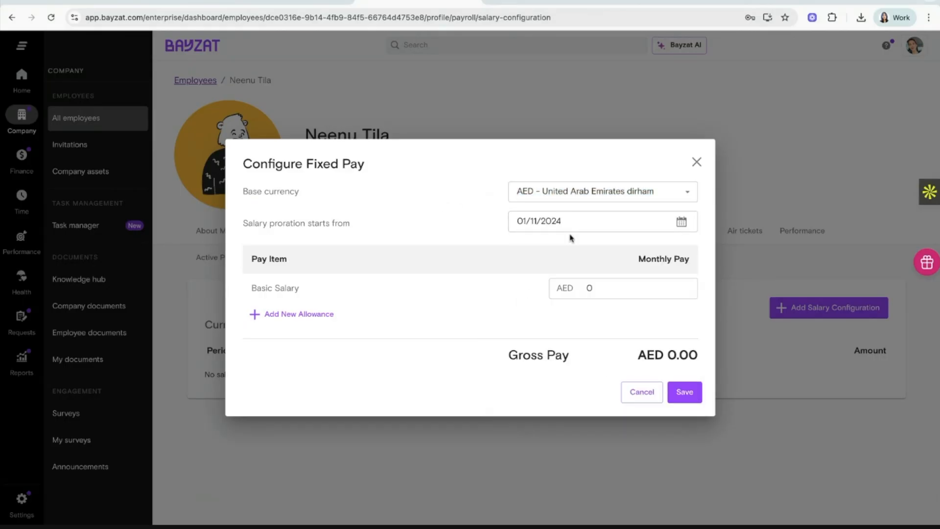
click(681, 222)
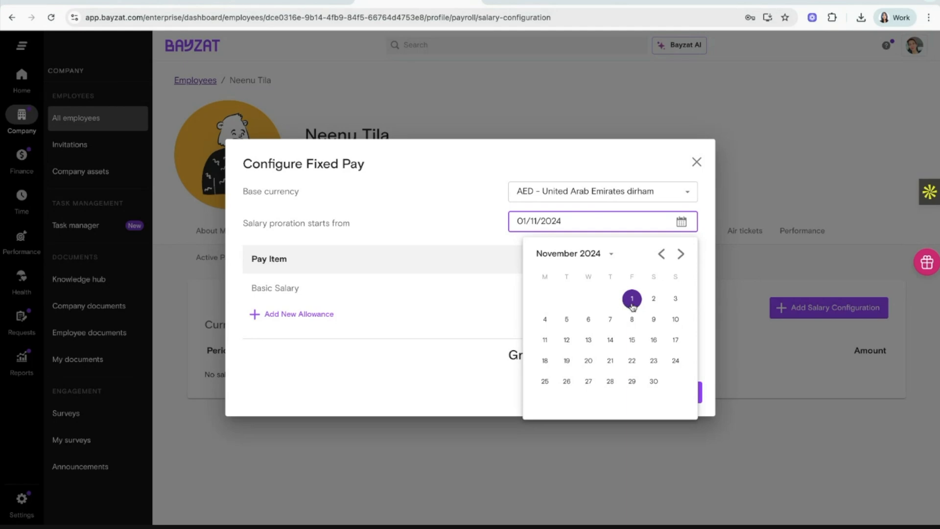
click(463, 217)
click(588, 287)
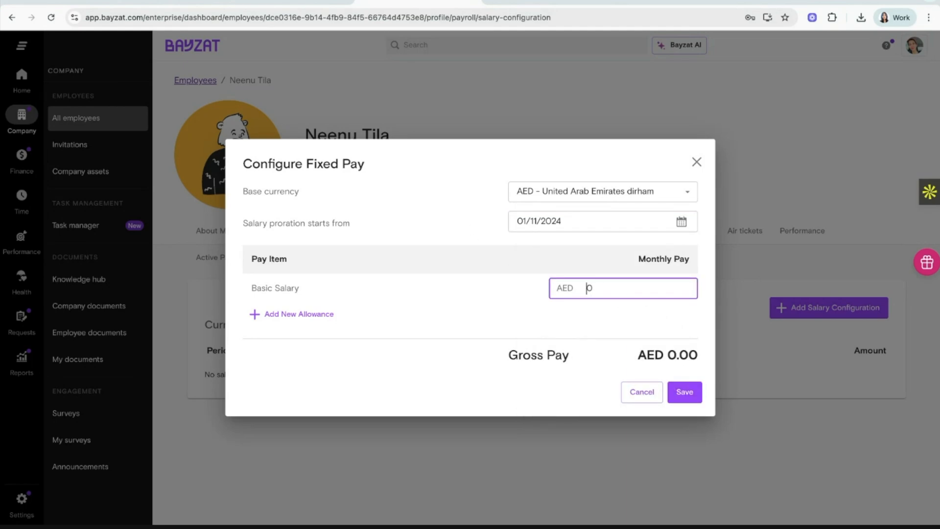
text(6000)
key(BackSpace)
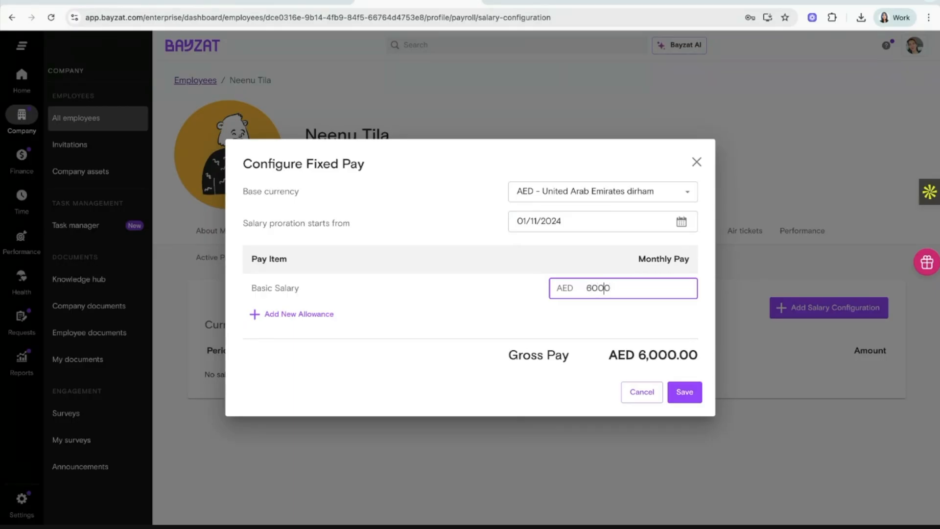
Add an HRA allowance of 3000.
click(328, 315)
click(609, 320)
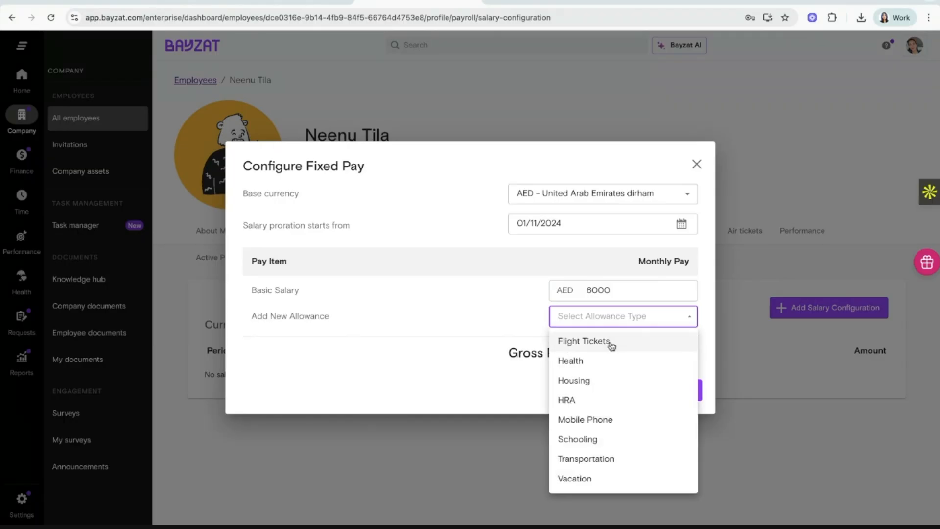
click(607, 398)
click(614, 300)
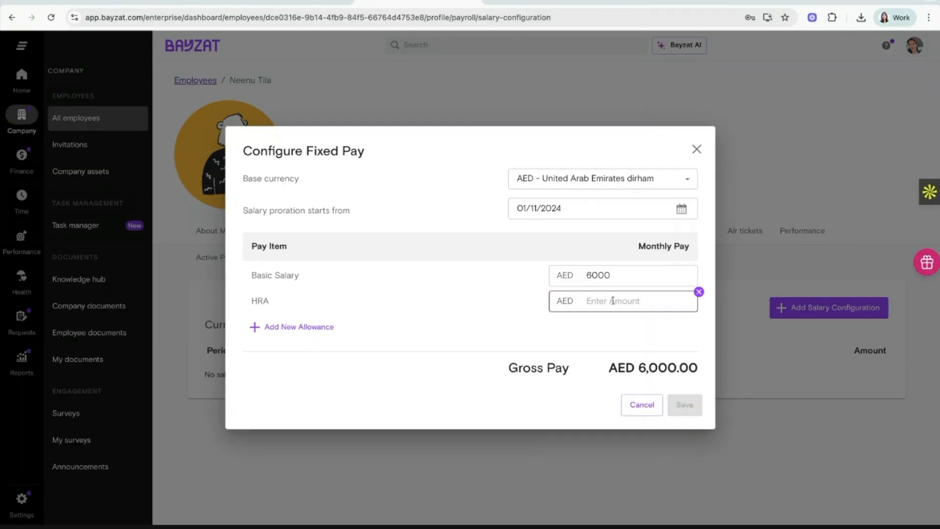
text(3000)
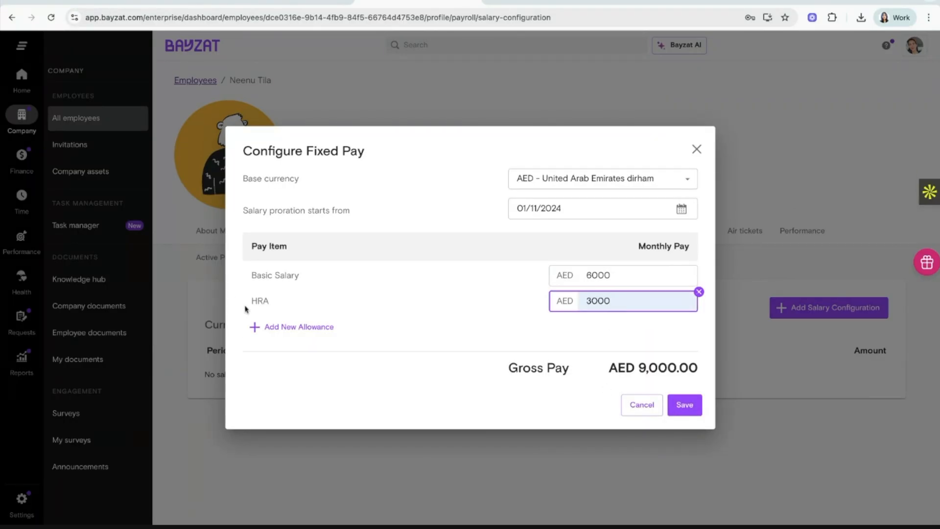
Add a Housing allowance of 3000 and save the fixed pay configuration.
click(271, 328)
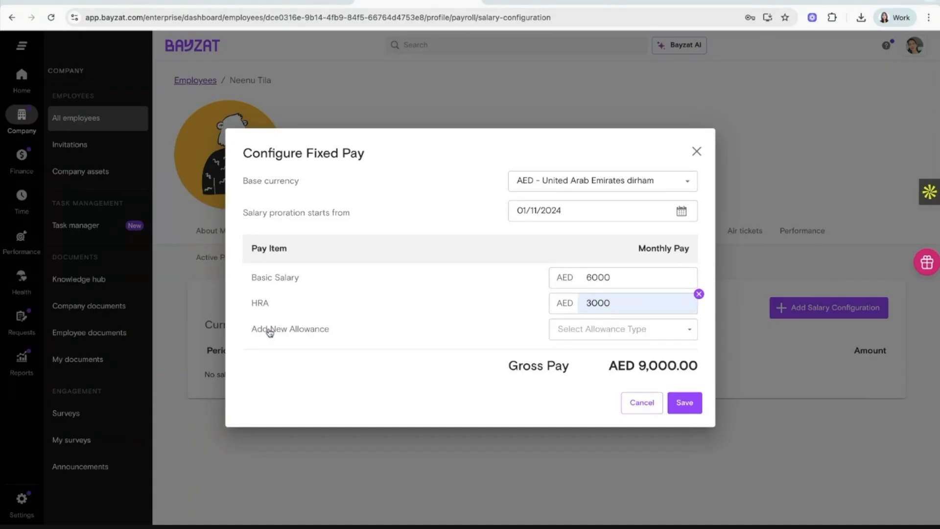
click(580, 332)
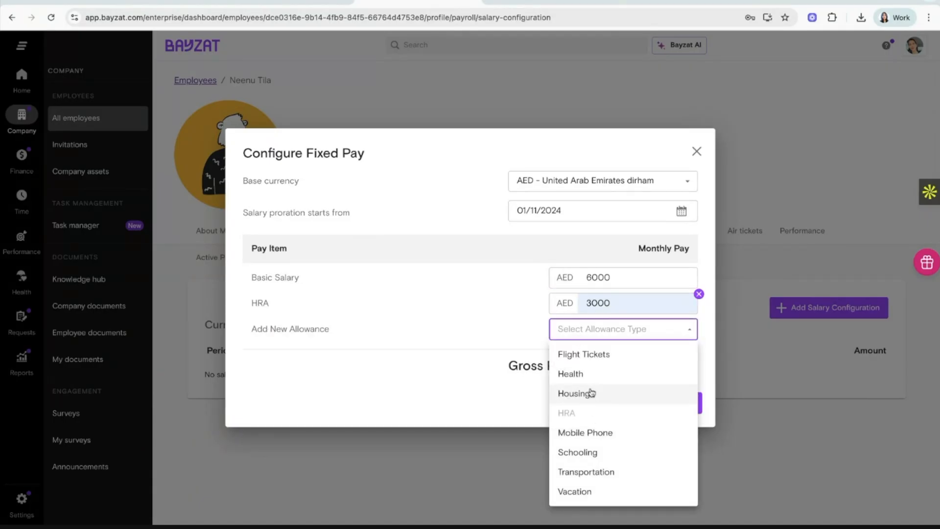
click(590, 393)
click(595, 316)
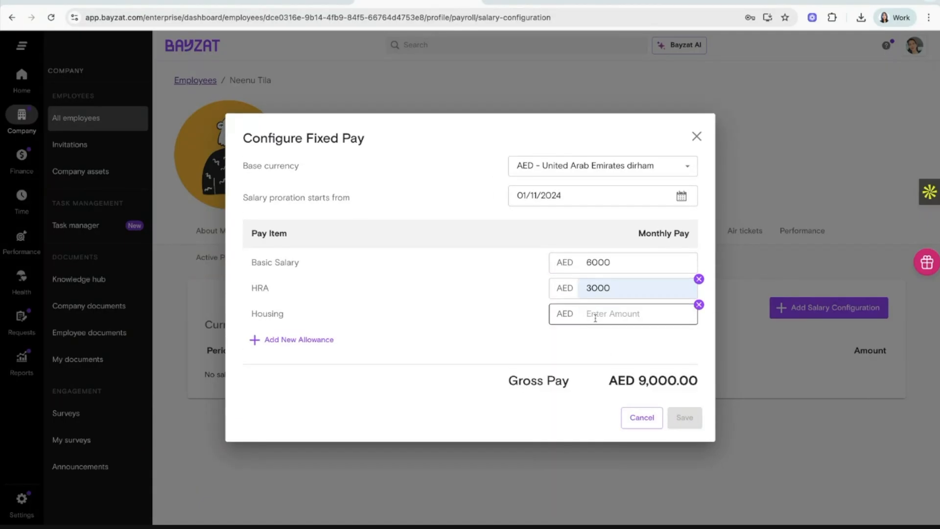
click(625, 348)
click(605, 344)
click(684, 417)
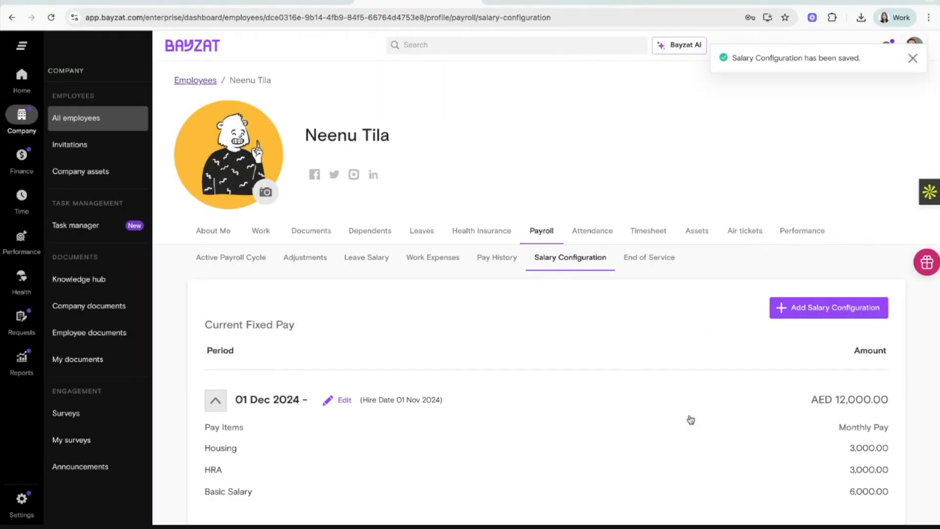
Go to Settings > Payroll and open the 'Configure salaries and bank details' sheet.
scroll(690, 419, down, 2)
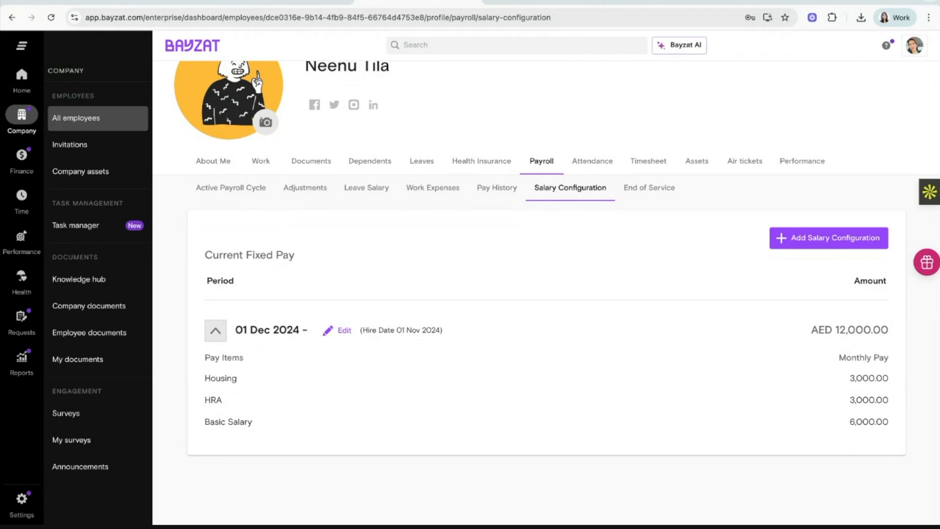
click(25, 501)
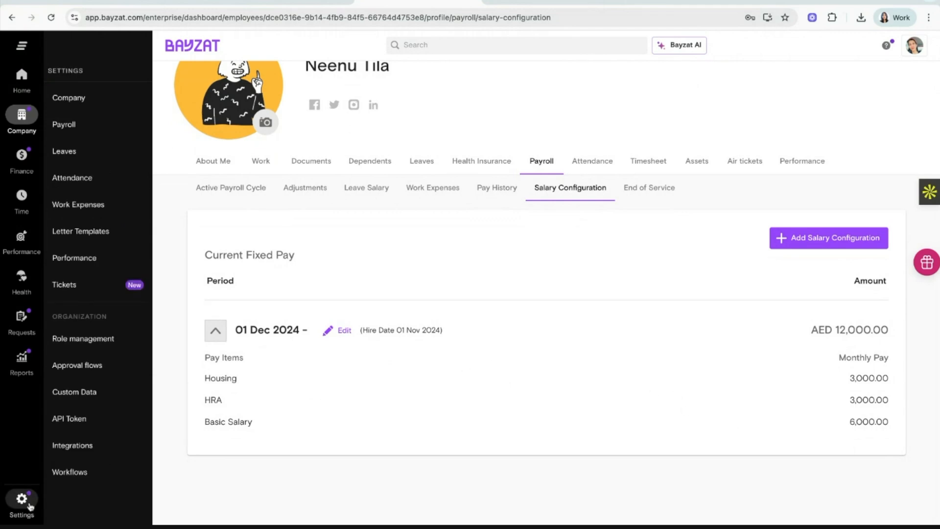
click(74, 126)
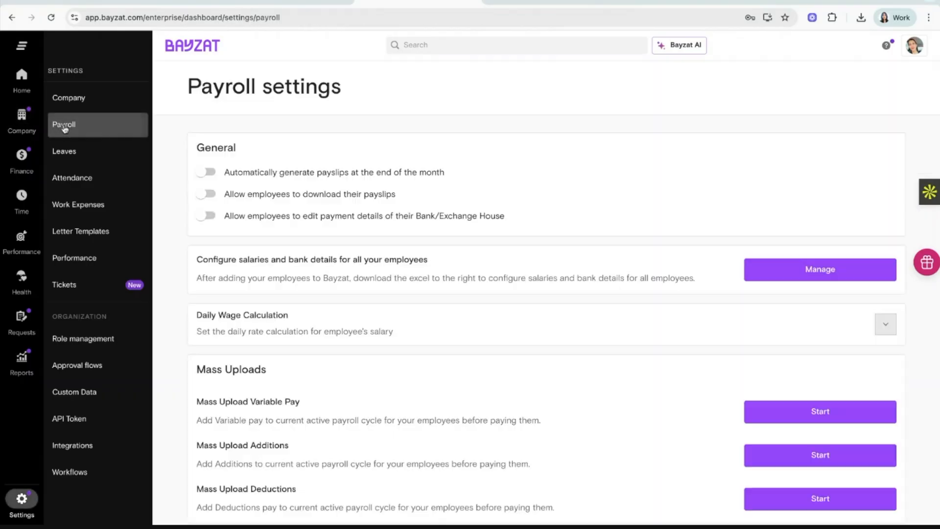
triple_click(218, 260)
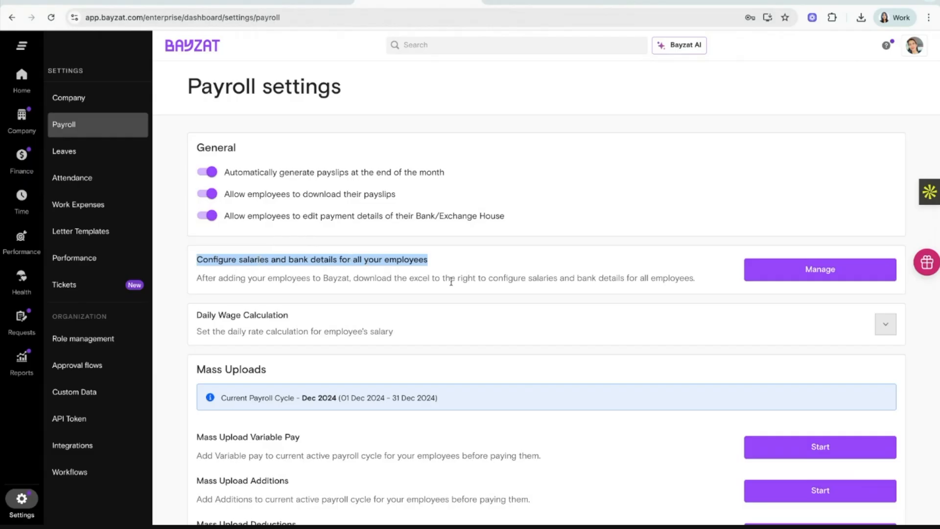
click(801, 271)
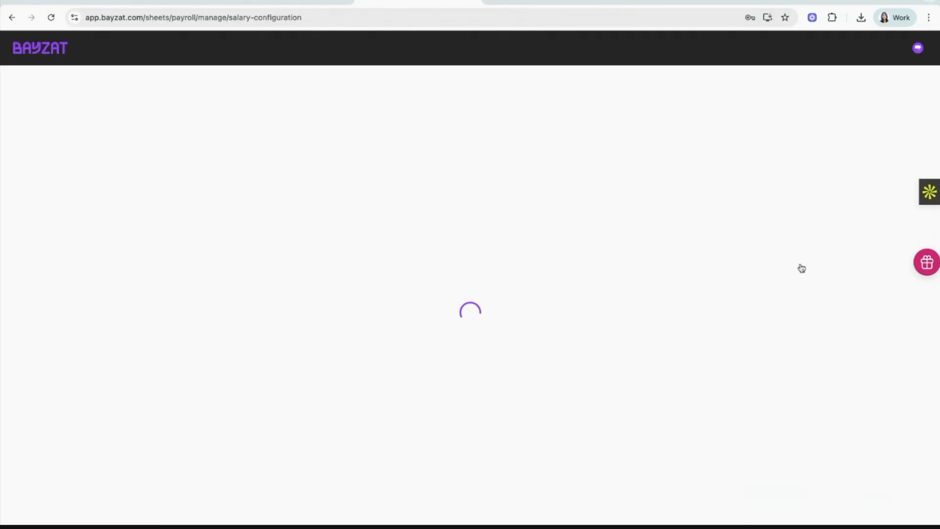
Enter 444 as the Monthly Flight Tickets Allowance in the 7500 basic salary row.
scroll(510, 223, right, 10)
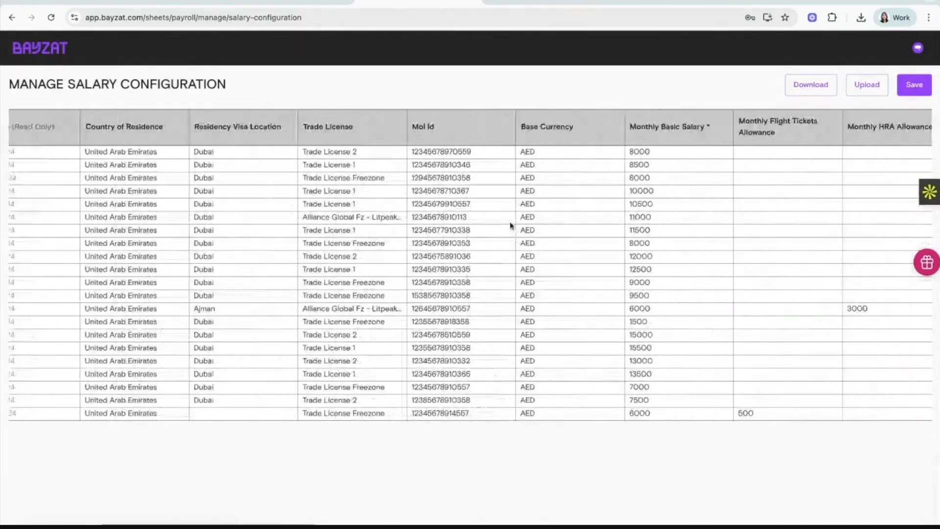
scroll(510, 225, right, 11)
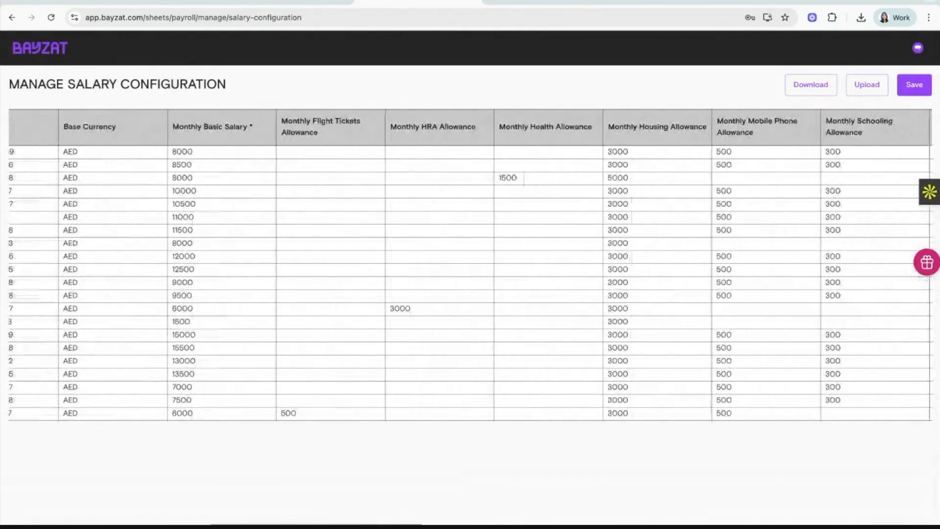
scroll(380, 247, right, 3)
scroll(380, 247, left, 6)
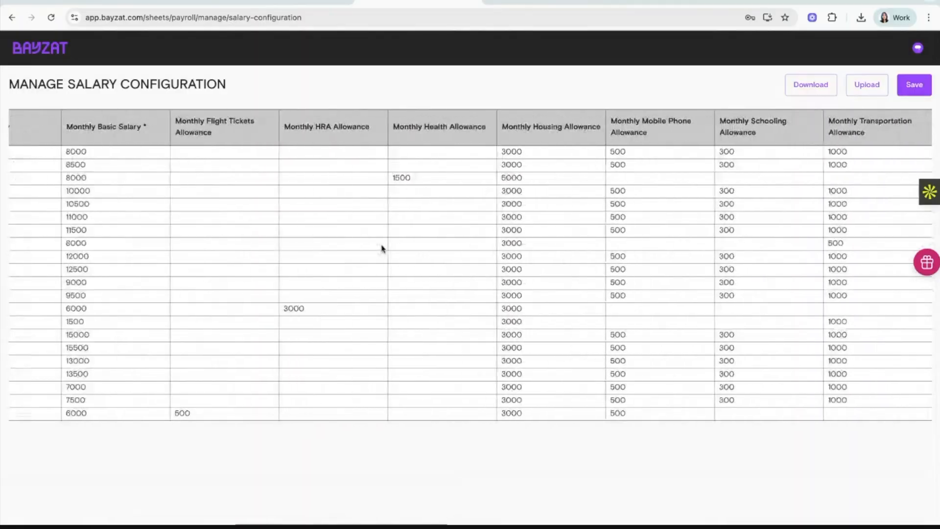
double_click(297, 404)
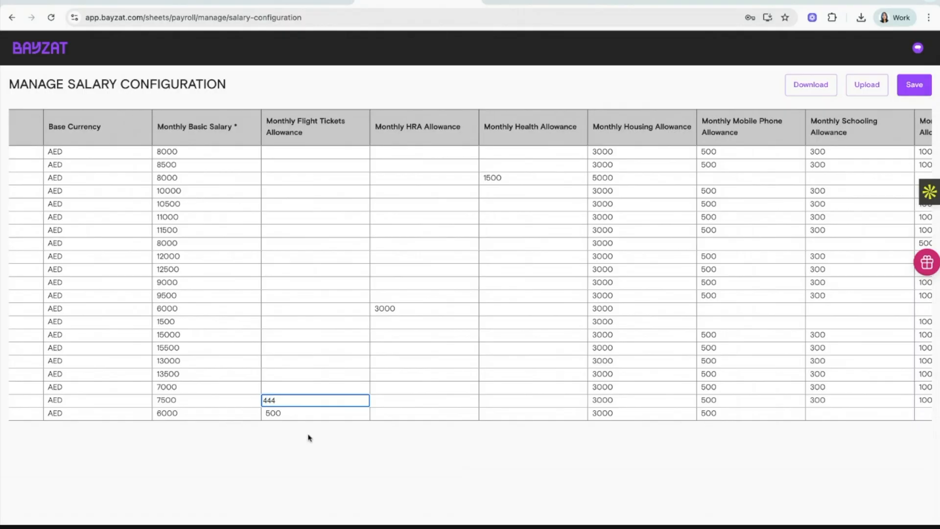
key(Return)
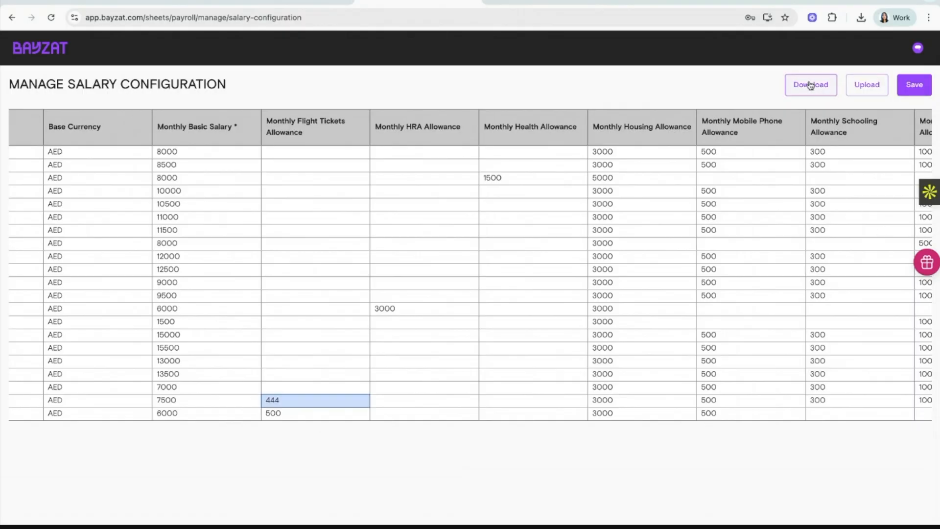
scroll(783, 168, right, 5)
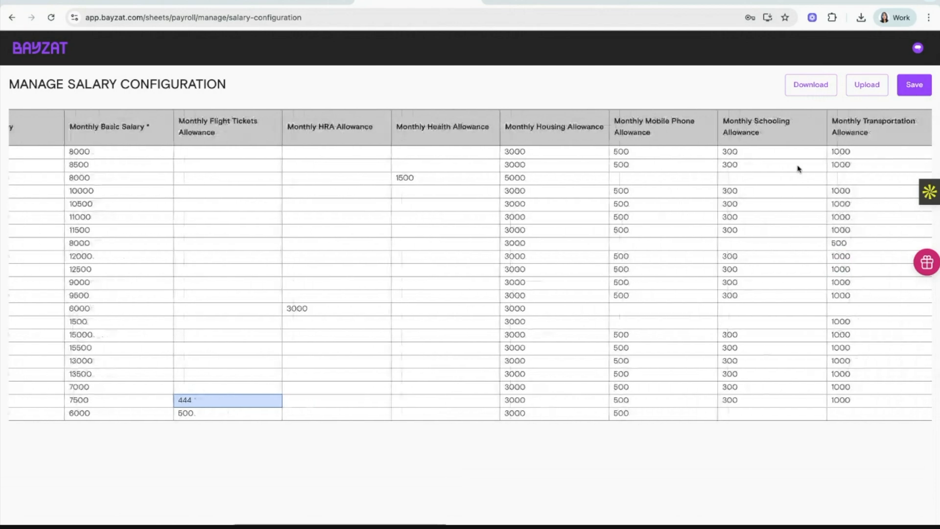
scroll(840, 206, right, 10)
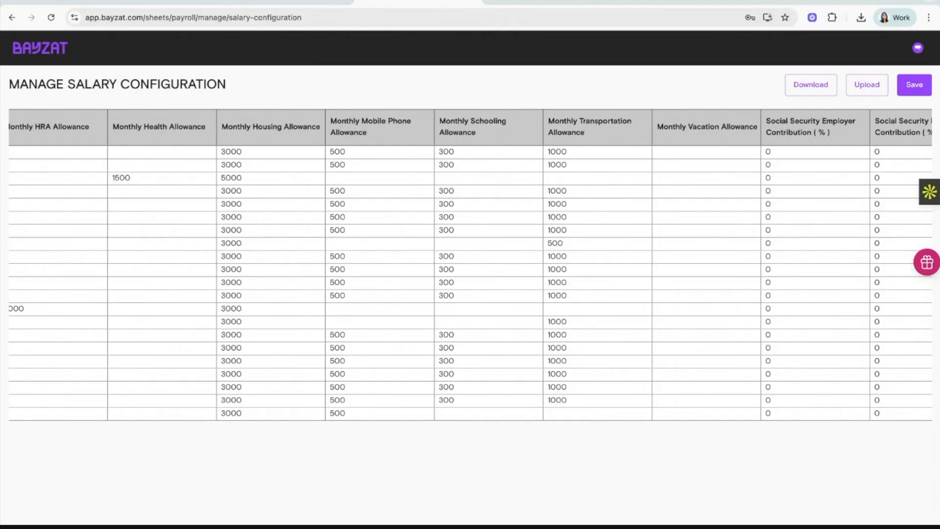
click(582, 179)
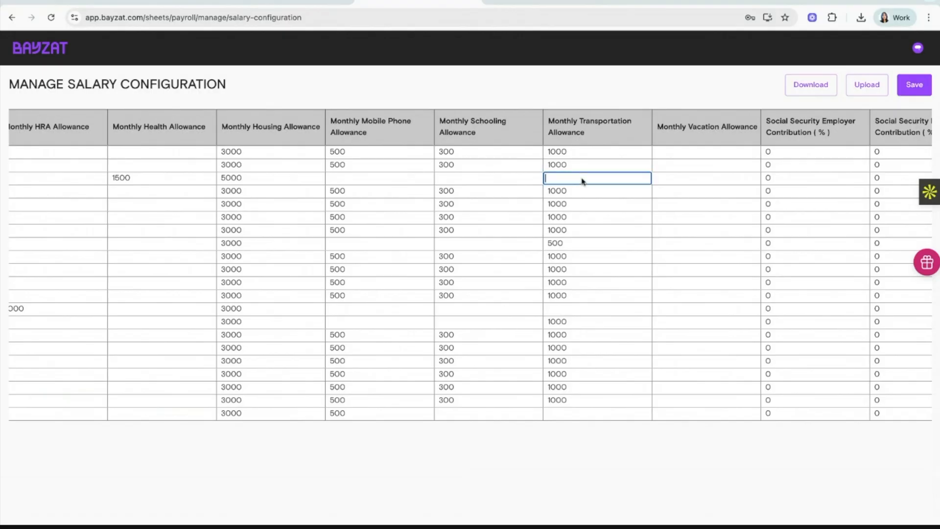
click(547, 431)
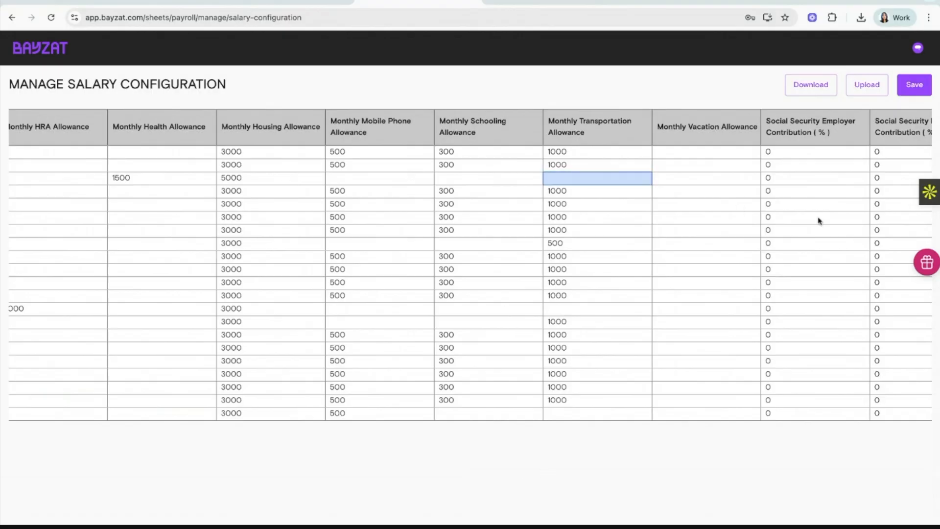
scroll(818, 221, right, 5)
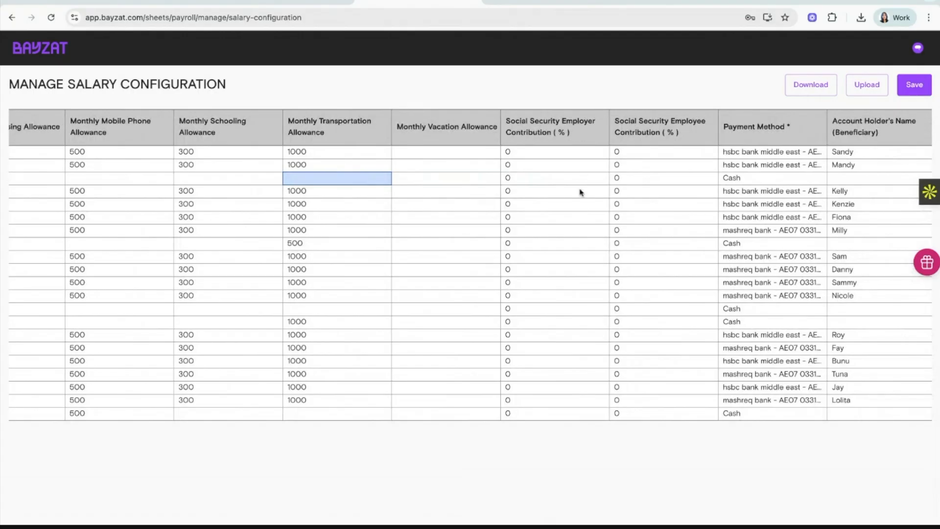
scroll(628, 255, right, 3)
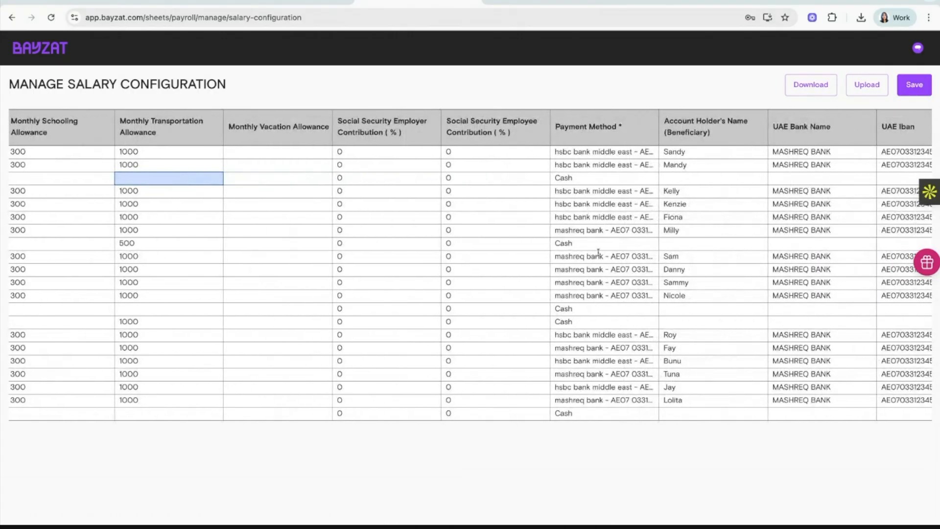
scroll(700, 163, right, 3)
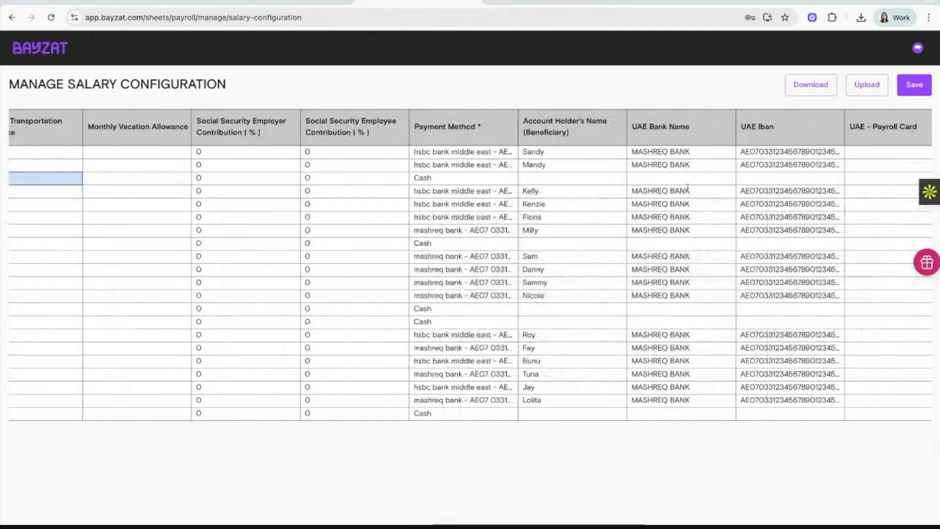
scroll(685, 196, right, 5)
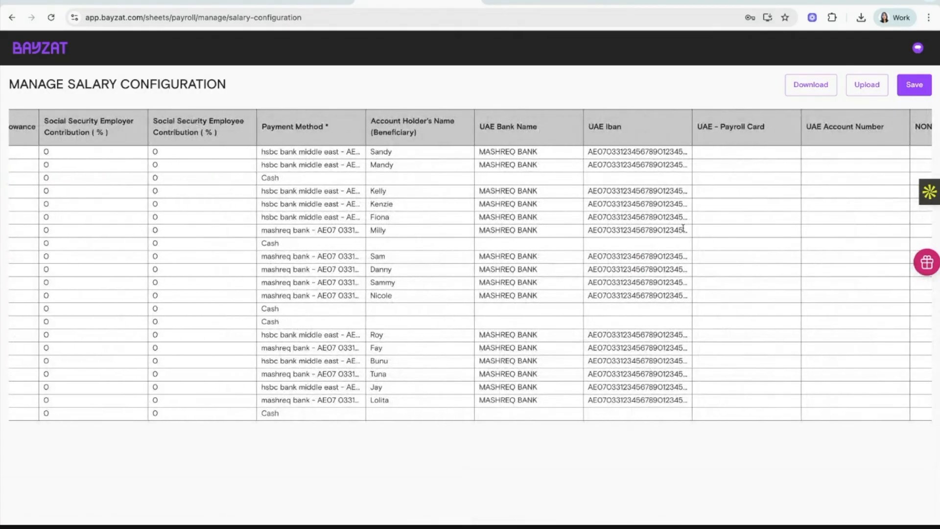
scroll(682, 228, right, 15)
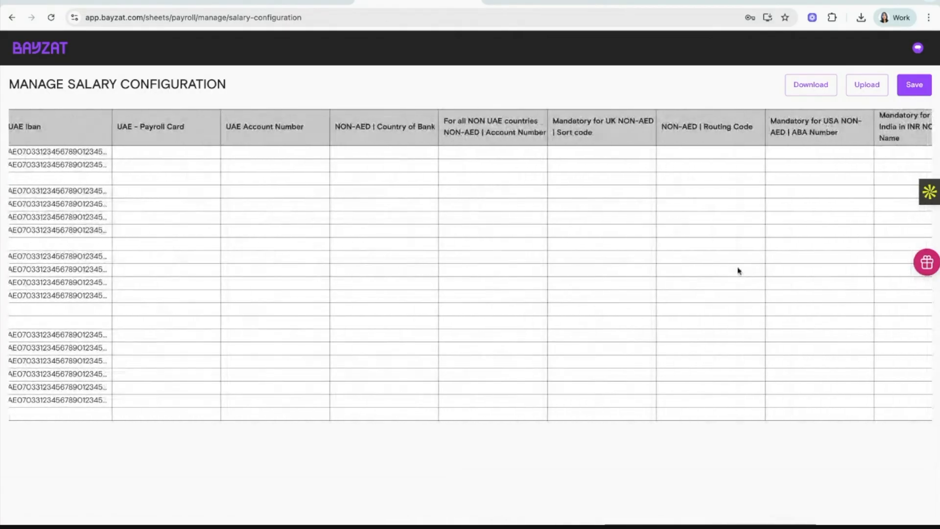
scroll(738, 271, right, 3)
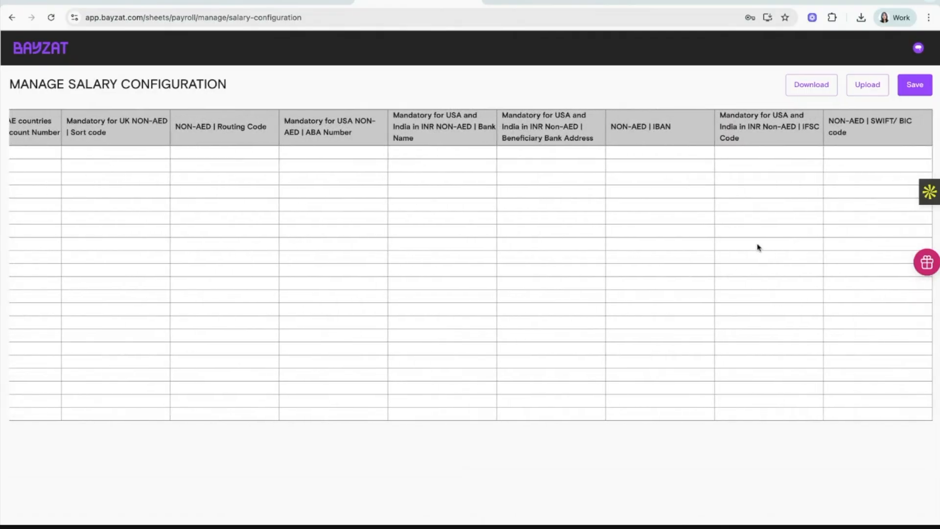
scroll(667, 260, left, 15)
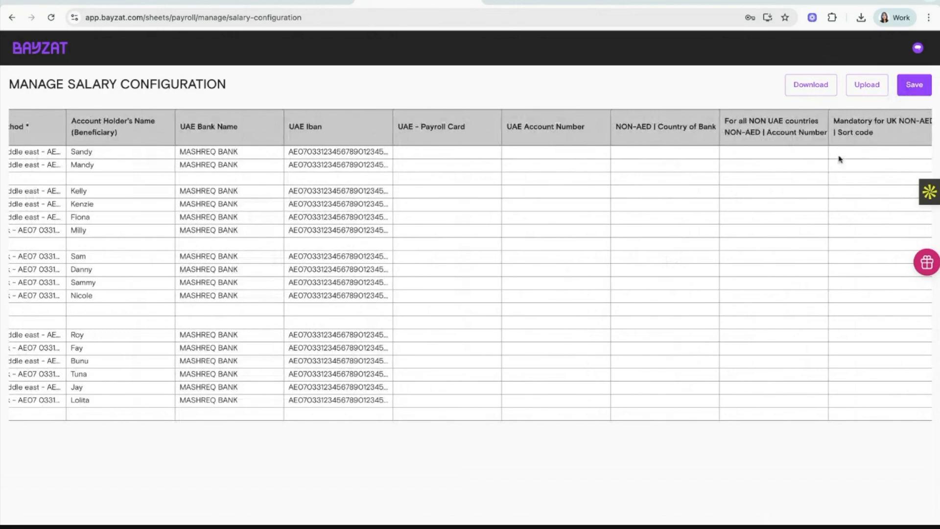
scroll(678, 206, left, 20)
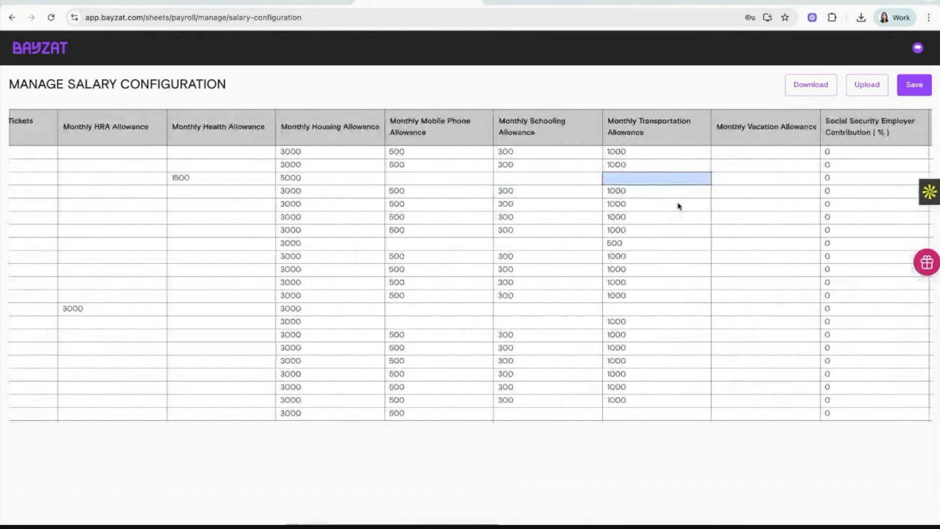
scroll(678, 206, left, 10)
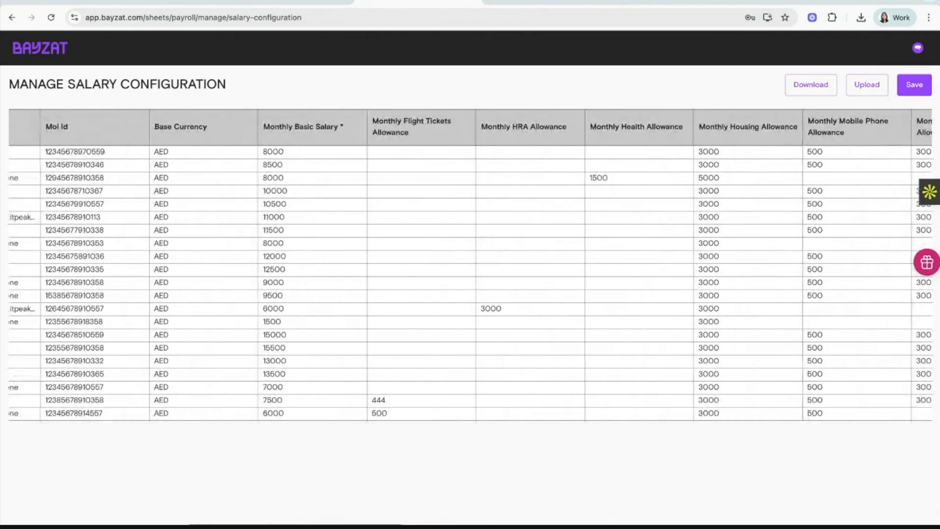
scroll(655, 178, left, 3)
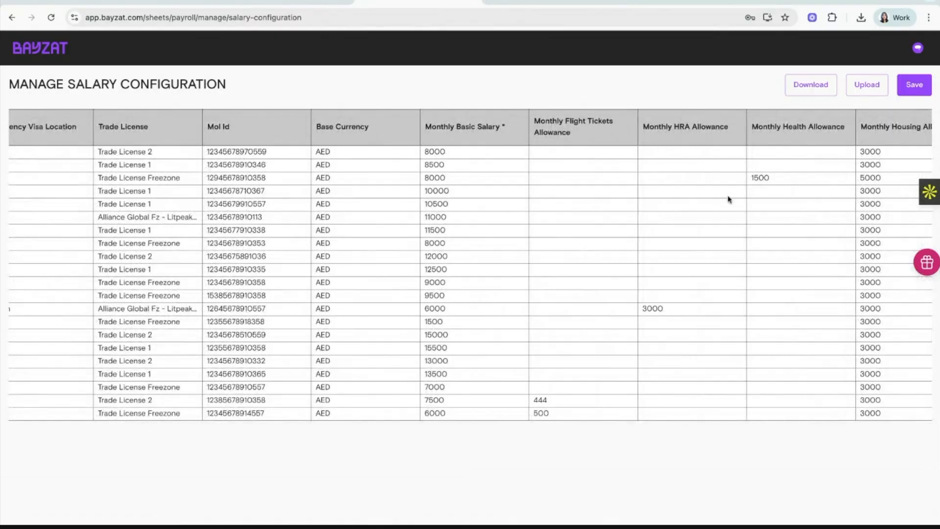
scroll(728, 199, left, 4)
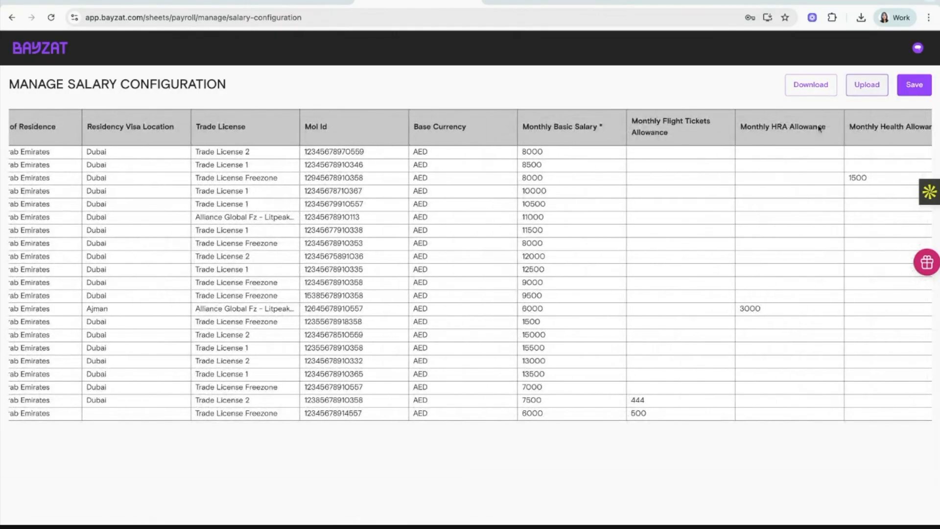
scroll(674, 277, left, 10)
scroll(673, 277, left, 10)
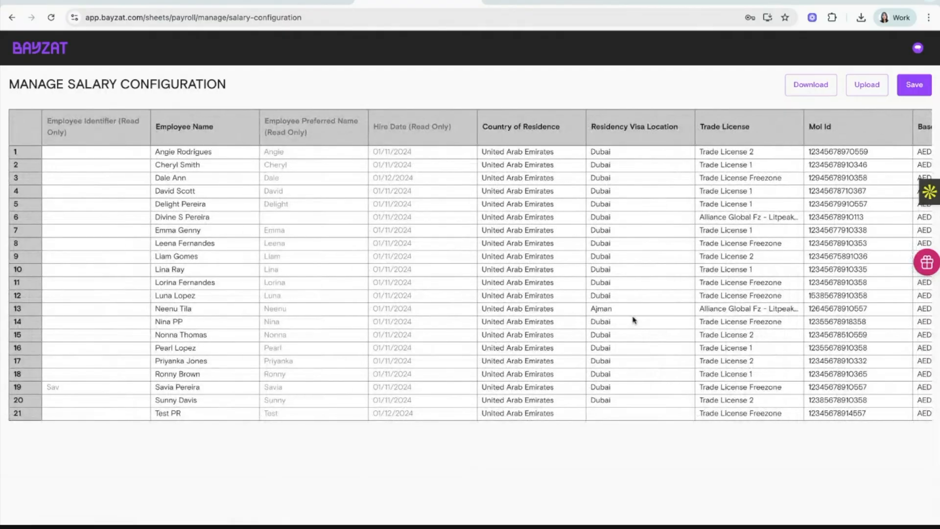
scroll(633, 320, right, 8)
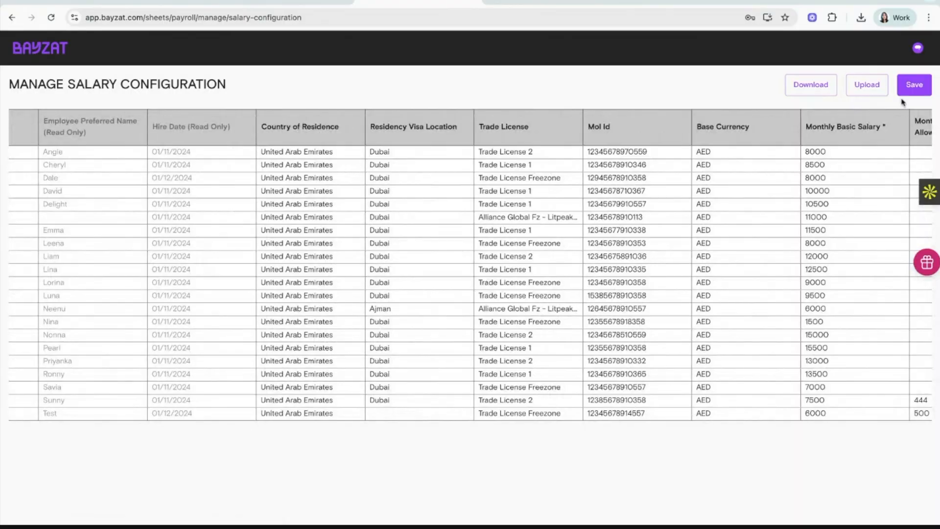
scroll(753, 221, right, 15)
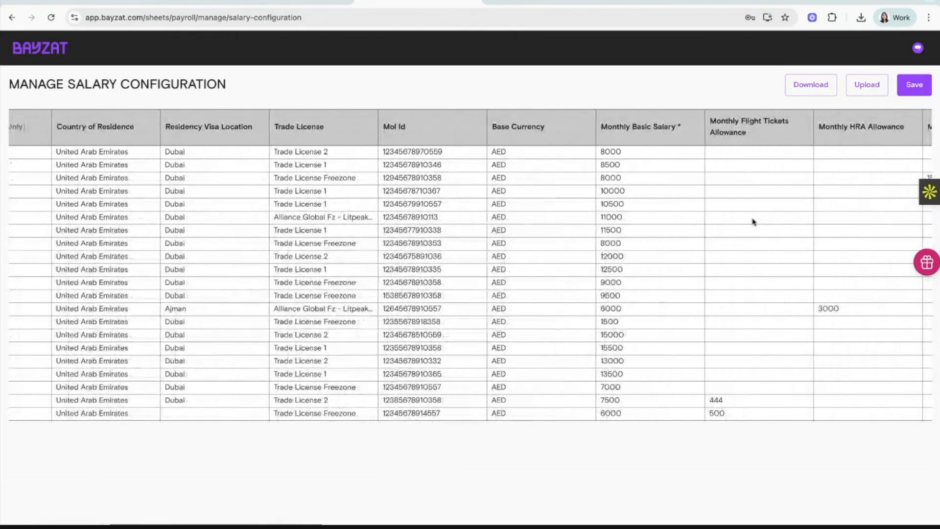
scroll(592, 157, right, 5)
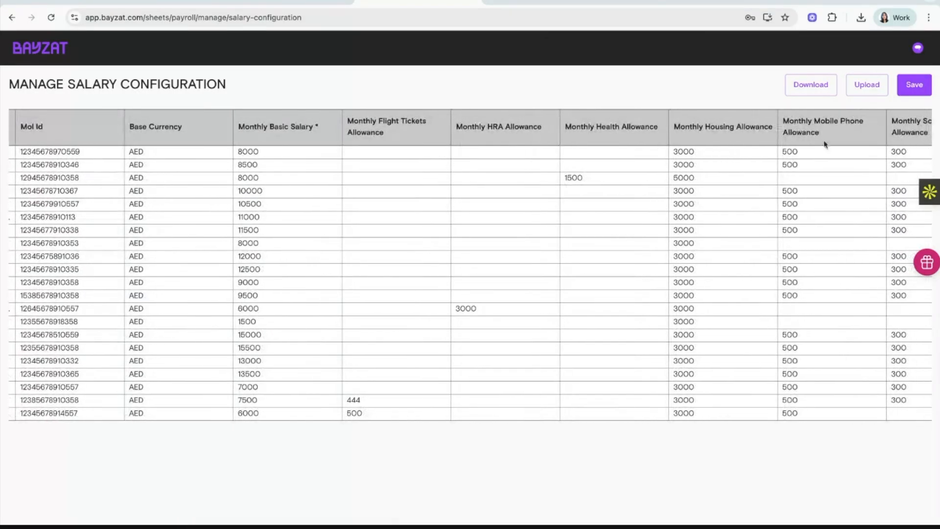
Return home, go to All employees and open the last employee's profile.
click(51, 52)
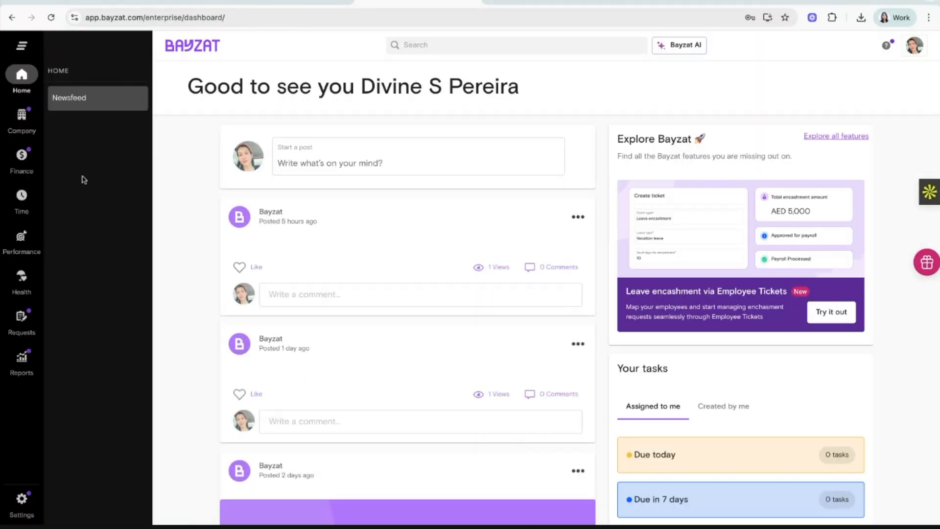
mouse_move(17, 172)
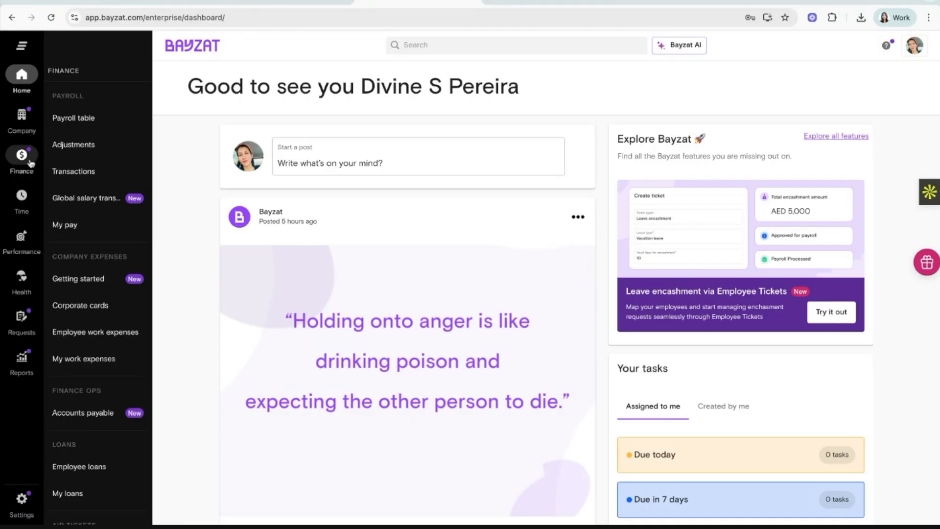
mouse_move(22, 117)
click(77, 122)
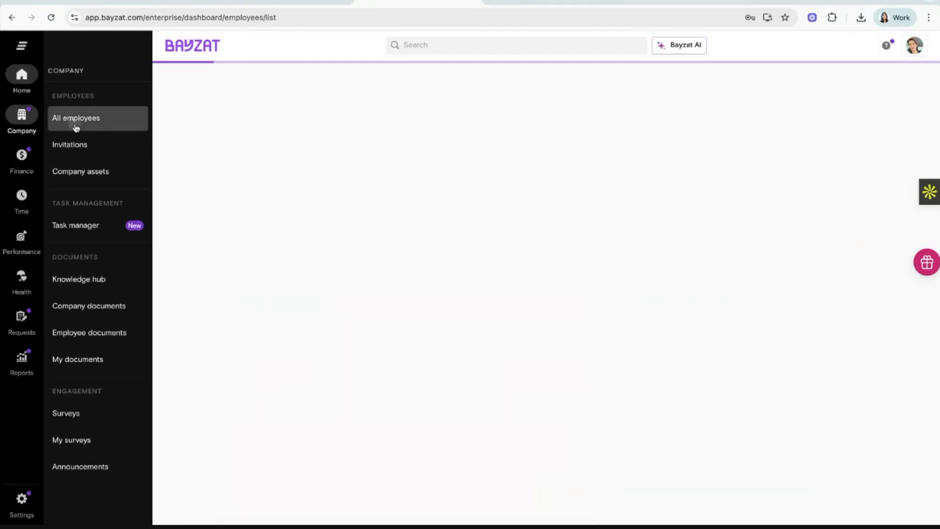
scroll(319, 348, down, 10)
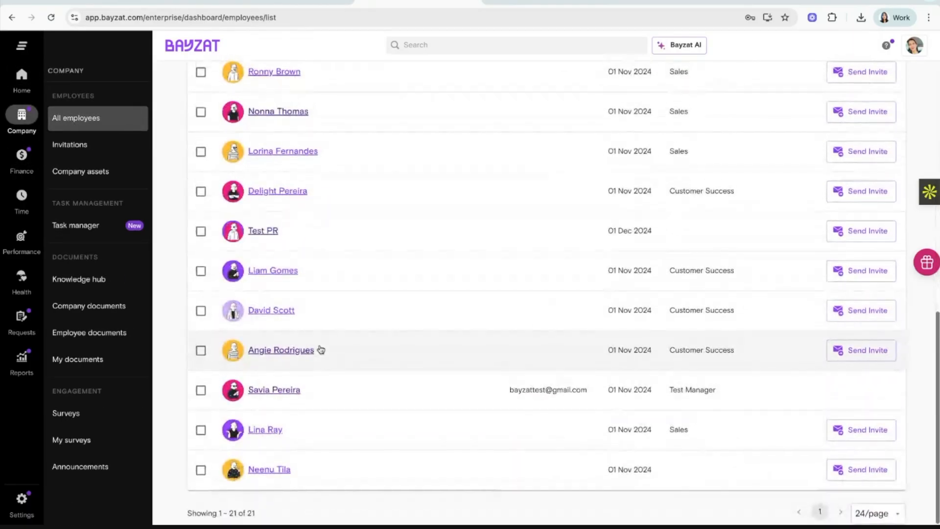
click(278, 471)
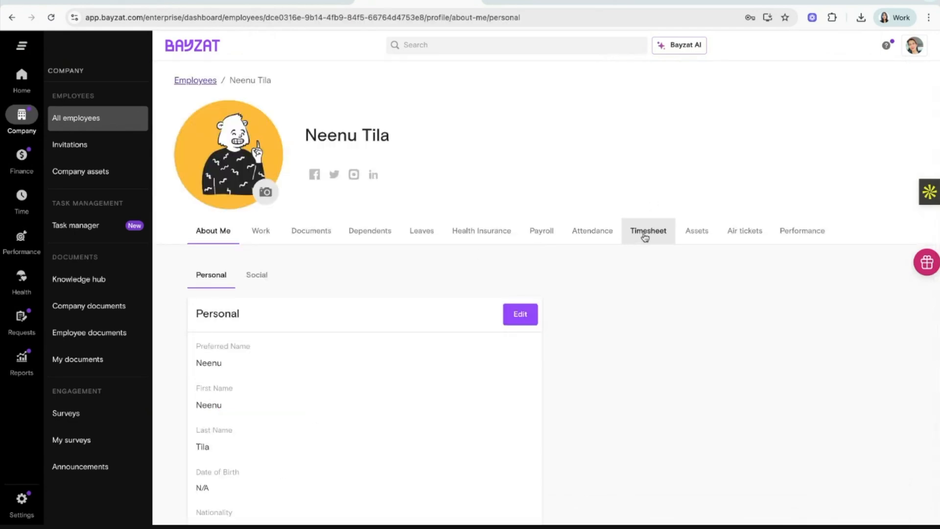
Open the employee's Payroll tab and review the Paid Via setting.
click(555, 237)
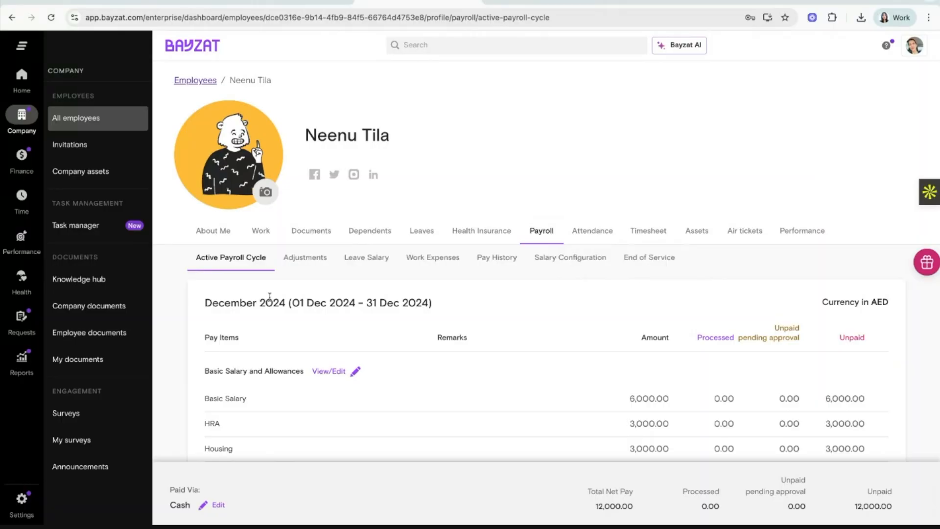
scroll(269, 296, down, 4)
scroll(399, 271, up, 3)
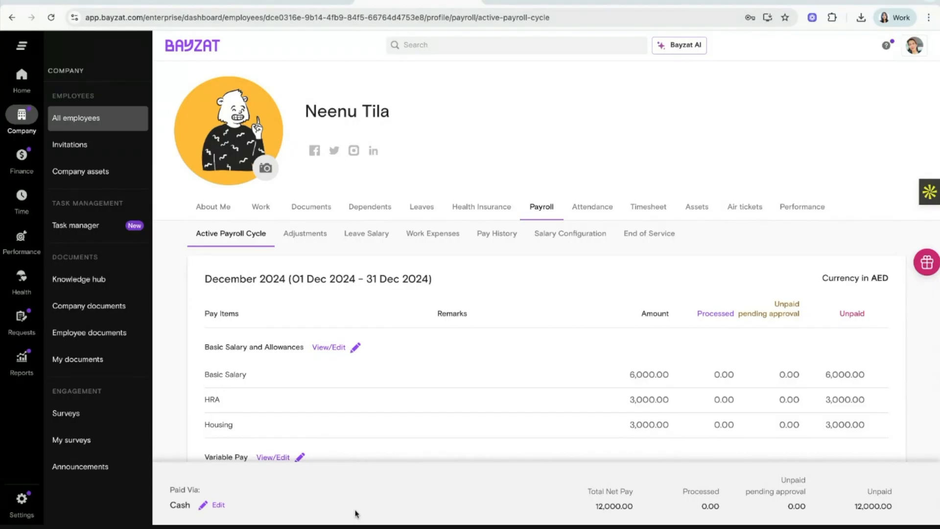
drag(171, 489, 200, 490)
Try Cheque, Exchange house and Bank with MASHREQ BANK as Paid Via, then leave unsaved.
click(214, 505)
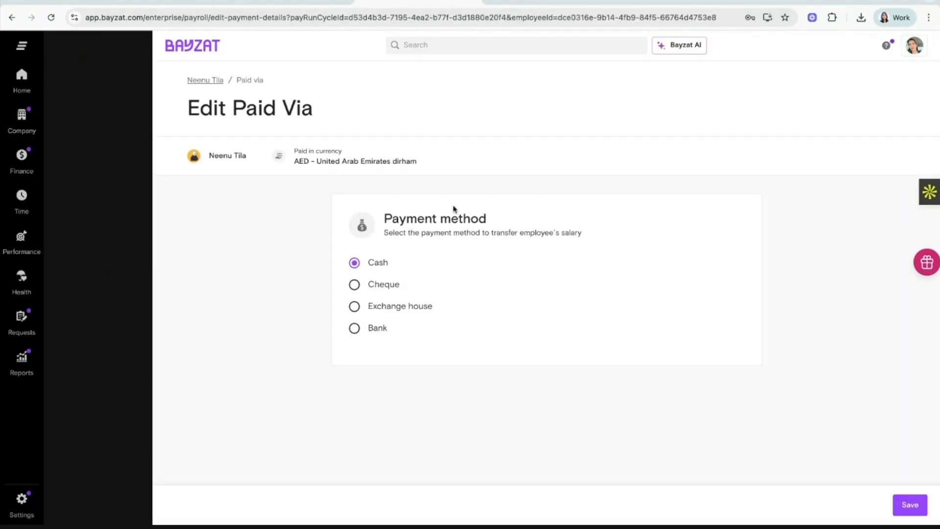
click(402, 286)
click(401, 307)
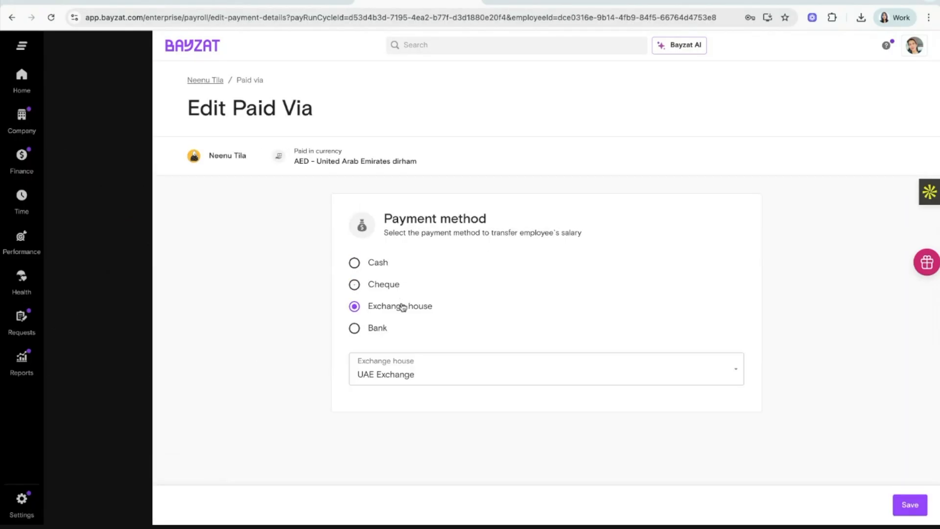
click(386, 334)
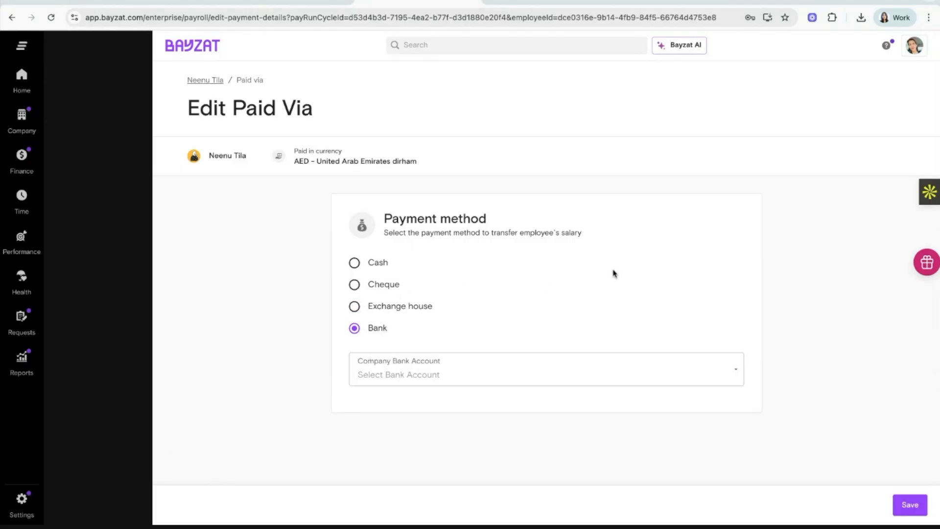
click(582, 369)
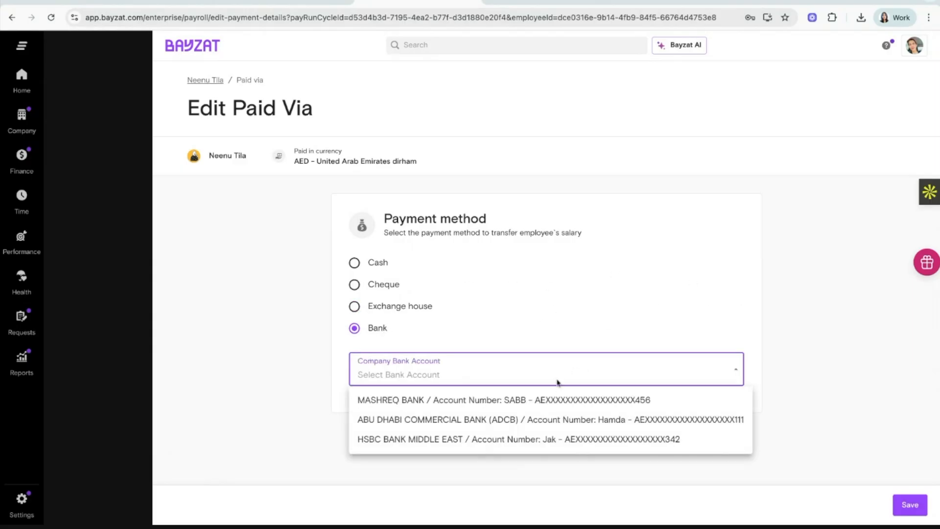
click(554, 402)
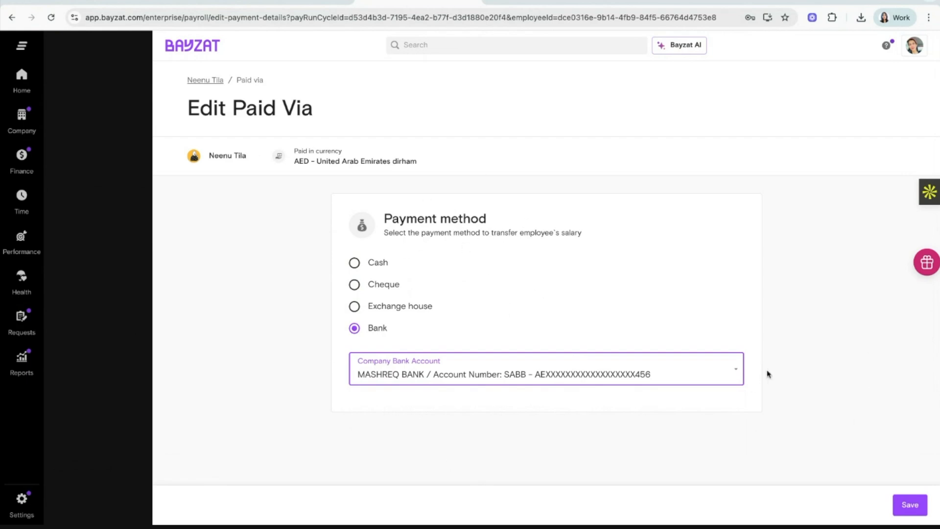
click(529, 496)
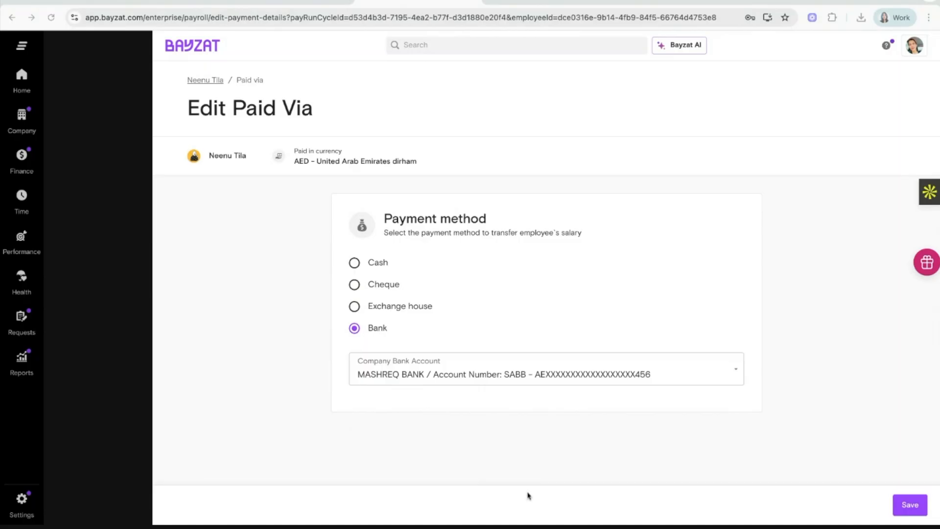
click(203, 80)
scroll(538, 318, down, 3)
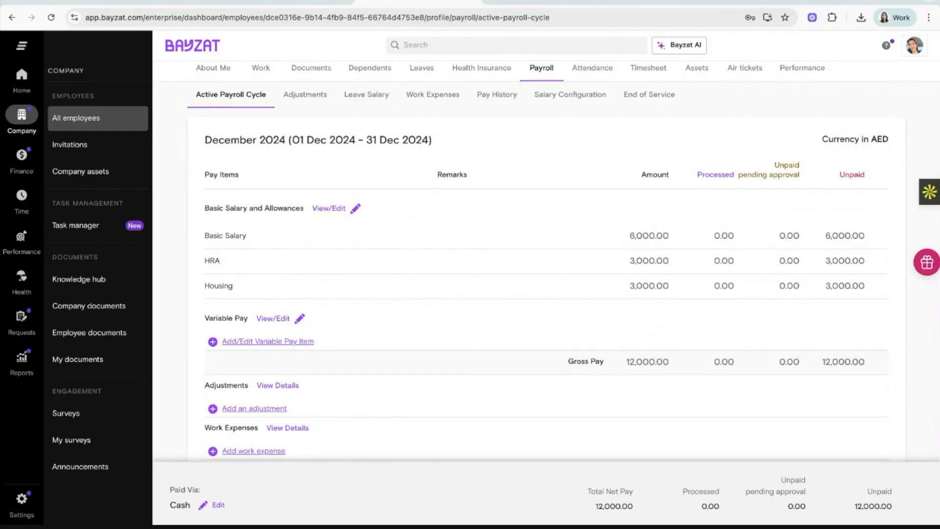
scroll(438, 152, down, 1)
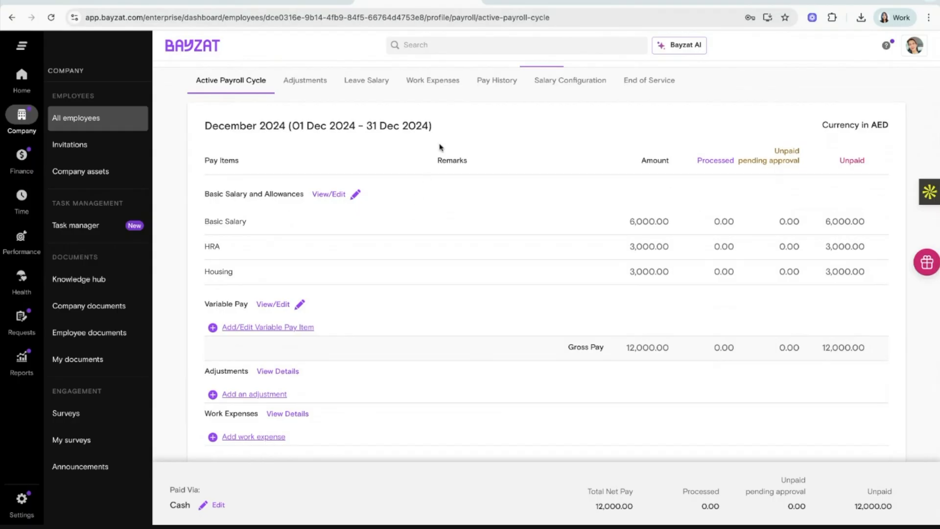
scroll(356, 292, down, 1)
double_click(224, 292)
triple_click(223, 292)
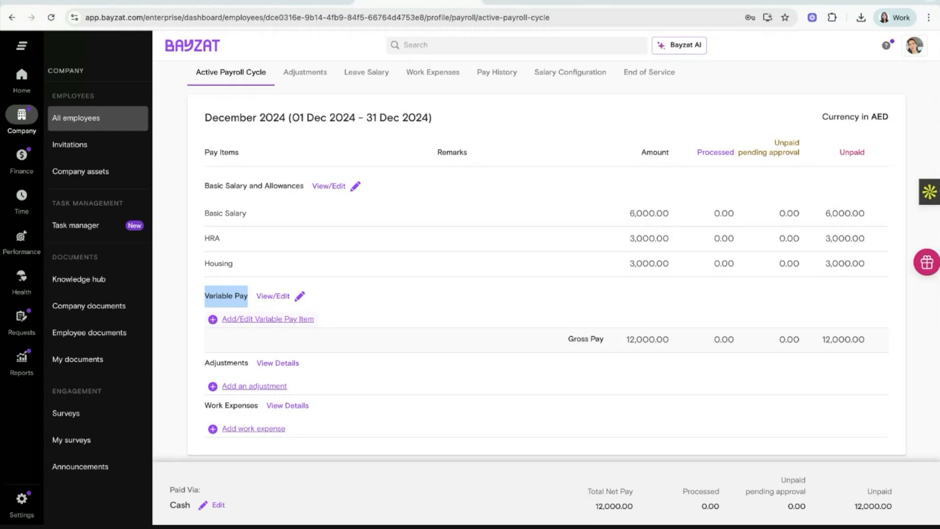
Add a Commission variable pay item for 01/12–31/12/2024 with amount 3000.
click(297, 321)
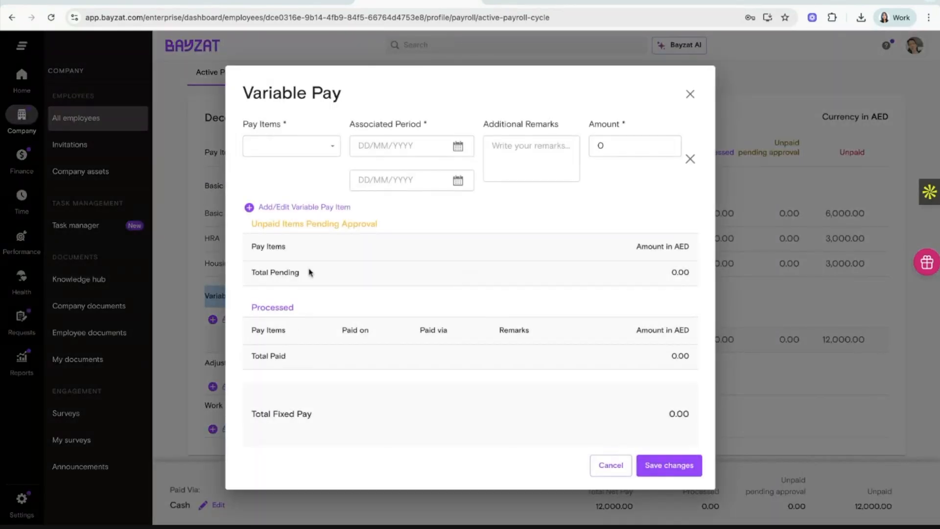
click(307, 149)
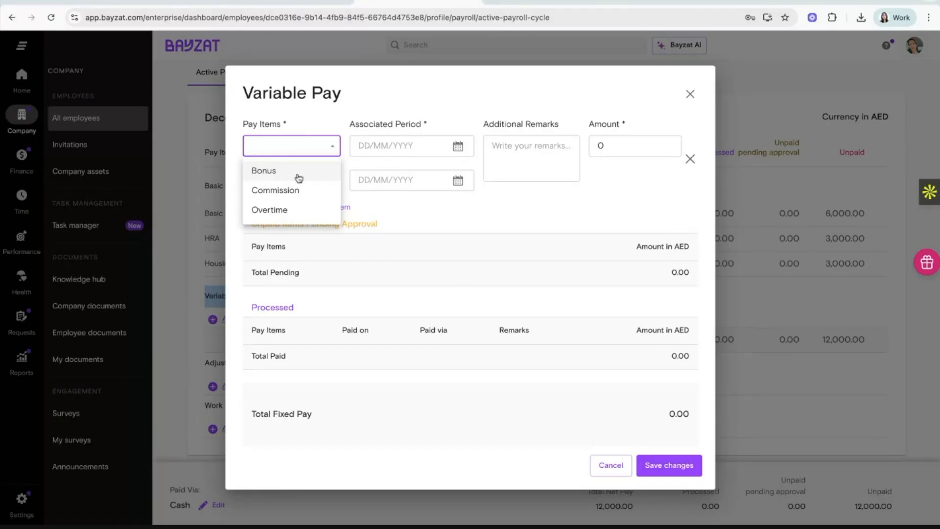
click(301, 191)
click(458, 147)
click(439, 178)
click(439, 178)
click(439, 177)
click(439, 177)
click(439, 177)
click(439, 177)
click(439, 177)
click(438, 179)
click(456, 179)
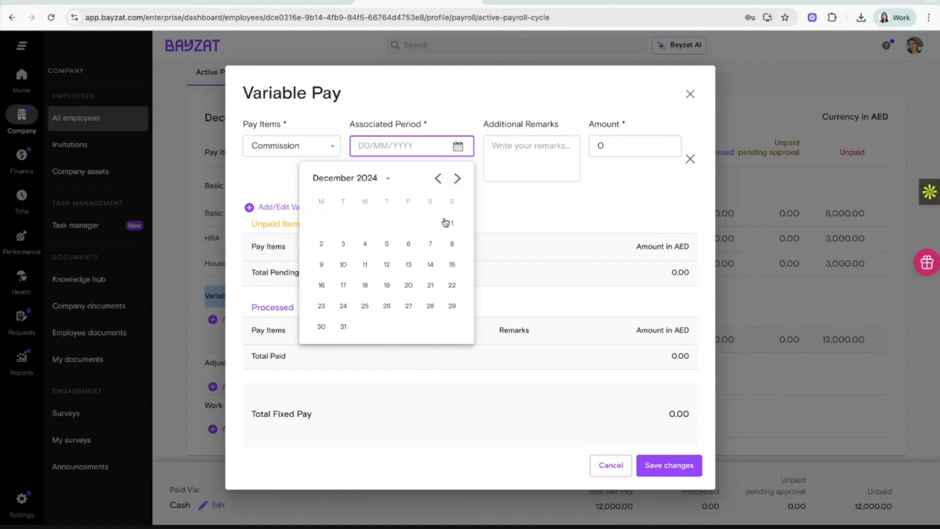
click(450, 222)
click(457, 180)
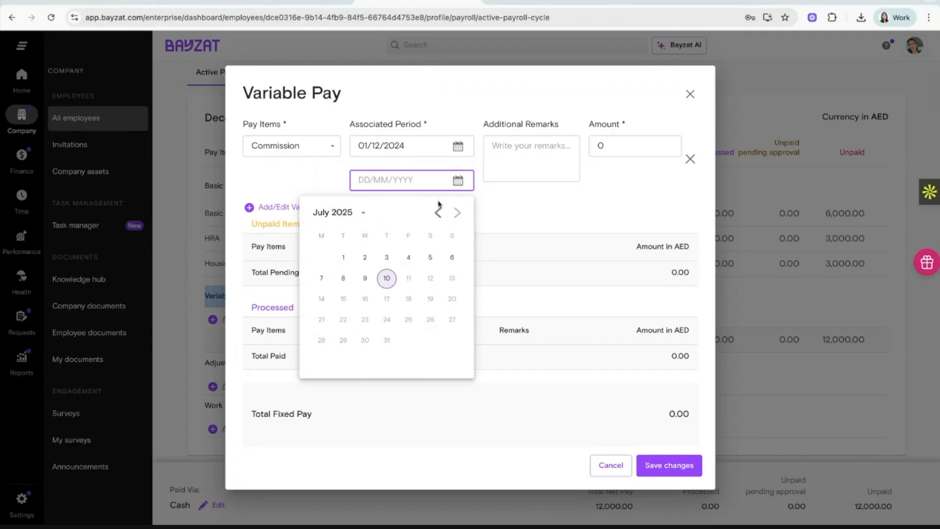
click(439, 213)
click(438, 214)
click(438, 214)
click(439, 214)
click(439, 214)
click(439, 213)
click(438, 213)
click(344, 364)
click(621, 150)
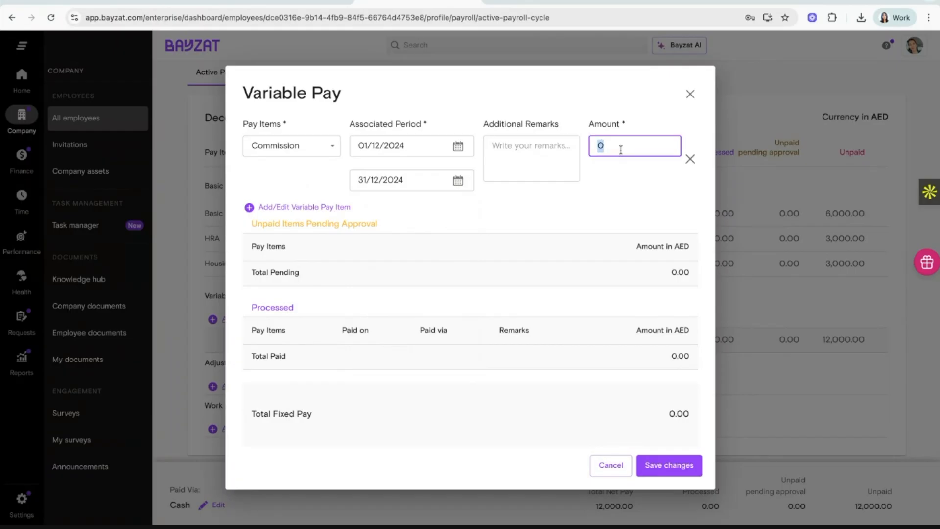
text(3000)
click(622, 197)
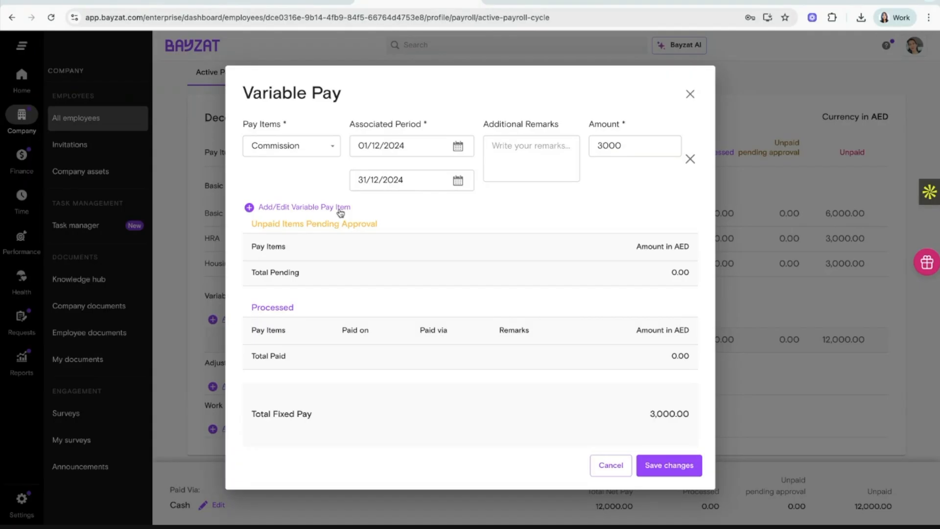
Add a second Bonus item for 07/12–20/12/2024 with amount 5000.
click(314, 209)
click(313, 213)
click(294, 234)
click(458, 212)
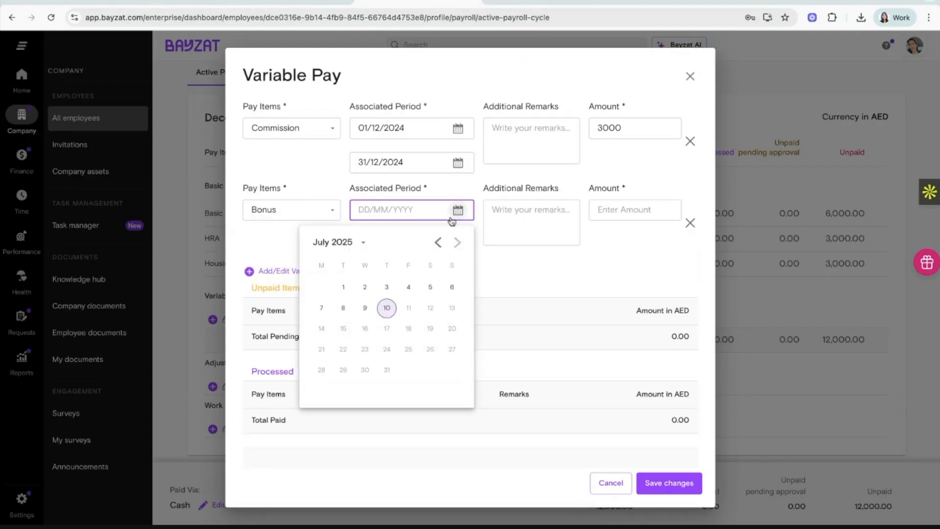
click(439, 243)
click(439, 242)
click(439, 242)
click(439, 242)
click(439, 242)
click(439, 242)
click(439, 243)
click(439, 242)
click(457, 242)
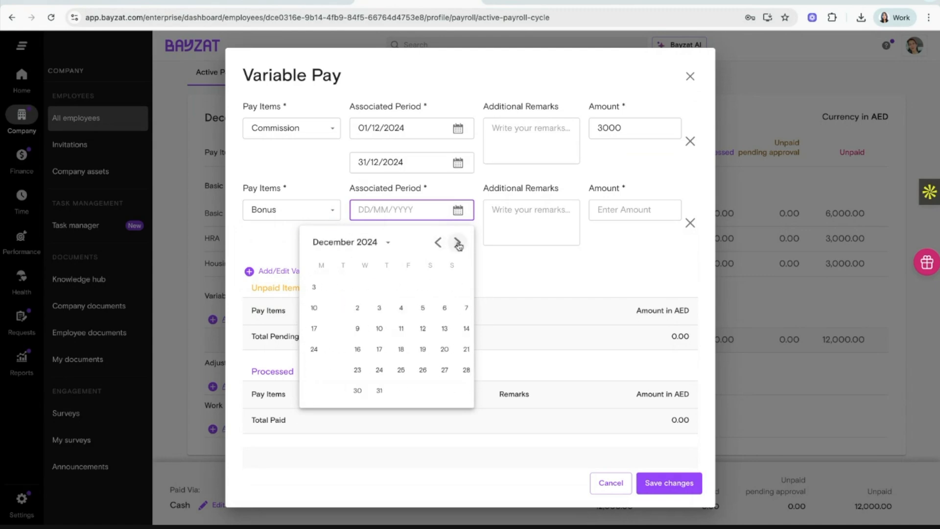
click(425, 313)
click(458, 244)
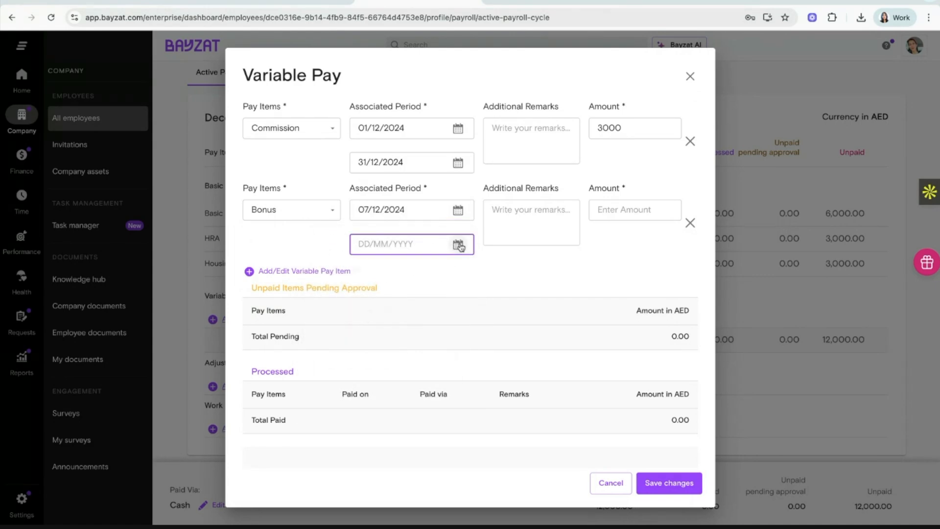
click(439, 277)
click(439, 276)
click(439, 277)
click(439, 276)
click(439, 277)
click(439, 276)
click(439, 277)
click(408, 383)
click(629, 207)
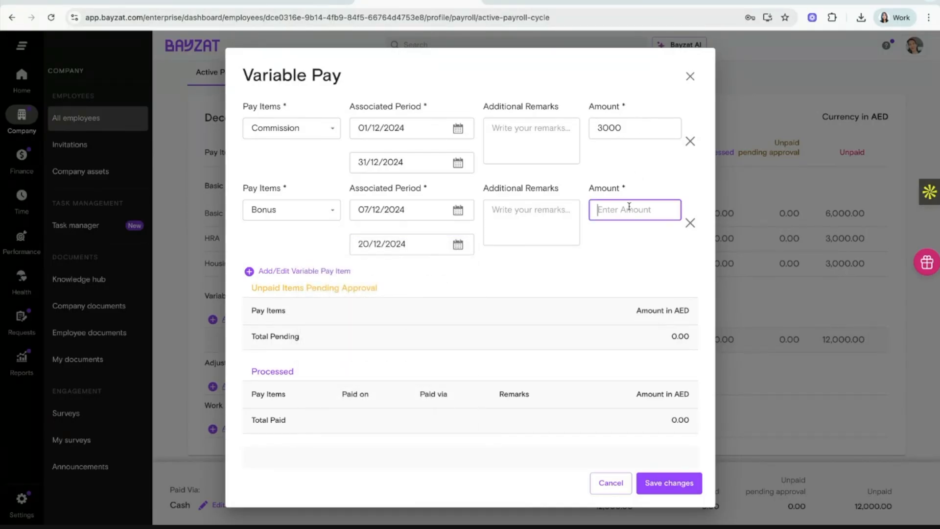
click(641, 233)
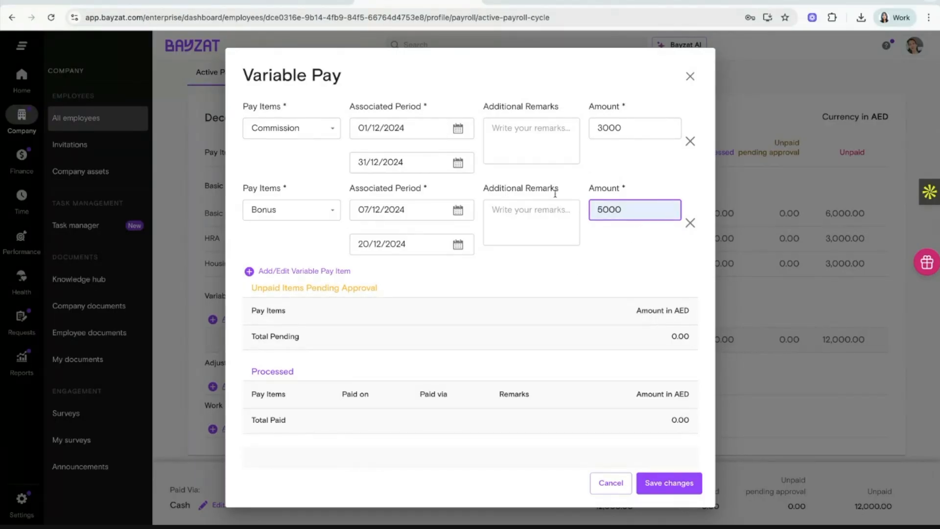
Save the commission and bonus items and check Gross Pay now reads AED 20,000.00.
click(668, 482)
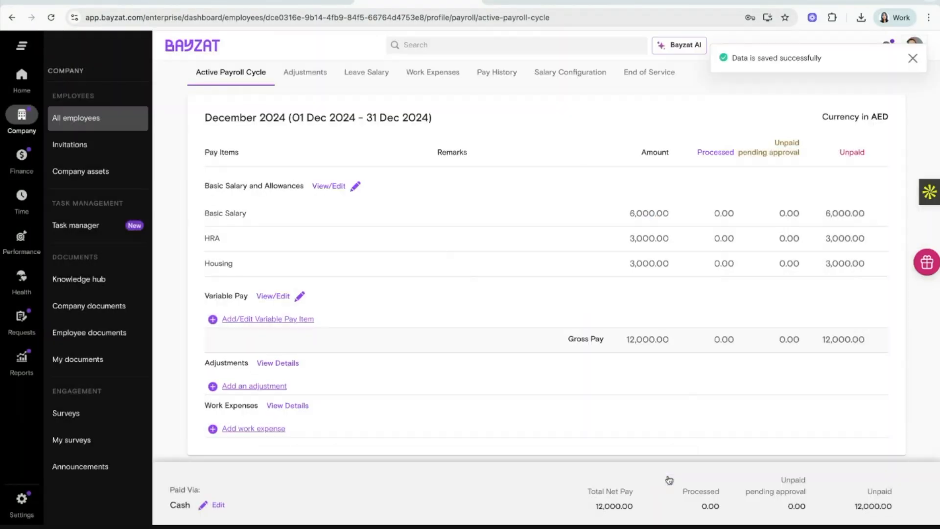
scroll(524, 333, down, 1)
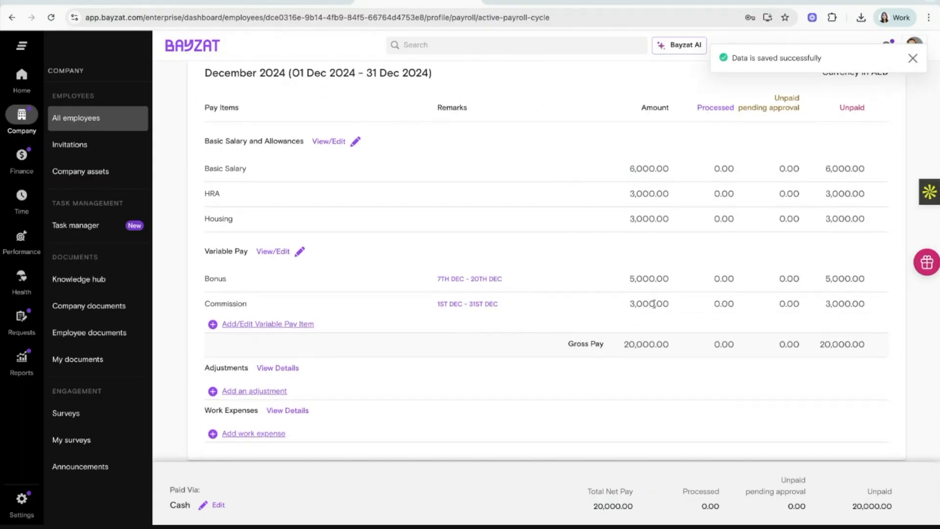
double_click(617, 351)
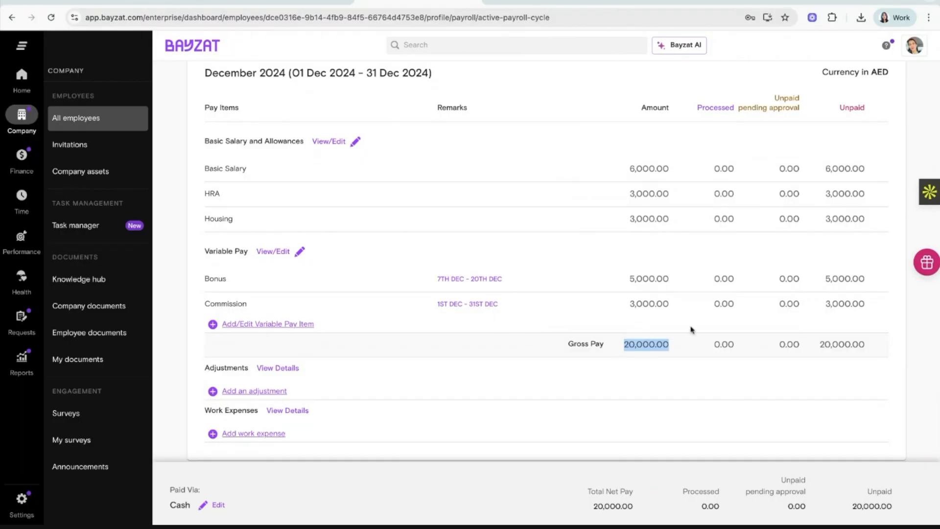
click(535, 324)
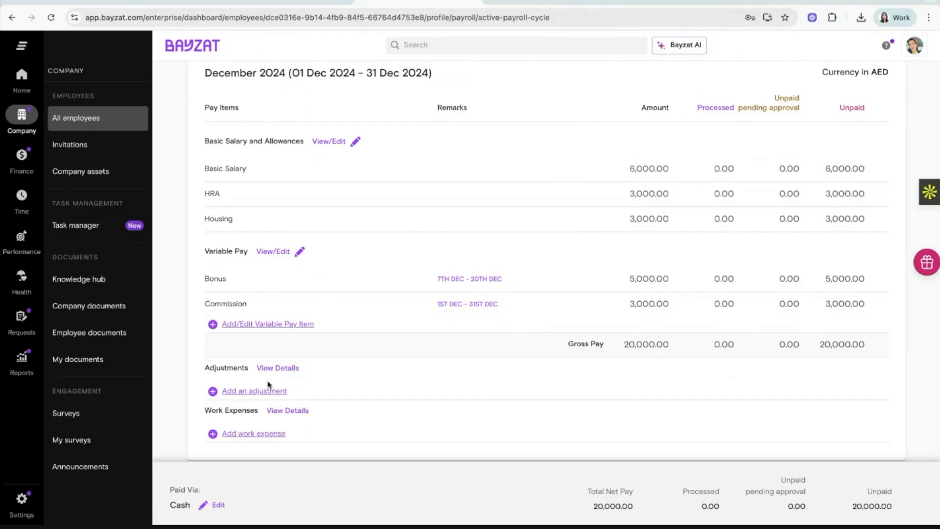
Open the 'Add an adjustment' menu under Adjustments.
scroll(323, 326, down, 1)
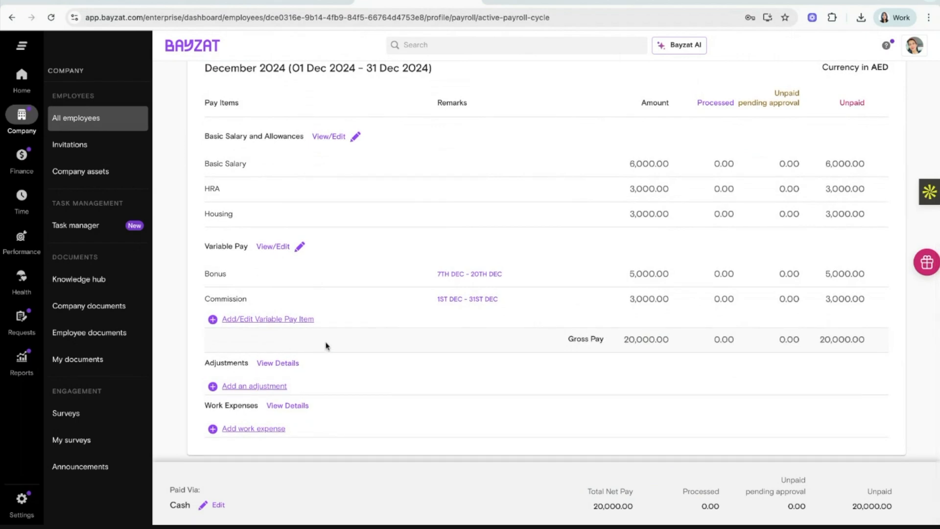
double_click(233, 361)
click(255, 387)
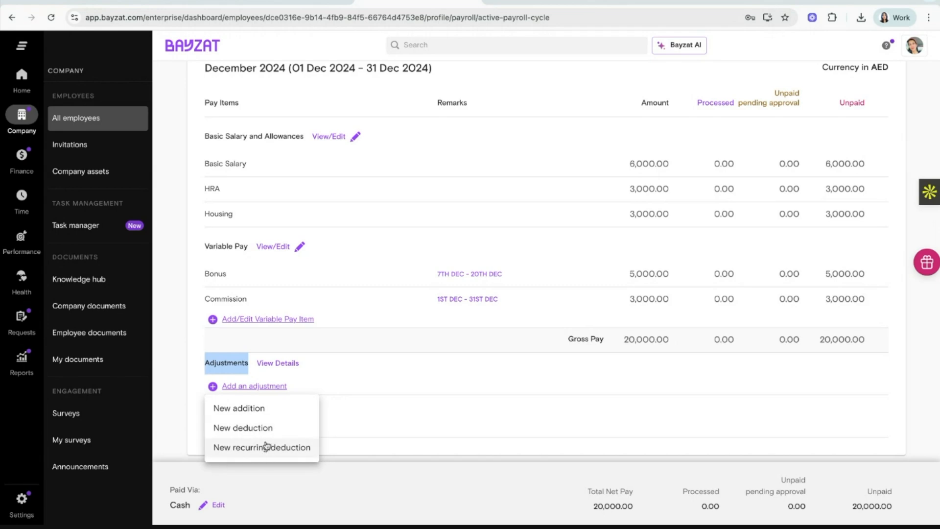
Start a new Advance addition with Date Incurred 6 December 2024.
click(254, 415)
click(487, 119)
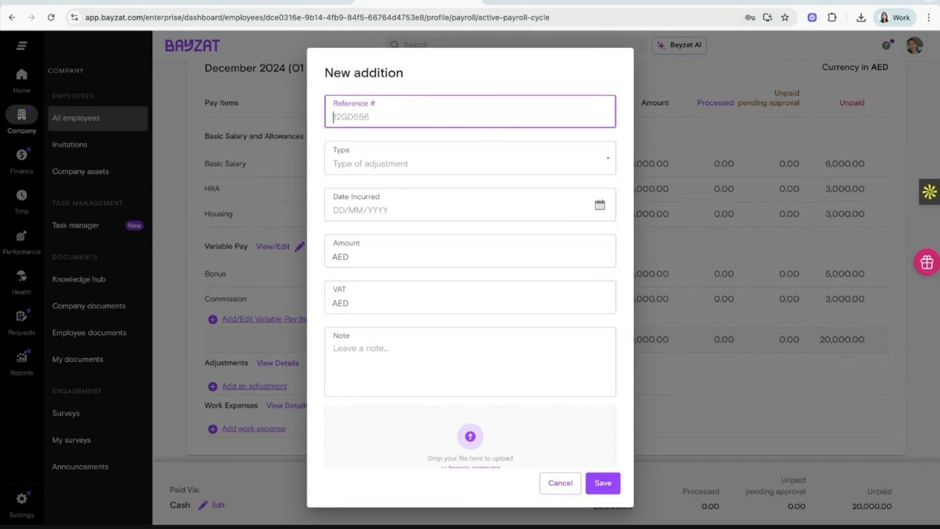
click(496, 141)
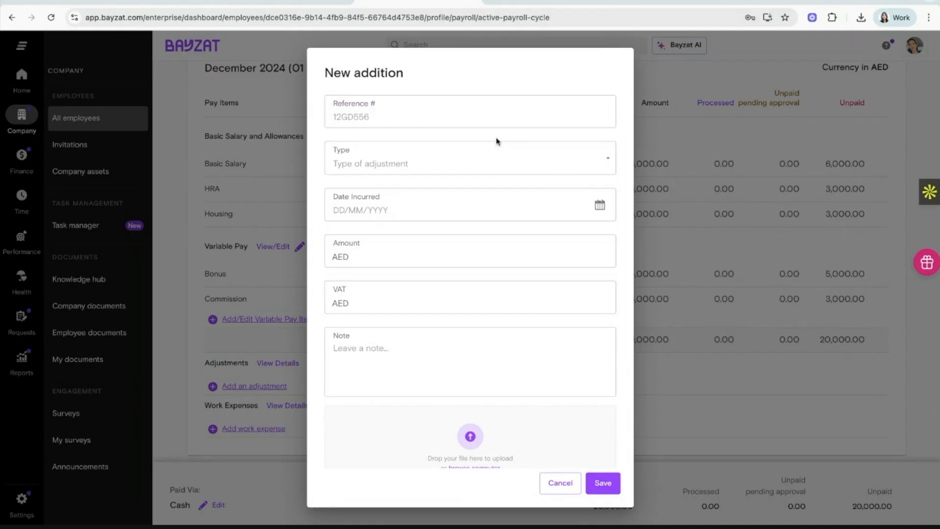
click(503, 164)
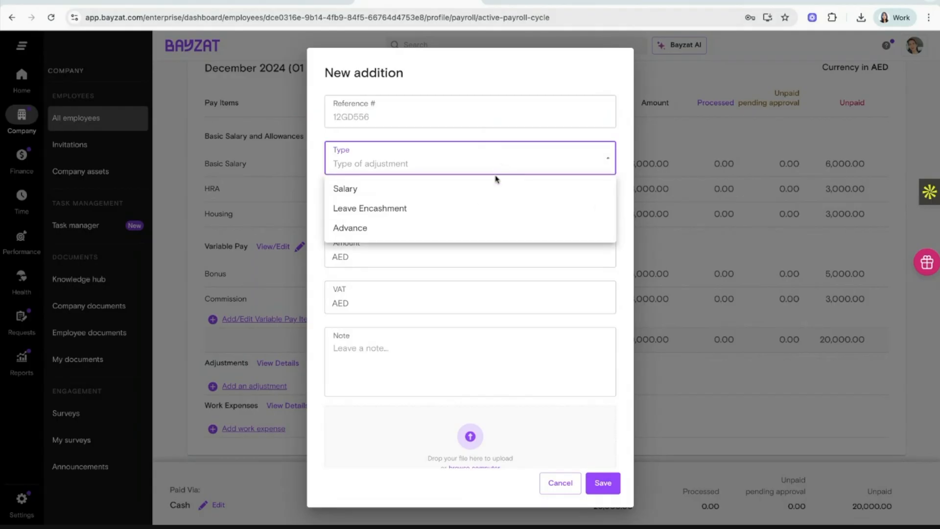
click(475, 224)
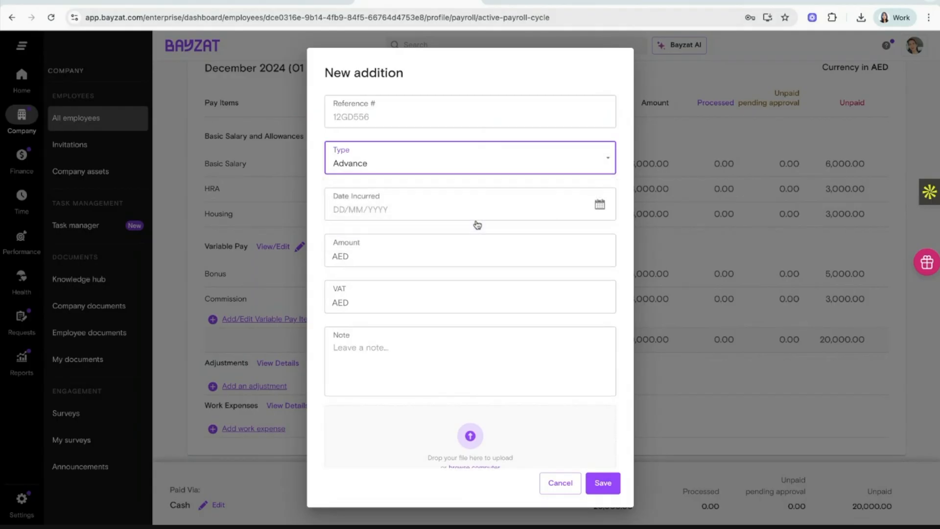
click(600, 204)
click(576, 243)
click(576, 243)
click(577, 243)
click(576, 243)
click(576, 243)
click(576, 243)
click(577, 243)
click(578, 243)
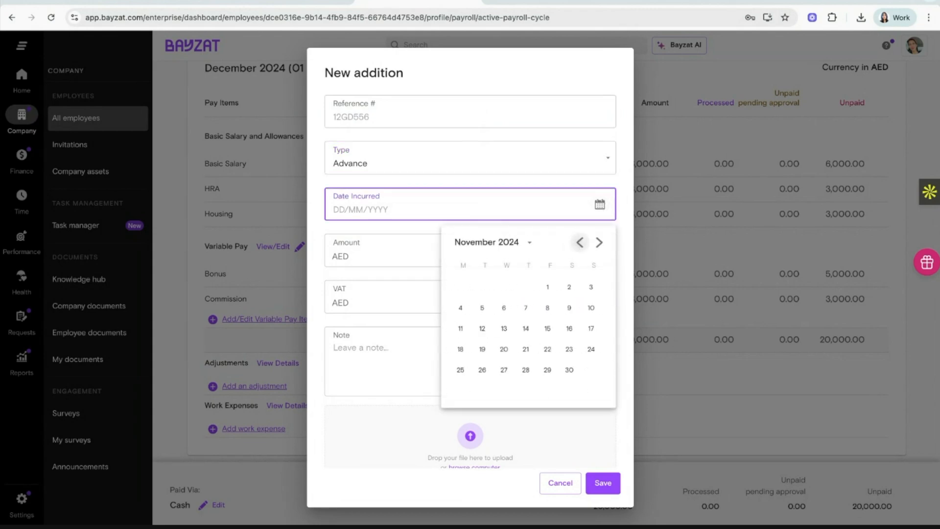
click(599, 242)
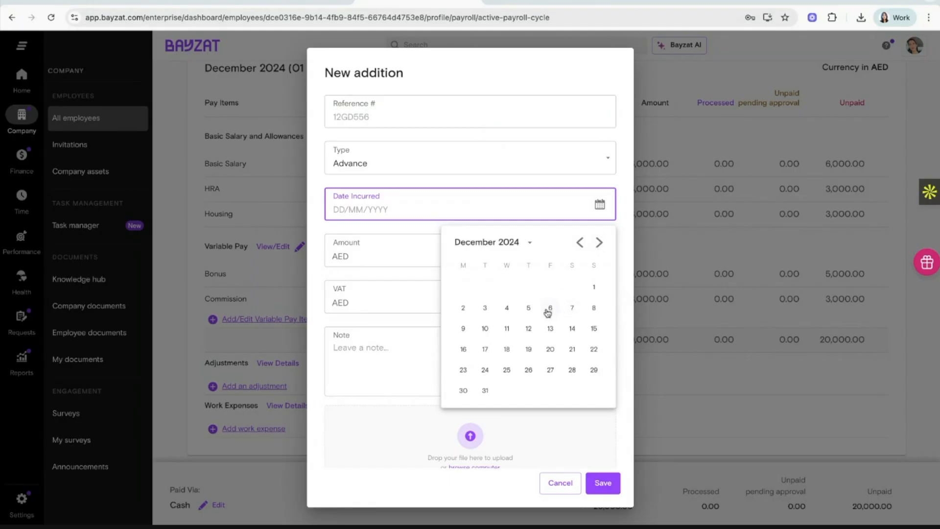
click(549, 309)
Enter 2000 as the addition amount and save it.
click(548, 258)
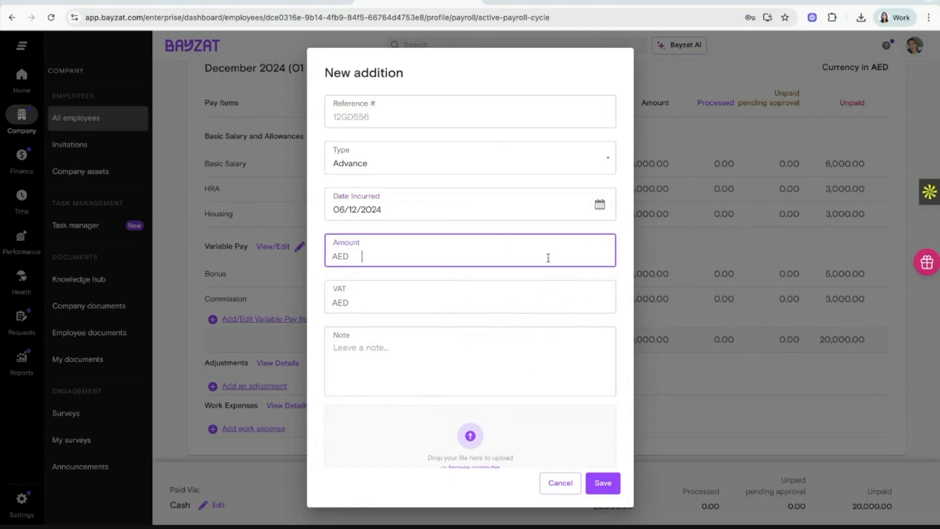
click(492, 298)
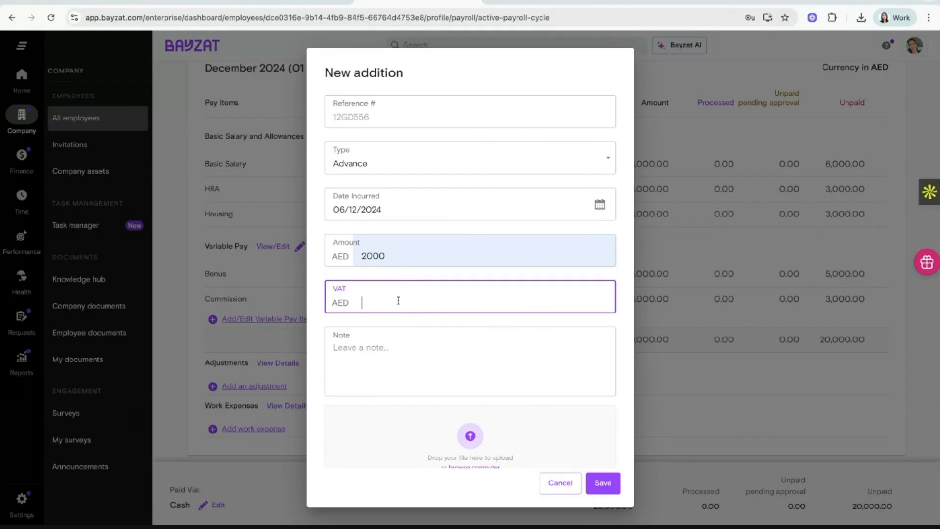
click(440, 373)
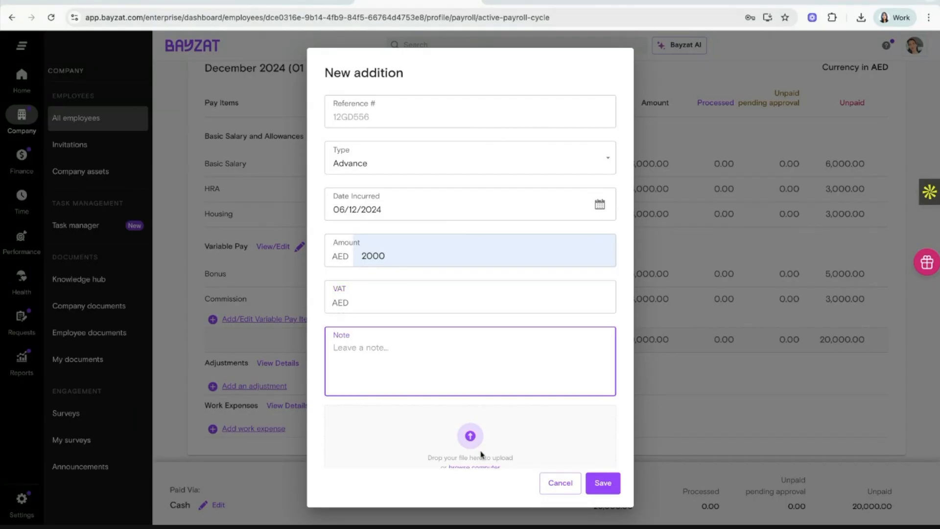
scroll(480, 453, down, 1)
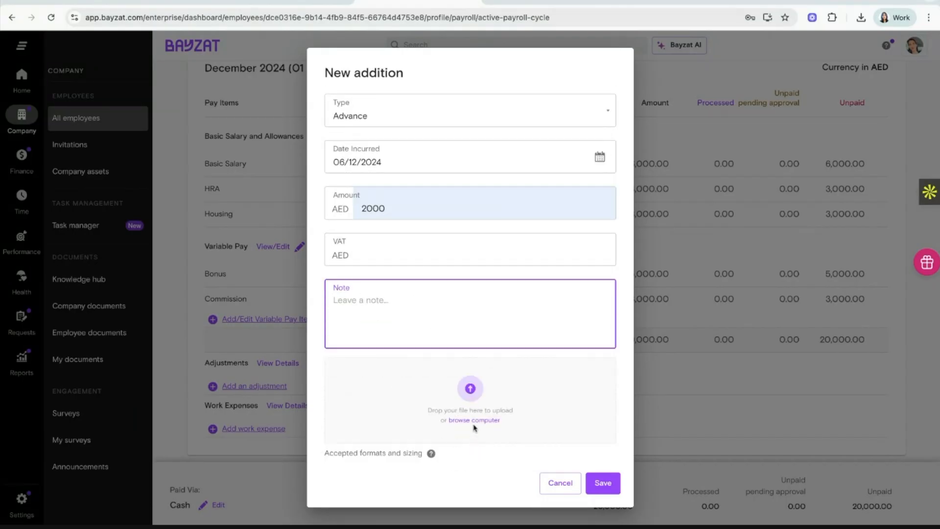
click(608, 483)
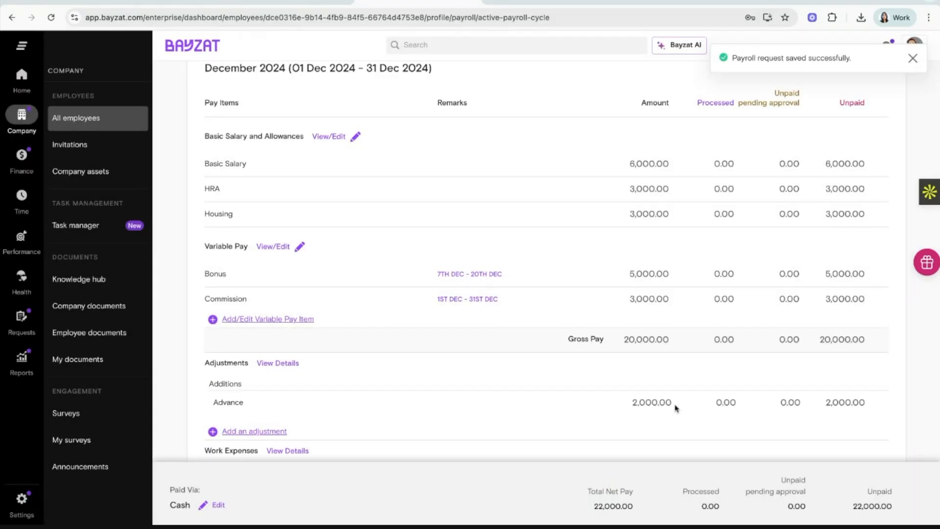
scroll(676, 408, down, 1)
Start a new Traffic Fine deduction with Date Incurred 12 December 2024.
click(275, 386)
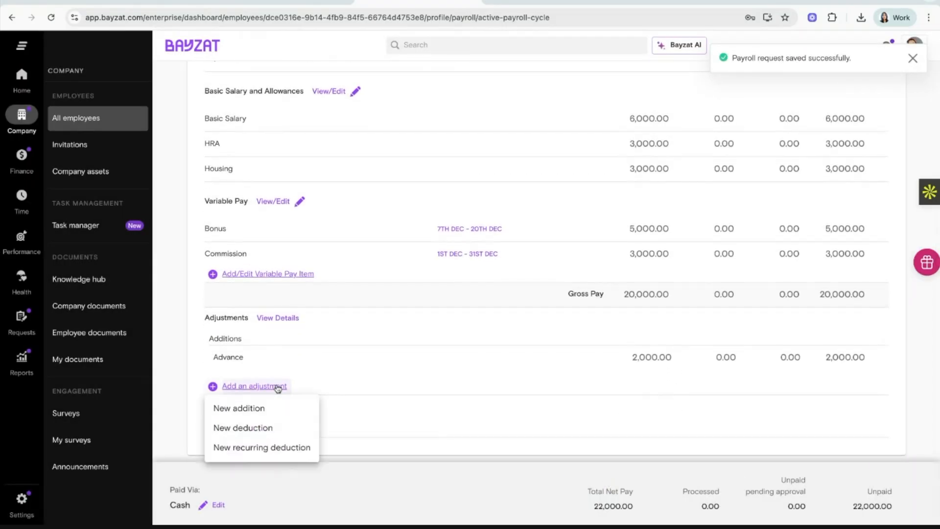
click(258, 428)
click(424, 163)
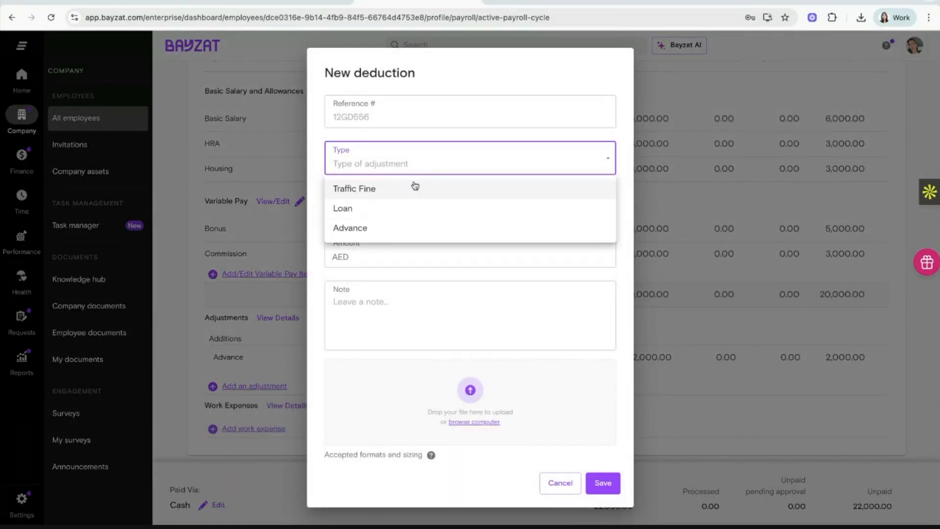
click(419, 157)
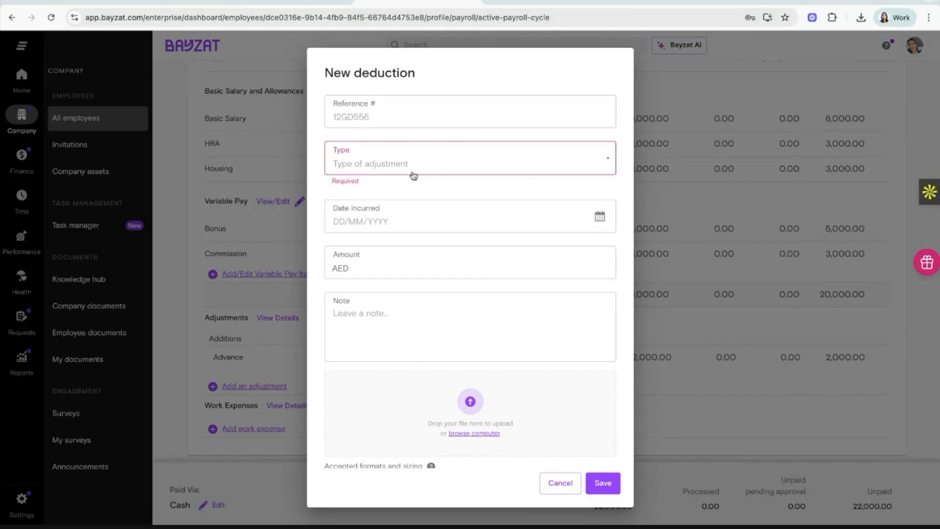
click(414, 169)
click(407, 186)
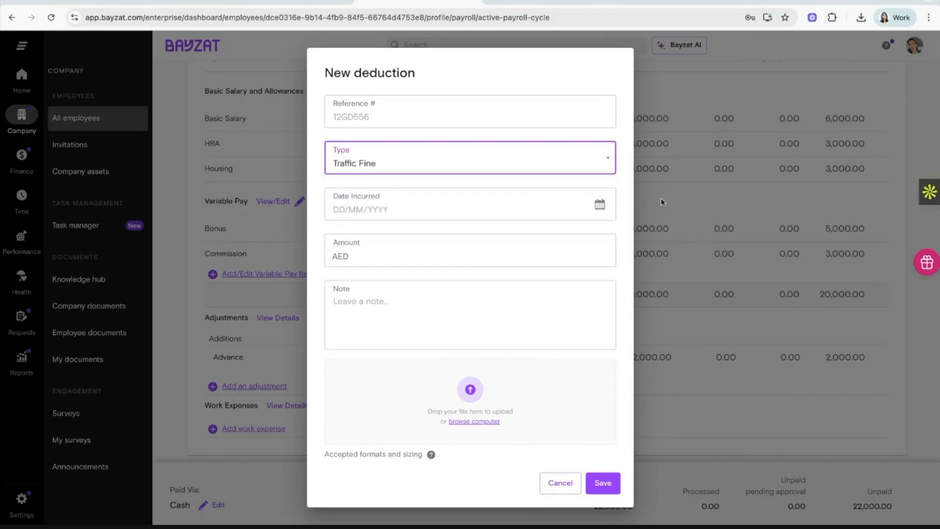
click(599, 206)
click(579, 243)
click(579, 243)
click(579, 243)
click(579, 243)
click(579, 243)
click(579, 242)
click(579, 242)
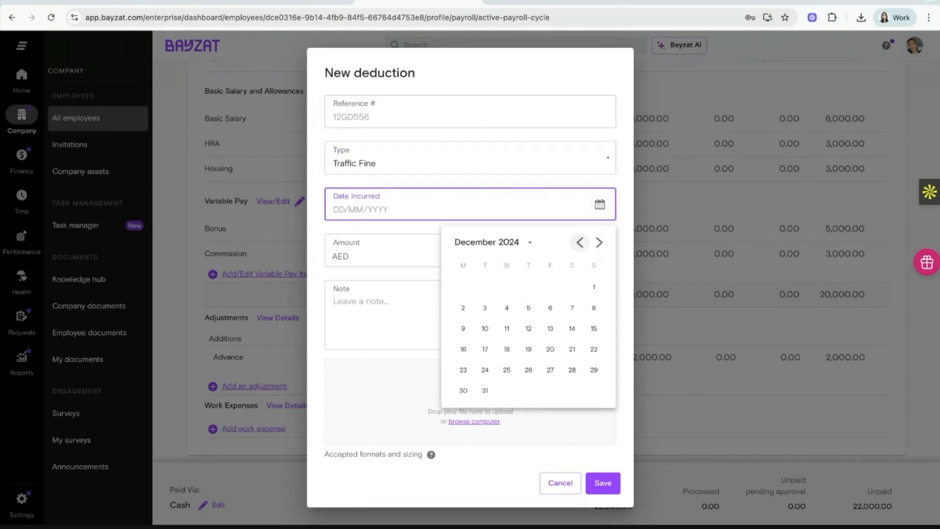
click(528, 327)
Enter 500 as the deduction amount and save it.
click(478, 257)
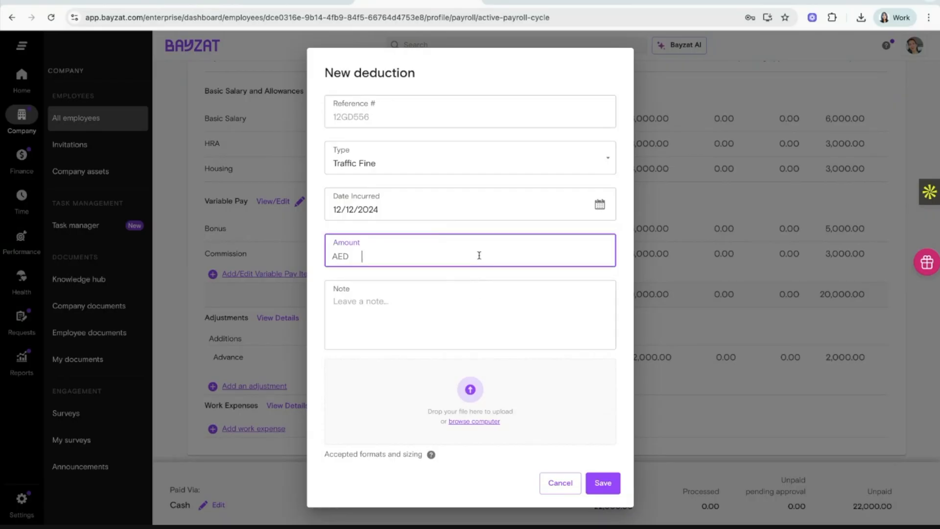
click(473, 273)
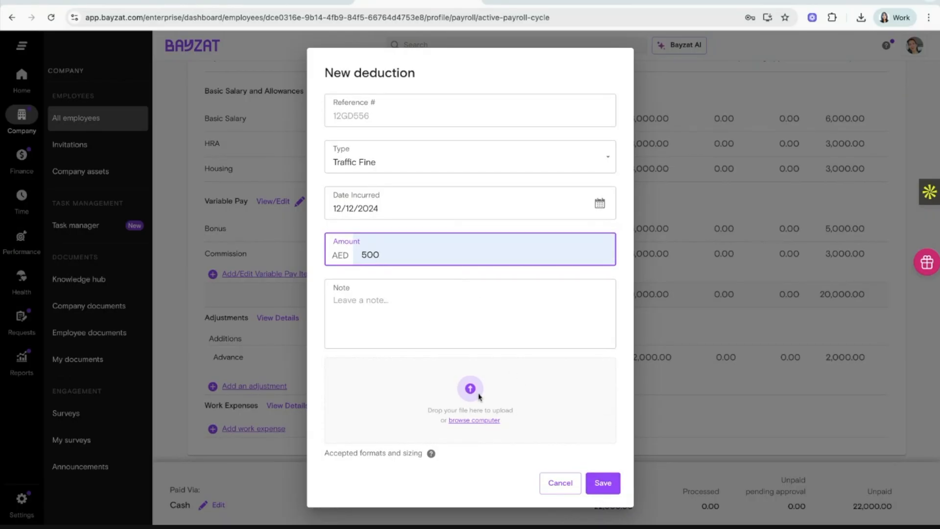
click(612, 479)
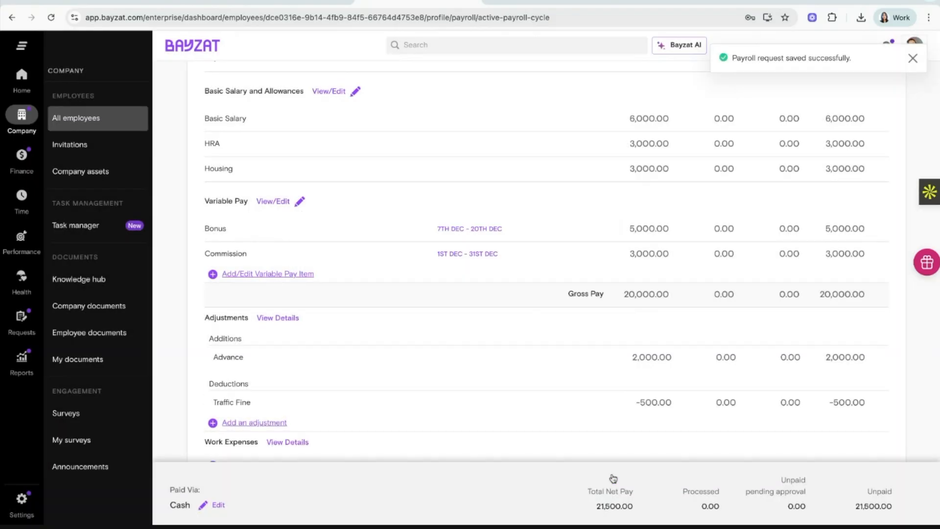
Start a new recurring Loan deduction with Date Incurred 01/12/2024.
scroll(663, 402, down, 1)
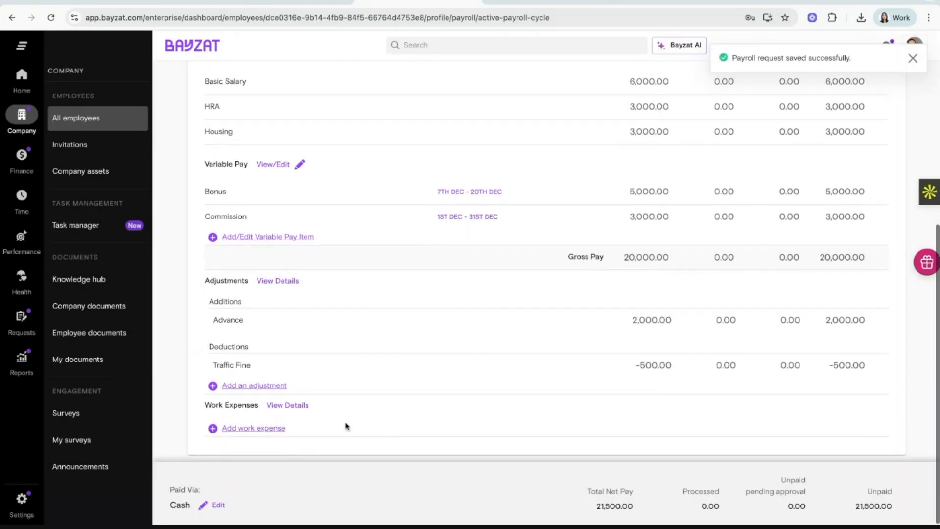
click(284, 388)
click(269, 448)
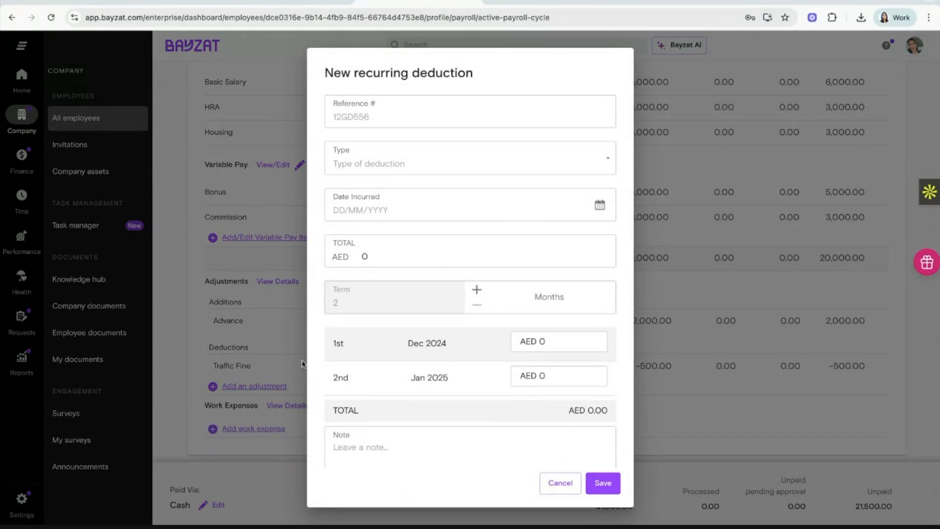
click(430, 161)
click(389, 208)
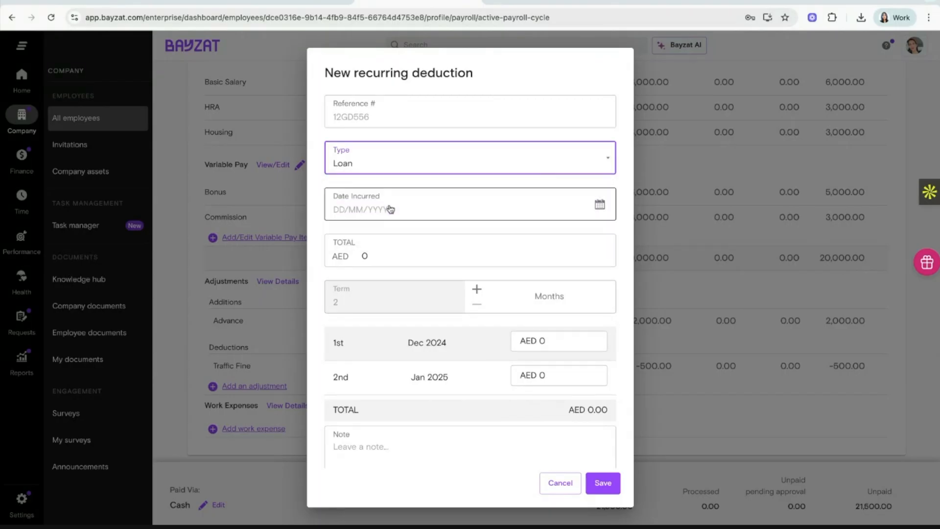
click(599, 205)
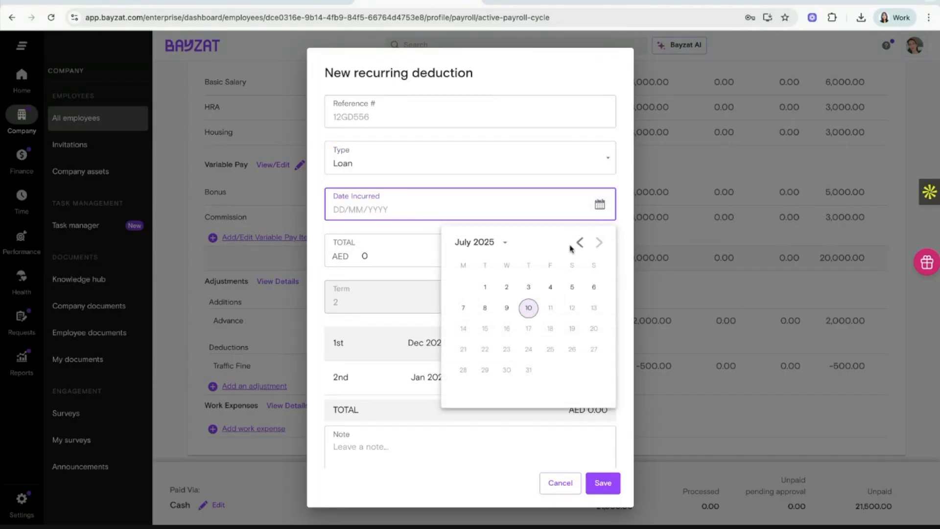
click(579, 242)
click(579, 243)
click(579, 243)
click(579, 242)
click(578, 243)
click(579, 243)
click(579, 242)
click(594, 292)
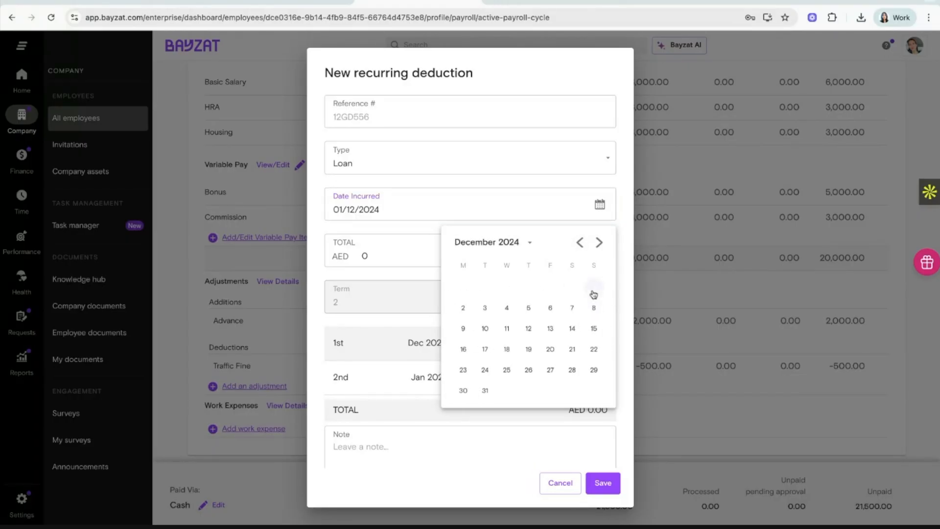
Set the loan total to 20000 and the repayment term to 6 months.
click(434, 247)
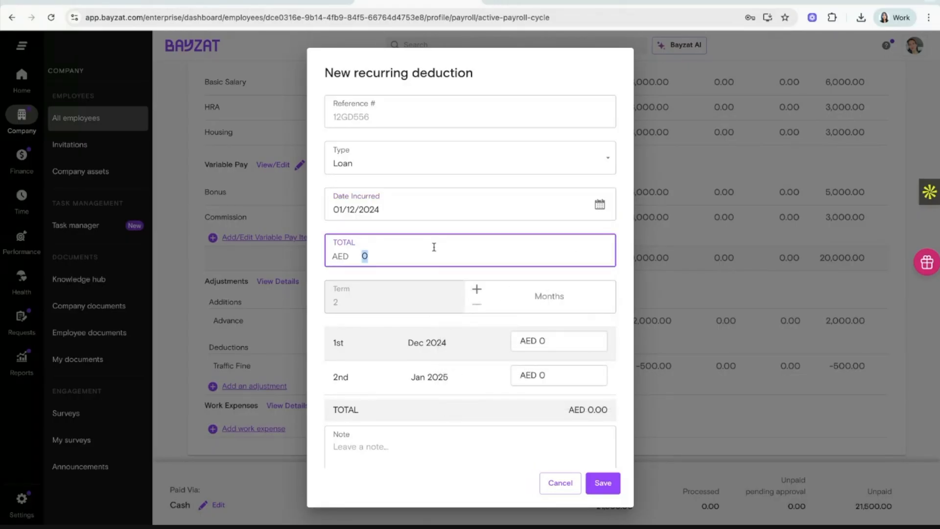
text(20000)
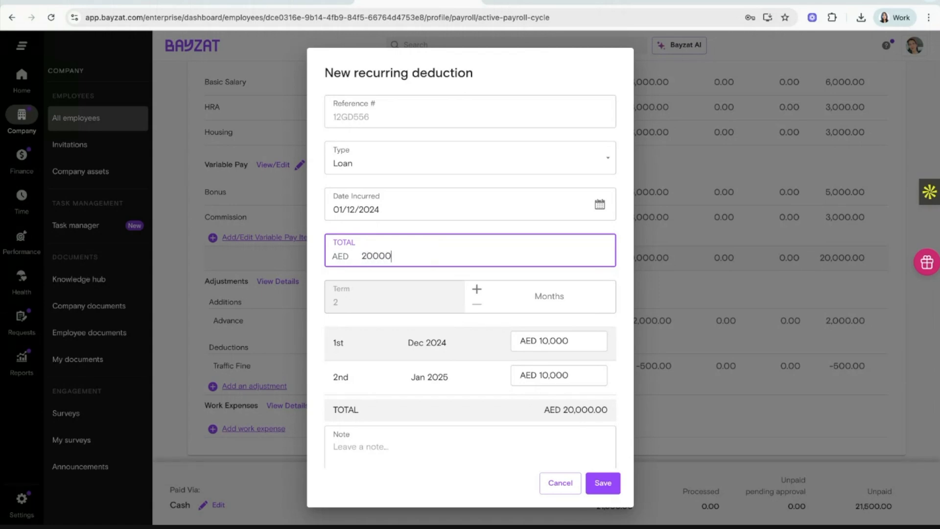
click(462, 269)
scroll(464, 269, down, 3)
click(477, 221)
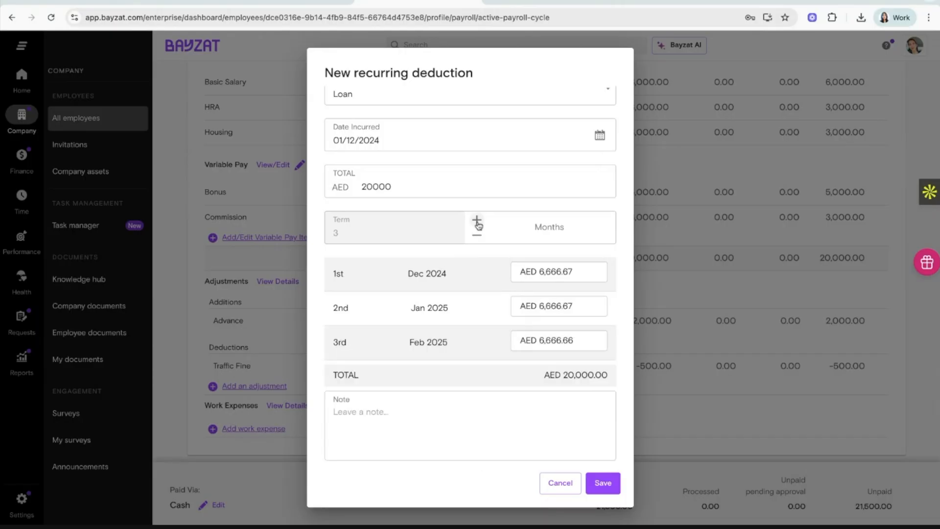
click(477, 222)
click(477, 221)
click(477, 221)
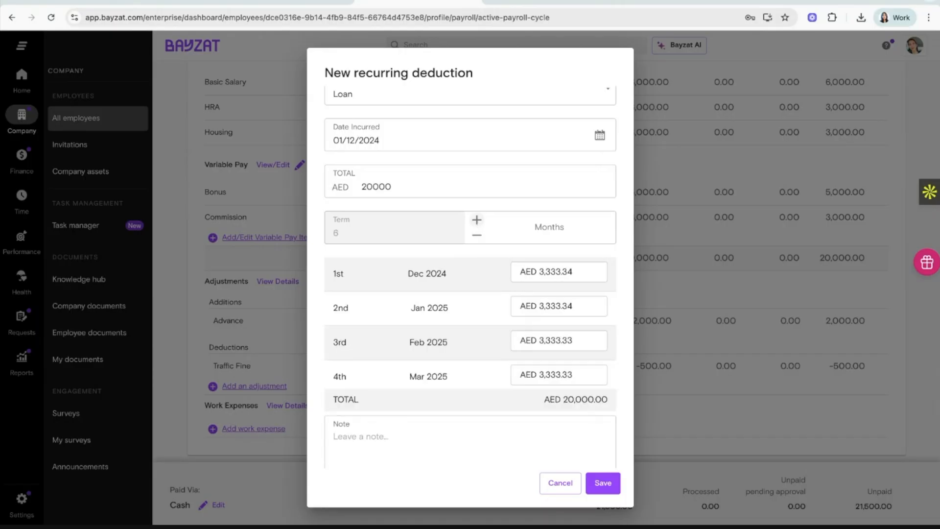
Lengthen the loan term to 8 months and verify each Dec 2024–Jul 2025 instalment shows AED 2,500.
click(477, 222)
click(477, 221)
scroll(464, 303, down, 1)
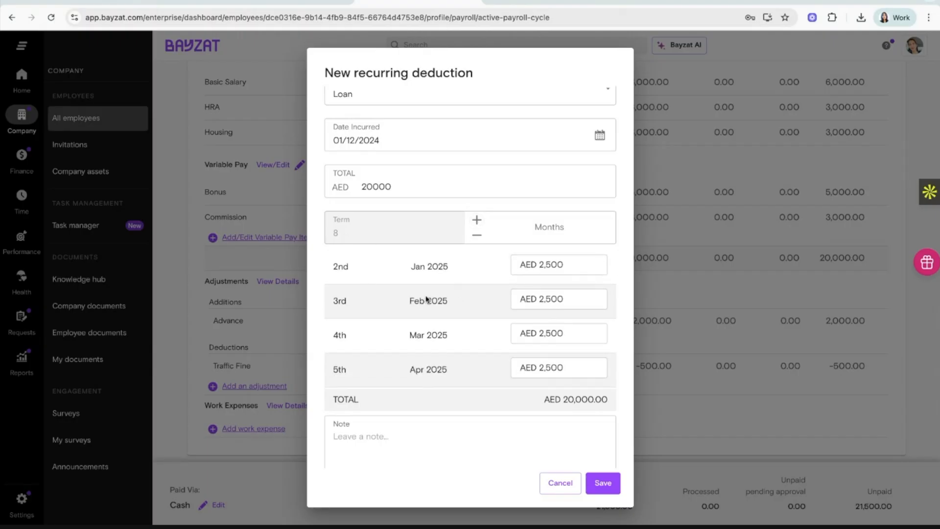
scroll(424, 302, up, 1)
scroll(423, 302, down, 4)
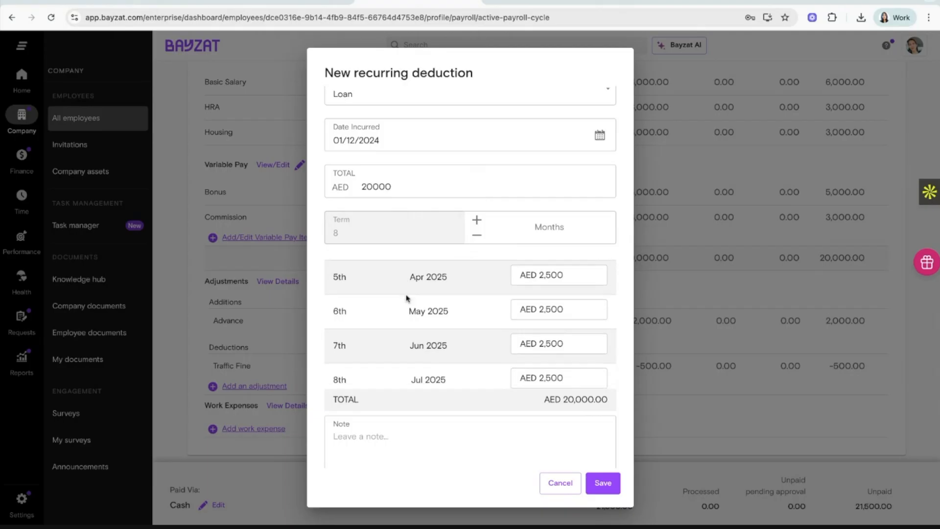
scroll(475, 356, up, 4)
scroll(429, 326, down, 2)
scroll(425, 328, down, 2)
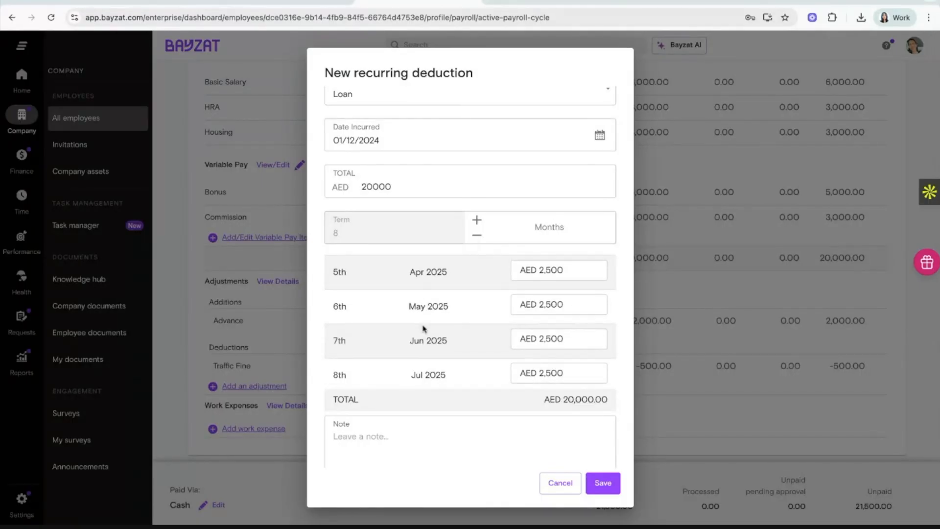
scroll(424, 329, down, 1)
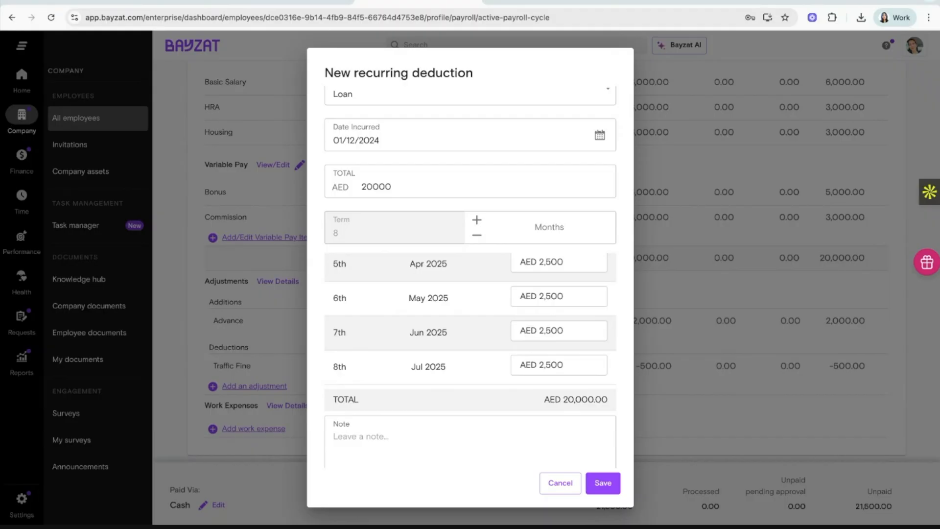
scroll(448, 222, down, 3)
scroll(447, 221, up, 3)
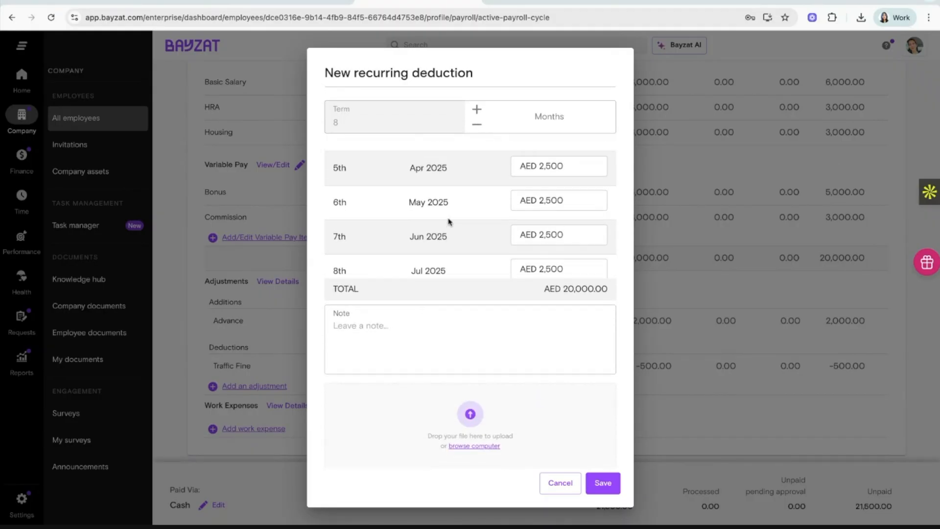
scroll(447, 221, up, 2)
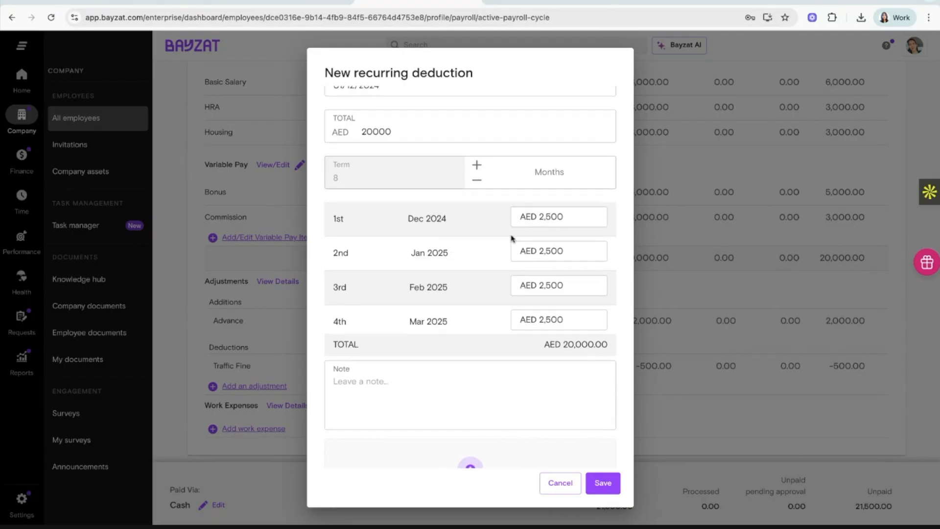
scroll(518, 257, up, 1)
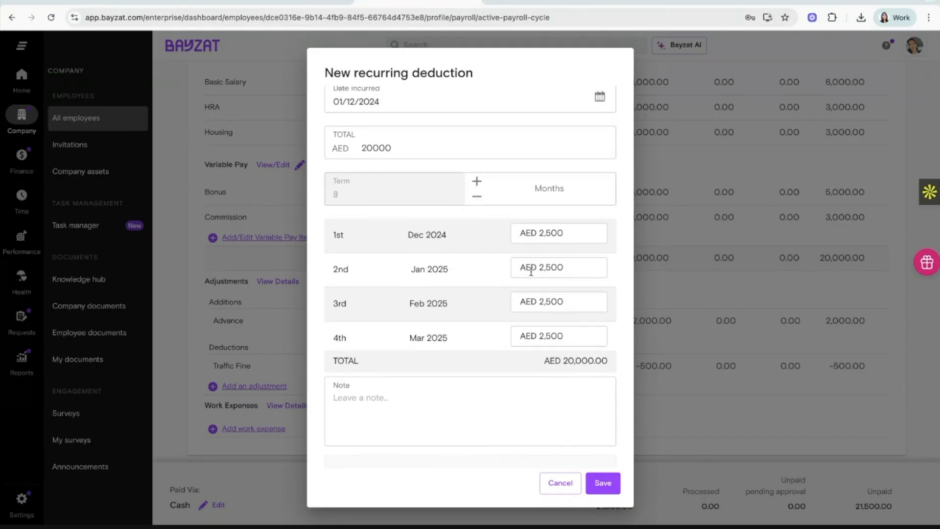
Clear the January loan instalment amount so it is left empty.
double_click(545, 267)
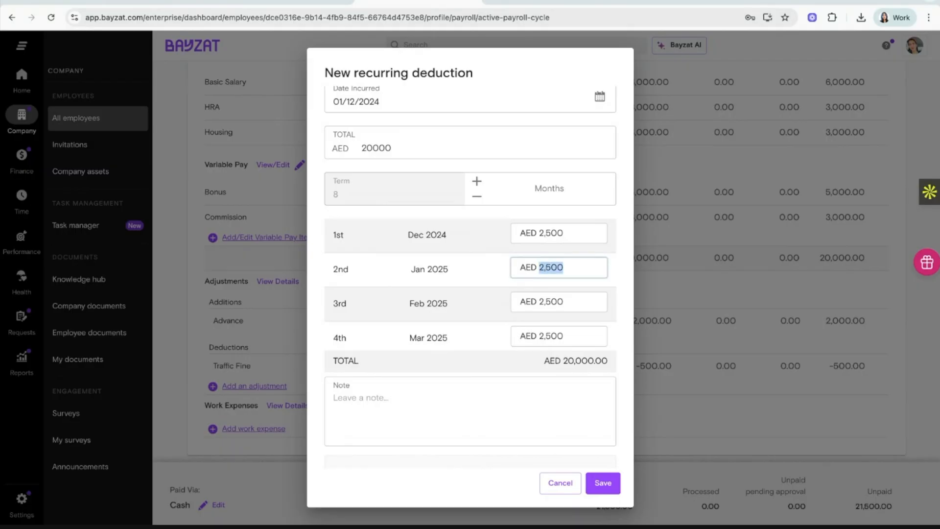
key(BackSpace)
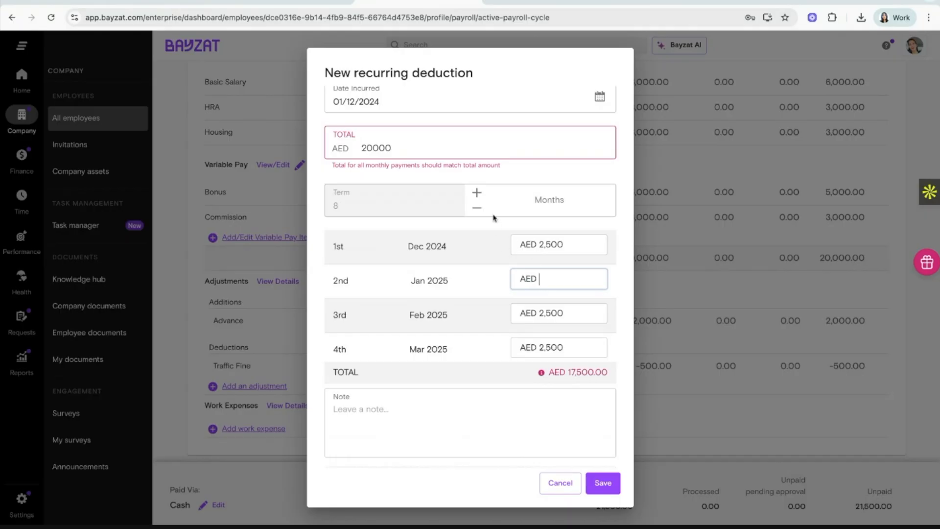
click(490, 168)
Change the April and June instalments to AED 3,500 and May to AED 3,000.
scroll(585, 342, down, 3)
click(542, 269)
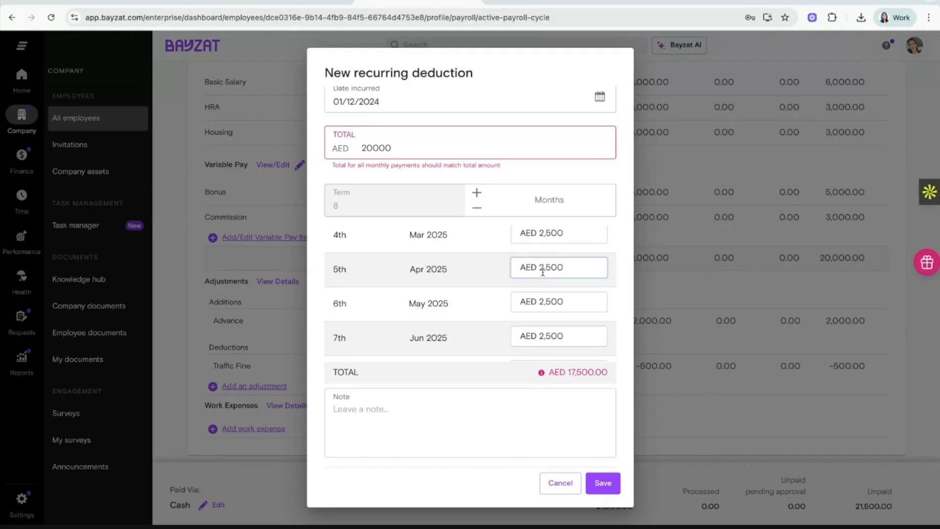
key(BackSpace)
text(3)
click(543, 330)
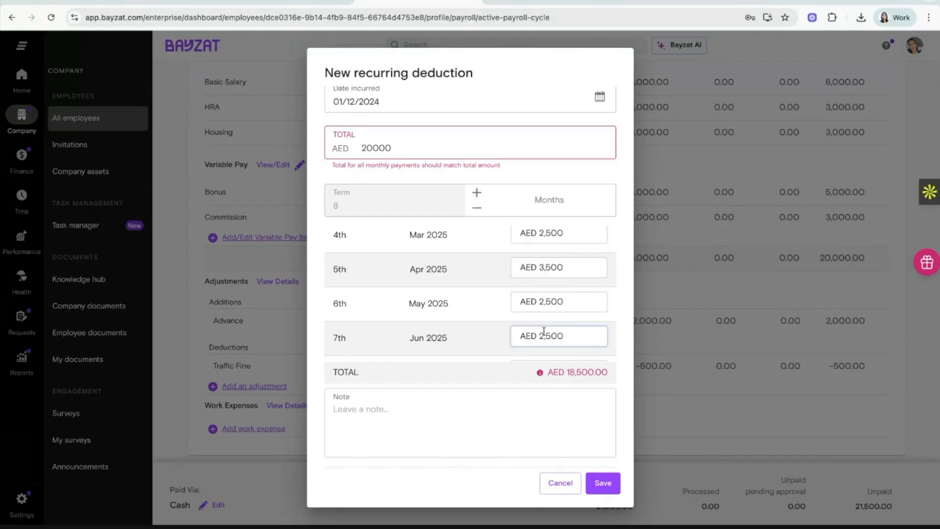
key(BackSpace)
text(3)
click(542, 303)
key(BackSpace)
text(3)
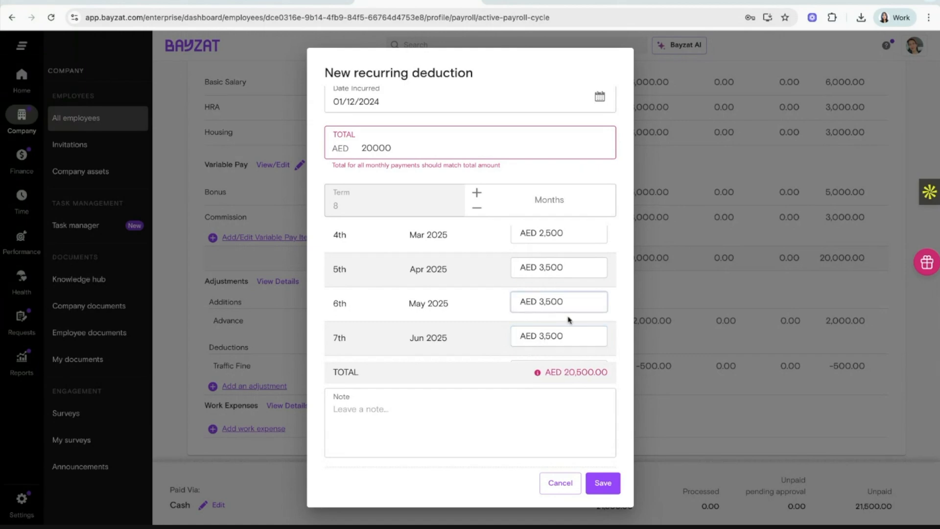
key(BackSpace)
text(0)
Recheck the empty January instalment and save the recurring loan deduction.
scroll(568, 275, down, 1)
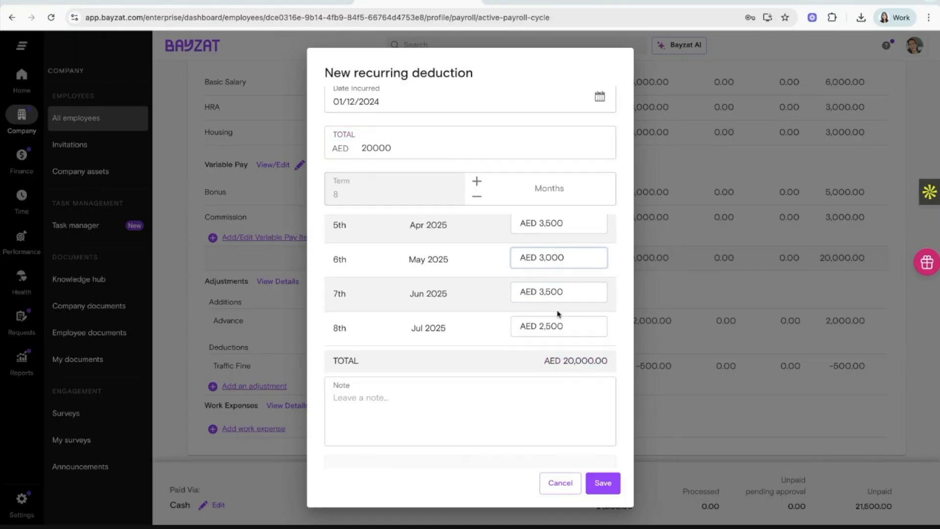
scroll(551, 294, up, 3)
scroll(534, 259, up, 1)
click(544, 267)
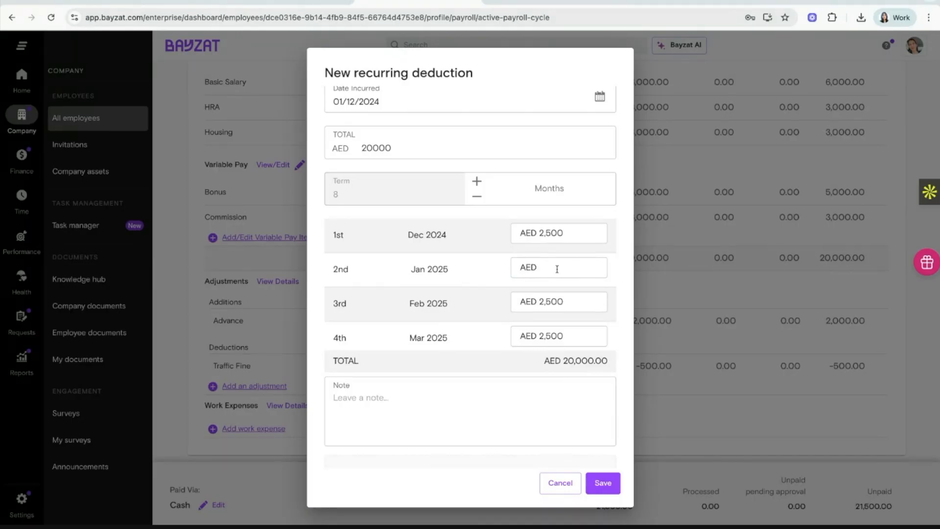
scroll(556, 269, down, 3)
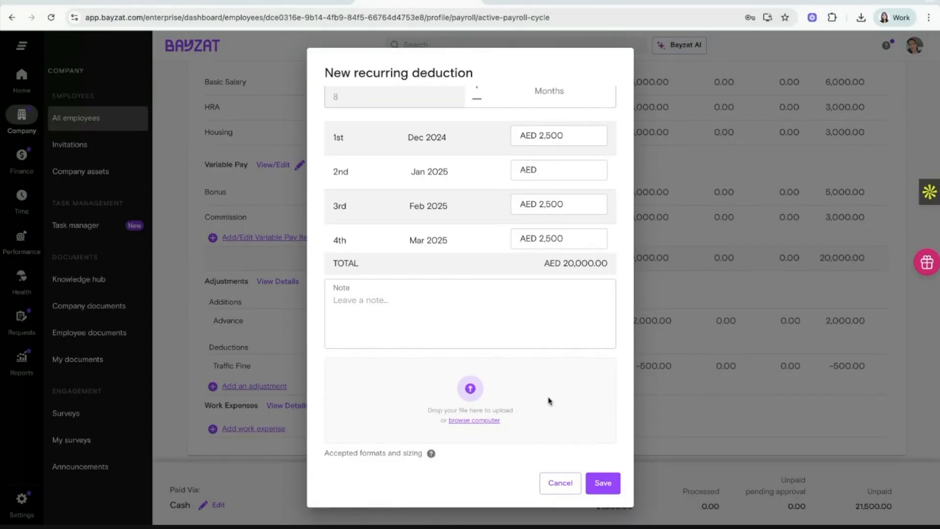
click(604, 483)
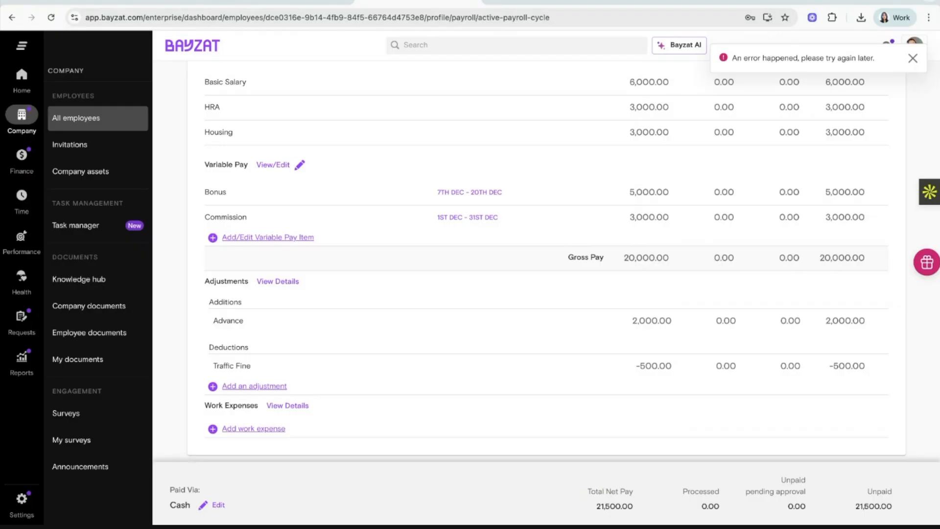
Show the employee's Adjustments with the Advance addition and Traffic Fine deduction expanded.
scroll(516, 284, up, 10)
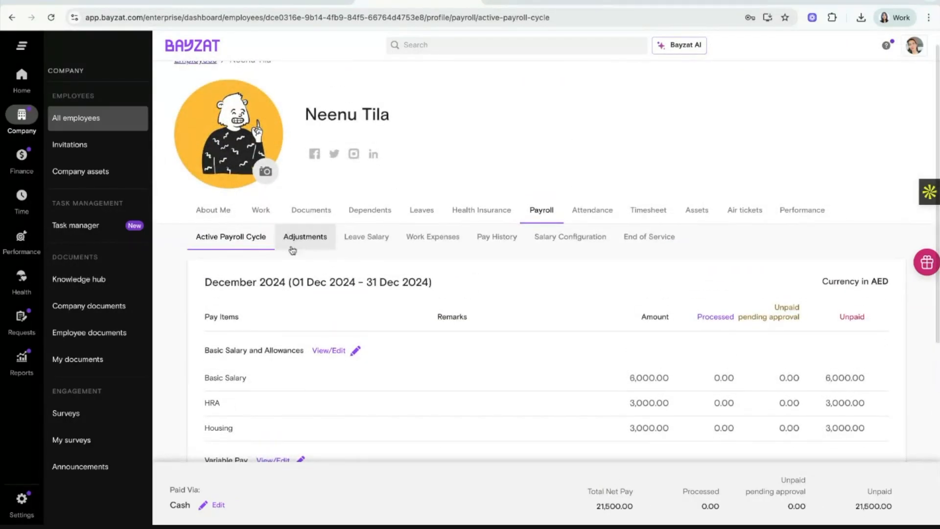
click(305, 237)
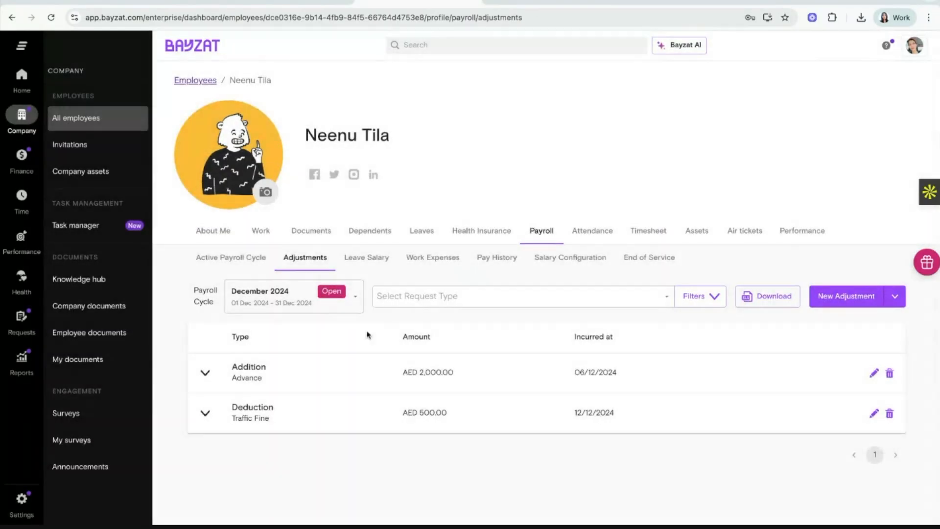
click(348, 373)
scroll(346, 375, down, 2)
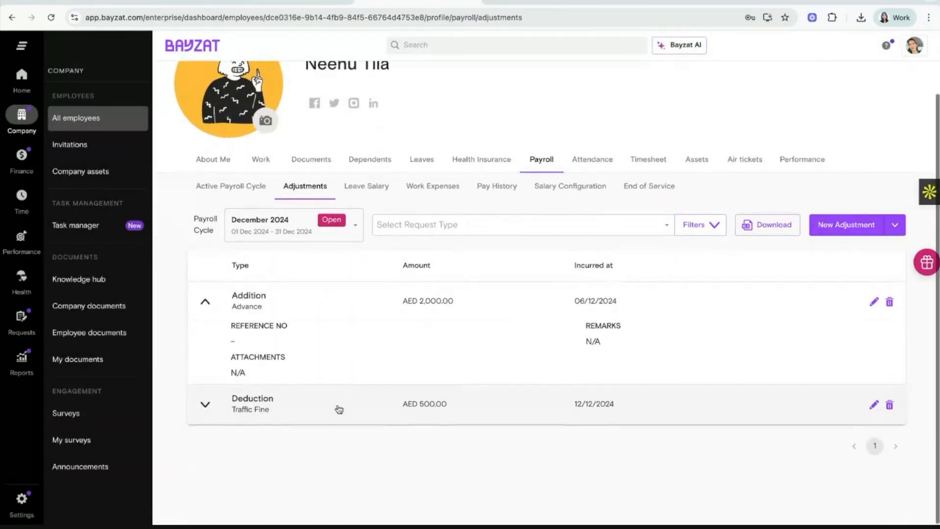
click(336, 406)
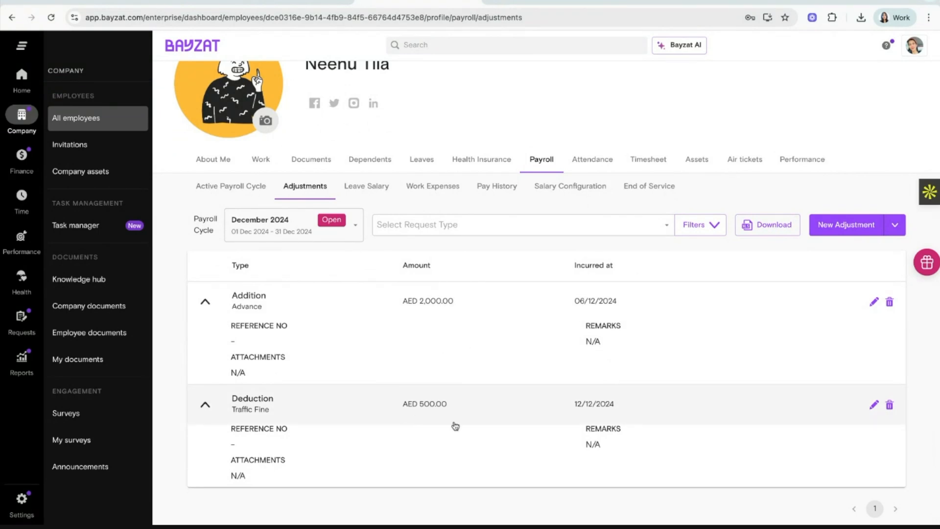
Check the Payroll Cycle dropdown and the adjustment Filters options.
click(355, 230)
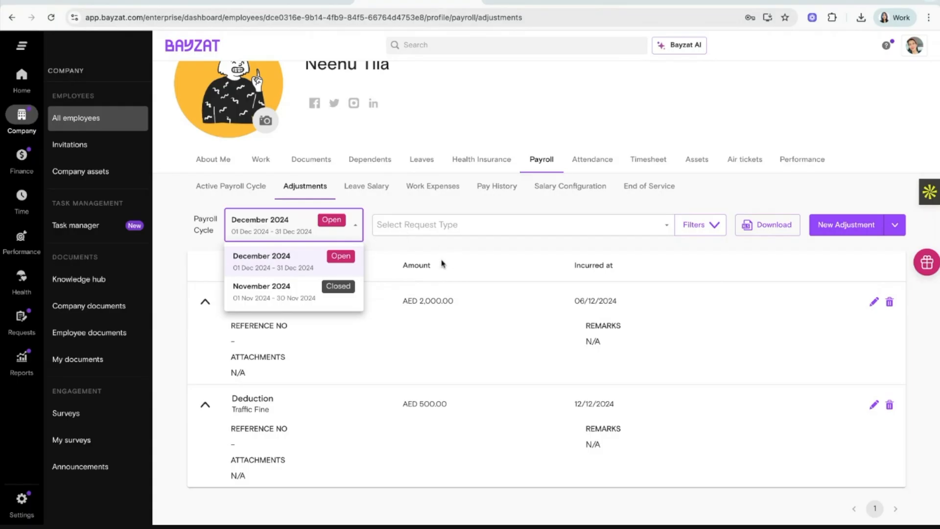
click(713, 228)
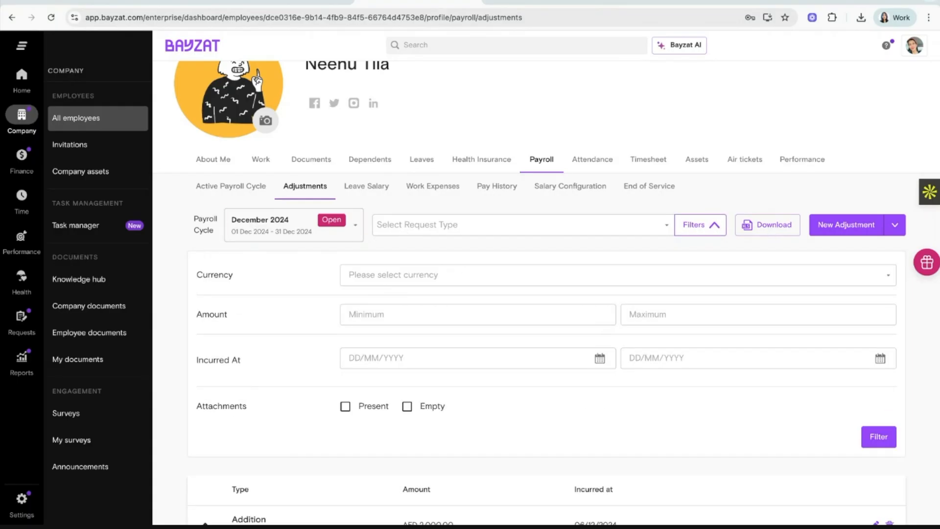
click(707, 224)
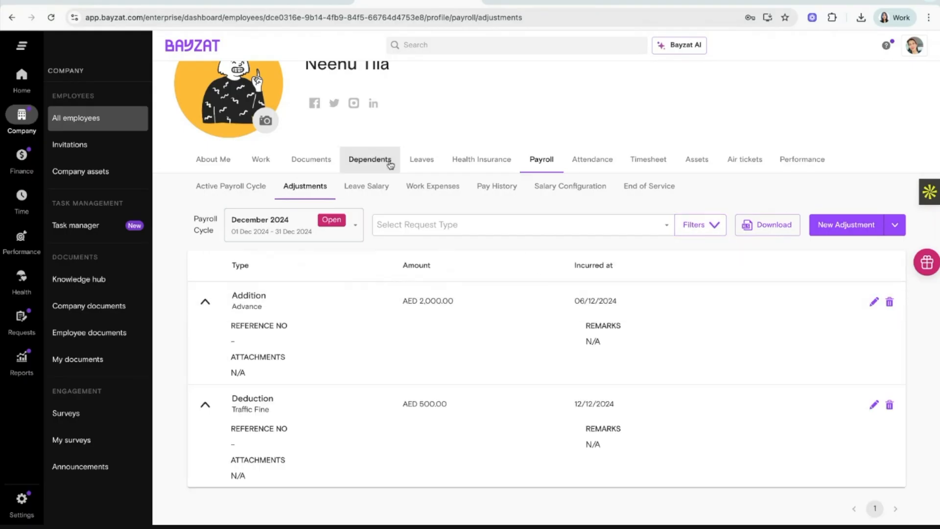
Return to the employee's December 2024 active payroll cycle breakdown.
click(237, 184)
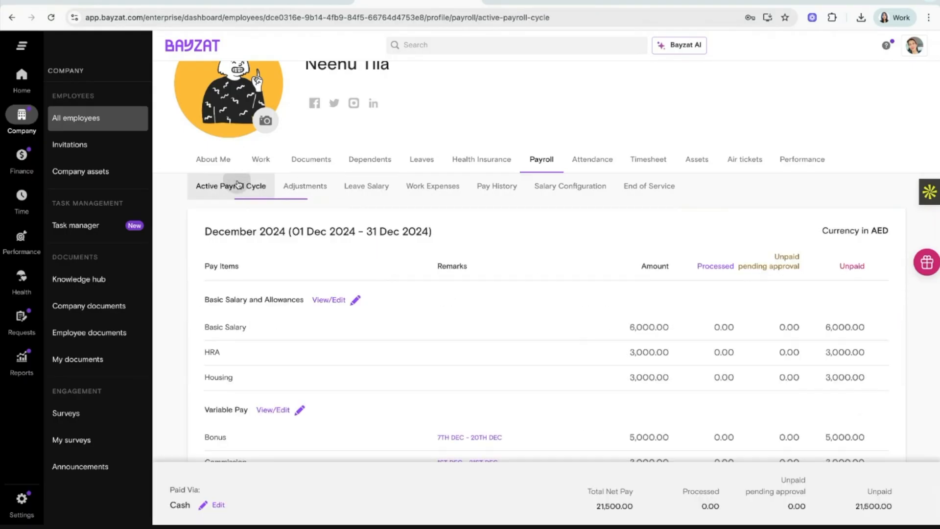
scroll(377, 333, down, 3)
scroll(323, 309, down, 2)
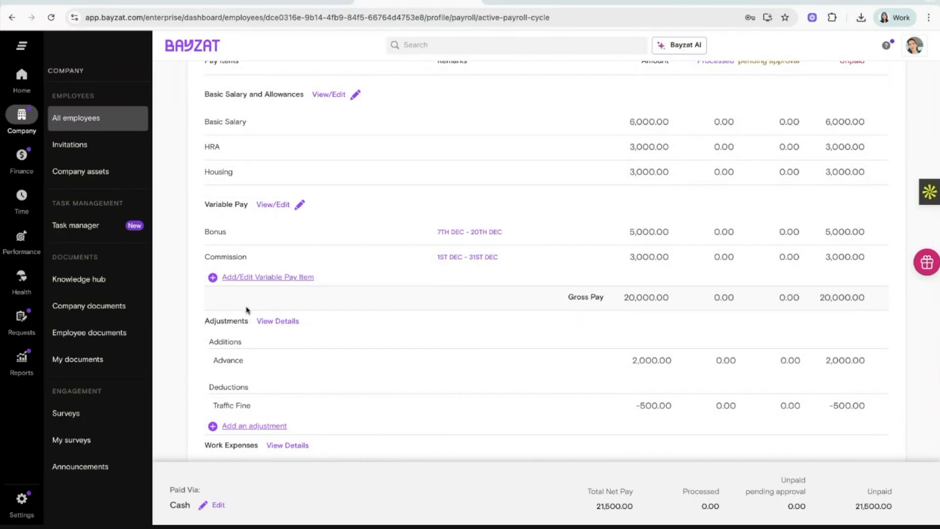
Go to the company Payroll Table and open its '...' More Options menu.
mouse_move(25, 168)
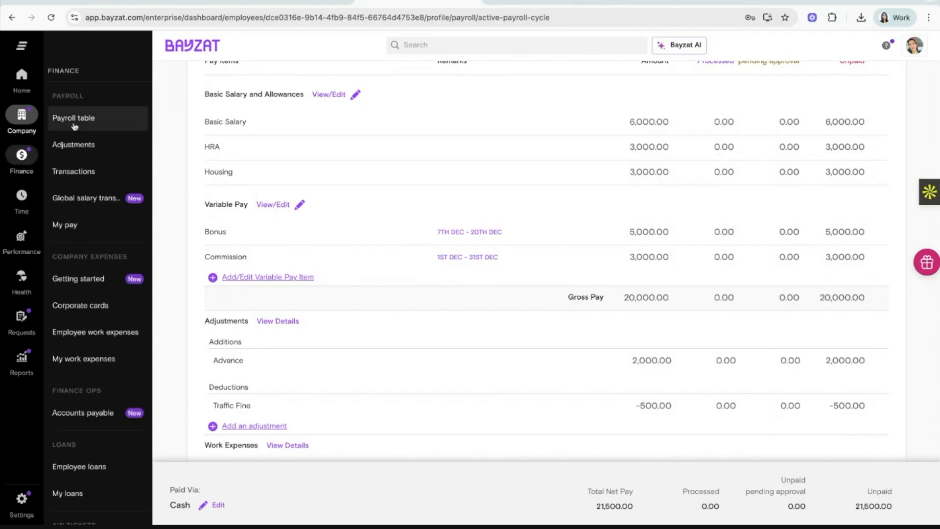
click(83, 121)
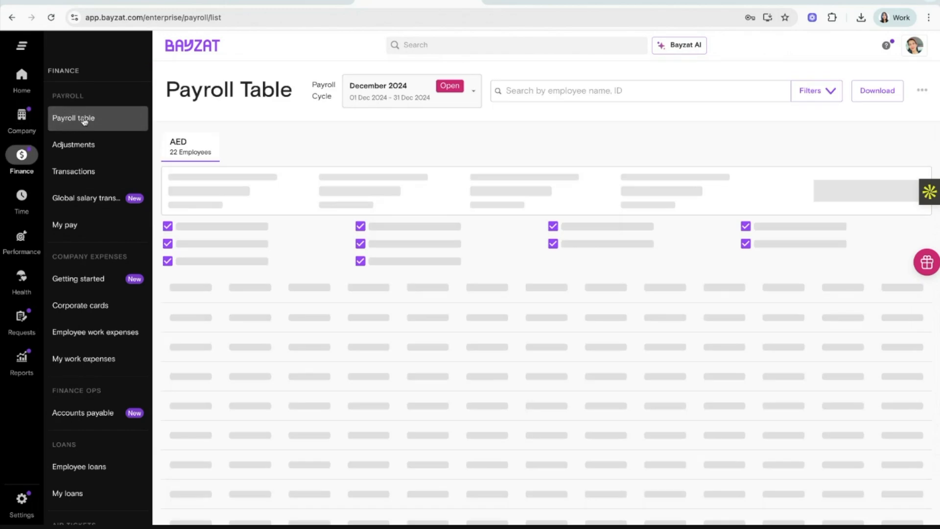
click(922, 94)
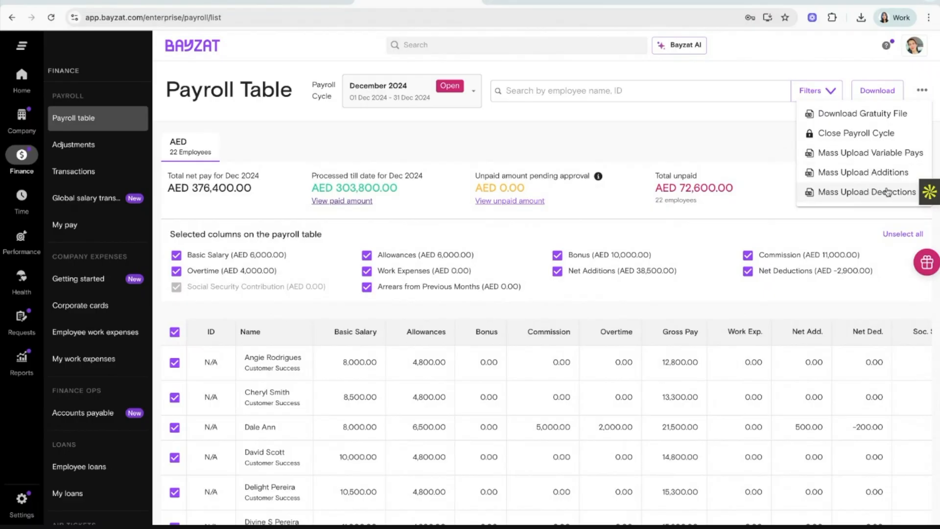
Open the Mass Upload Variable Pays sheet and set row 1's Pay Item Type to Bonus.
click(887, 153)
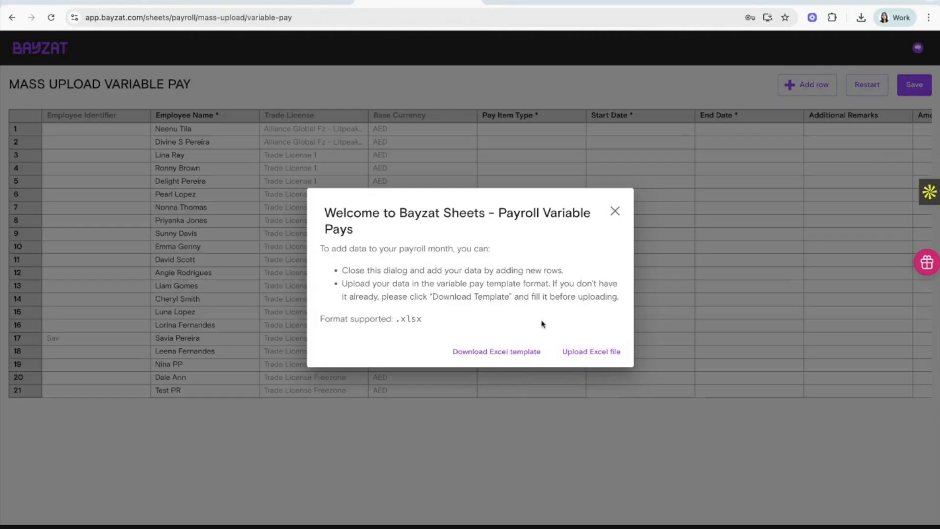
click(615, 214)
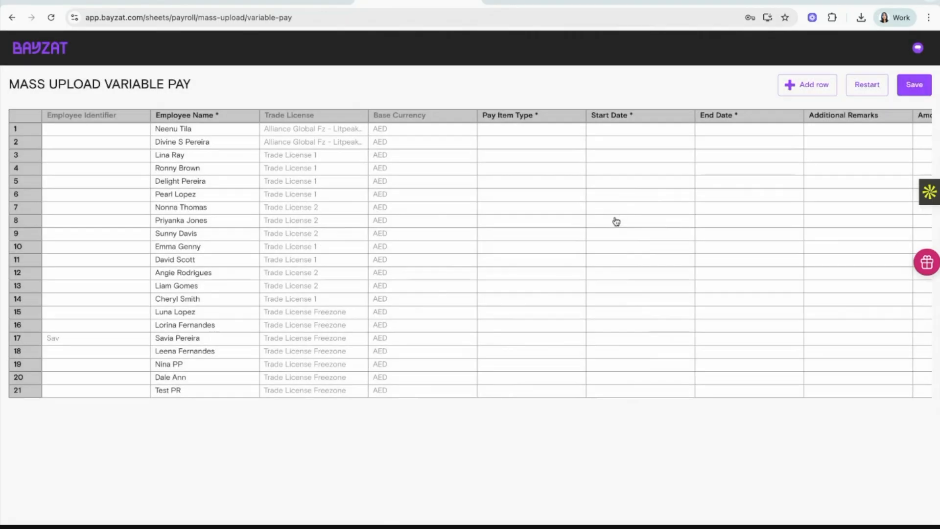
click(560, 133)
click(561, 134)
click(546, 151)
scroll(678, 157, right, 3)
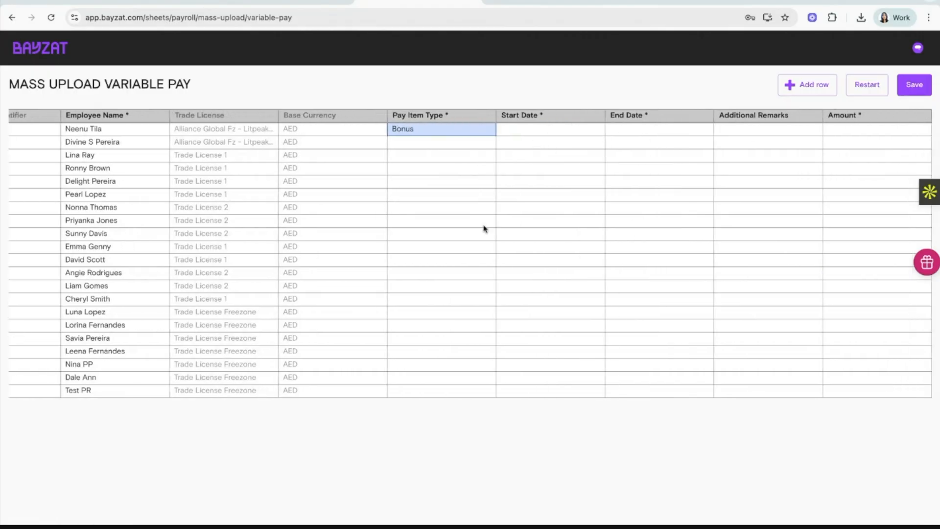
scroll(484, 229, left, 3)
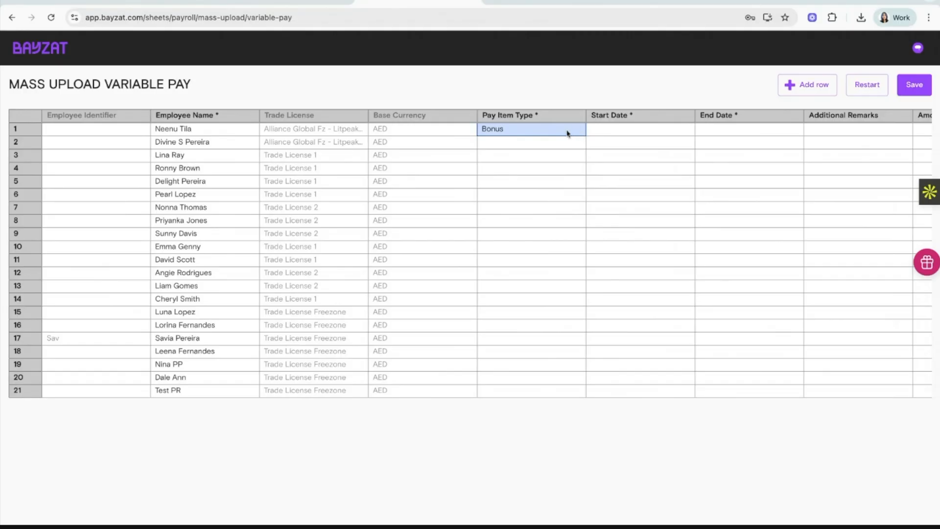
Look at row 2's pay item choices, then change row 1's Pay Item Type to Commission.
click(526, 160)
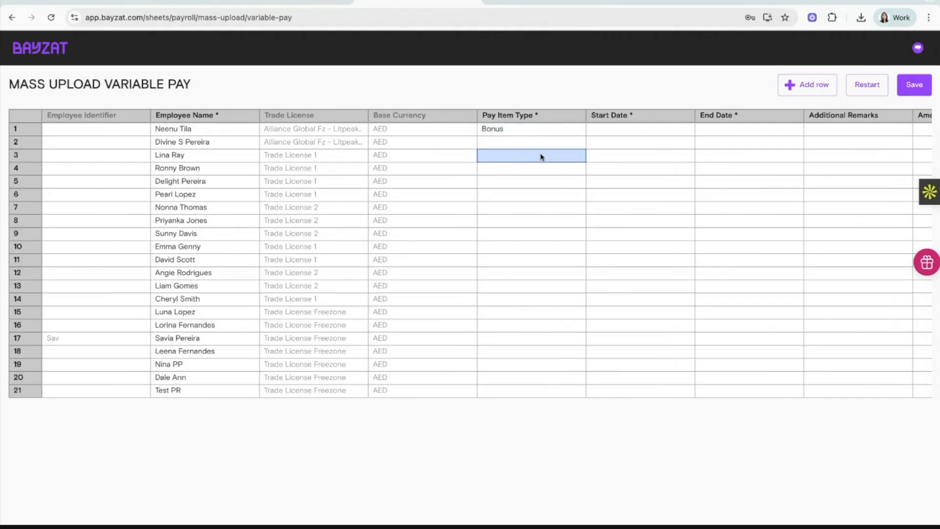
double_click(543, 147)
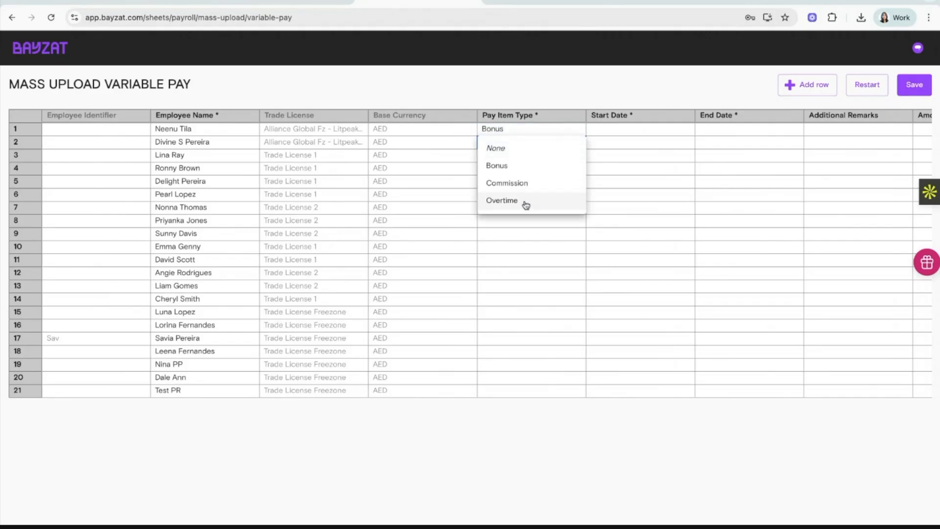
key(Escape)
click(544, 130)
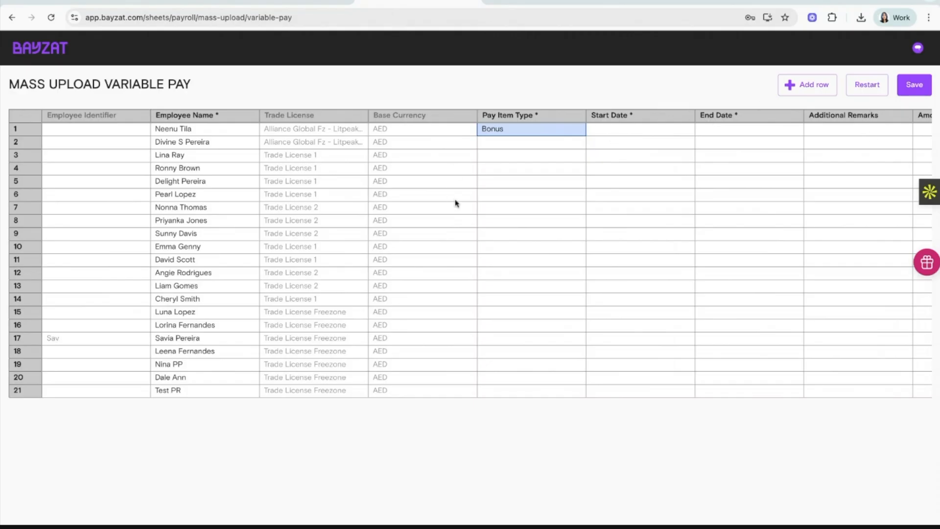
click(524, 136)
click(528, 175)
From All employees, open an employee's profile and view their Payroll tab.
click(543, 2)
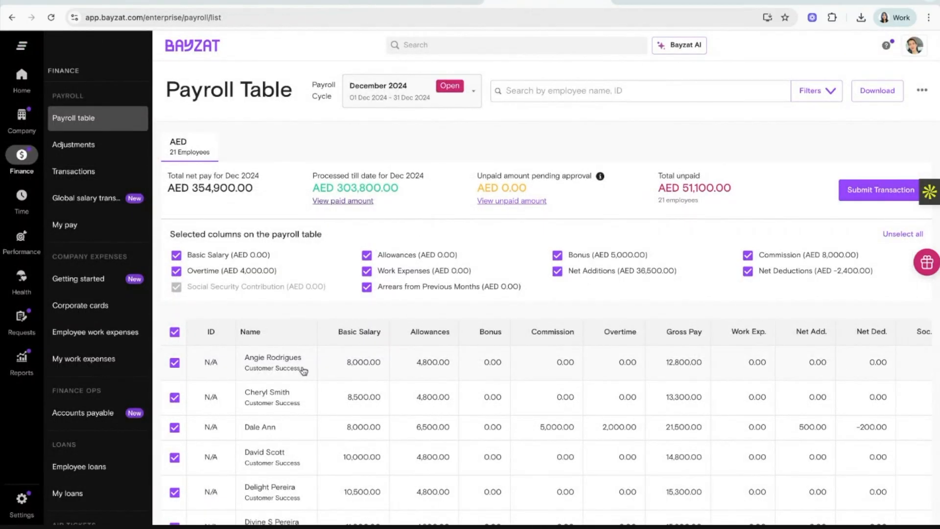
scroll(304, 370, down, 2)
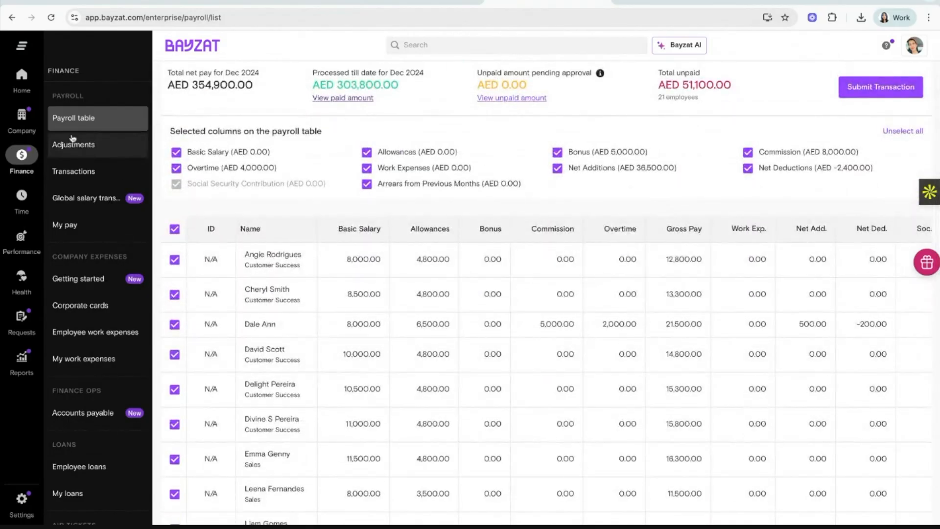
mouse_move(38, 131)
click(73, 118)
scroll(371, 321, down, 2)
scroll(371, 320, down, 6)
scroll(371, 320, up, 5)
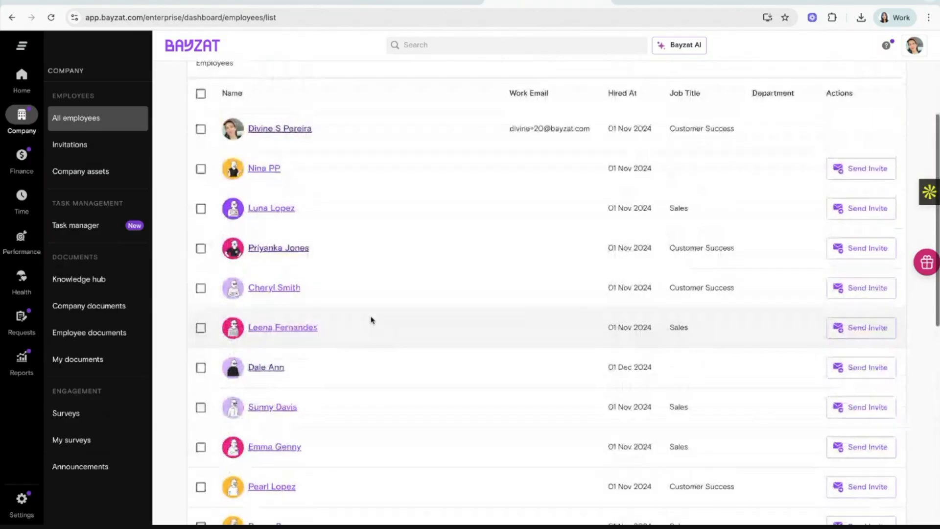
click(274, 131)
click(539, 230)
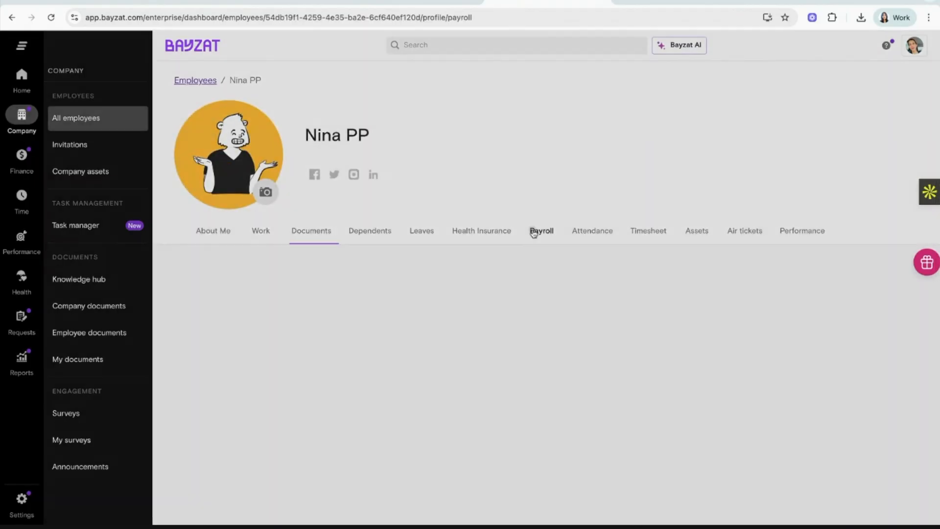
scroll(301, 291, down, 5)
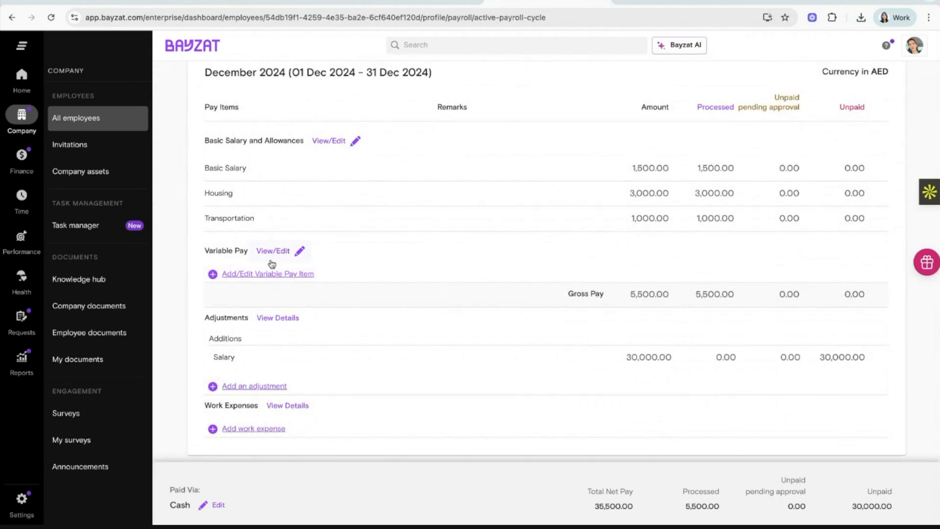
scroll(264, 257, up, 1)
Try Bonus and Commission variable pay items, then close the dialog without saving.
click(265, 295)
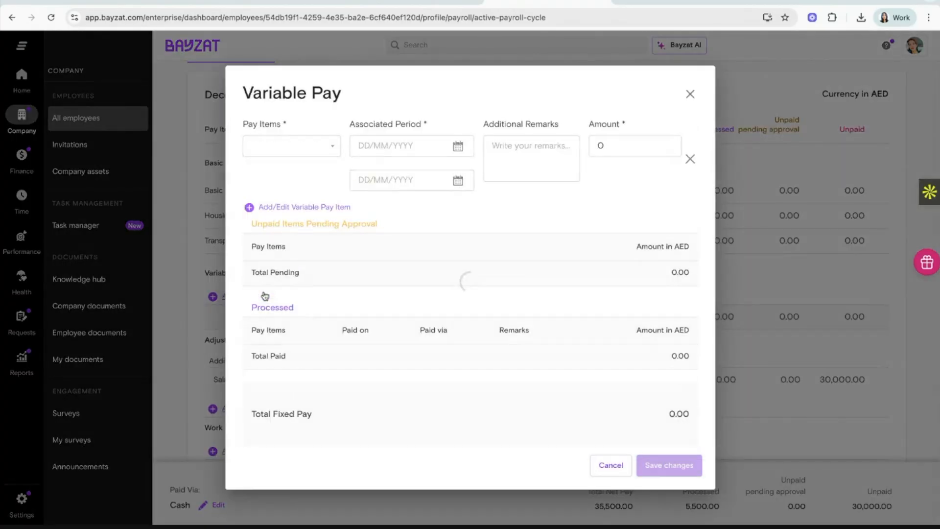
click(289, 154)
click(293, 172)
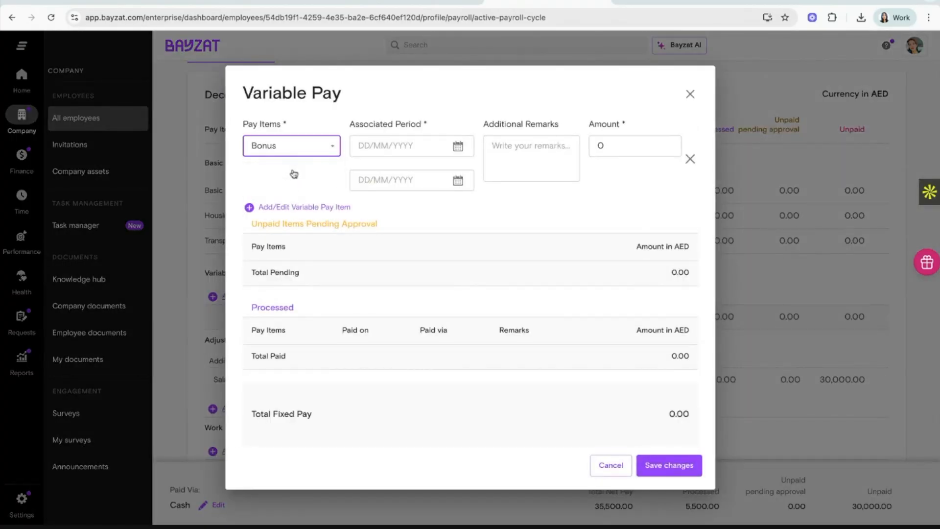
click(332, 207)
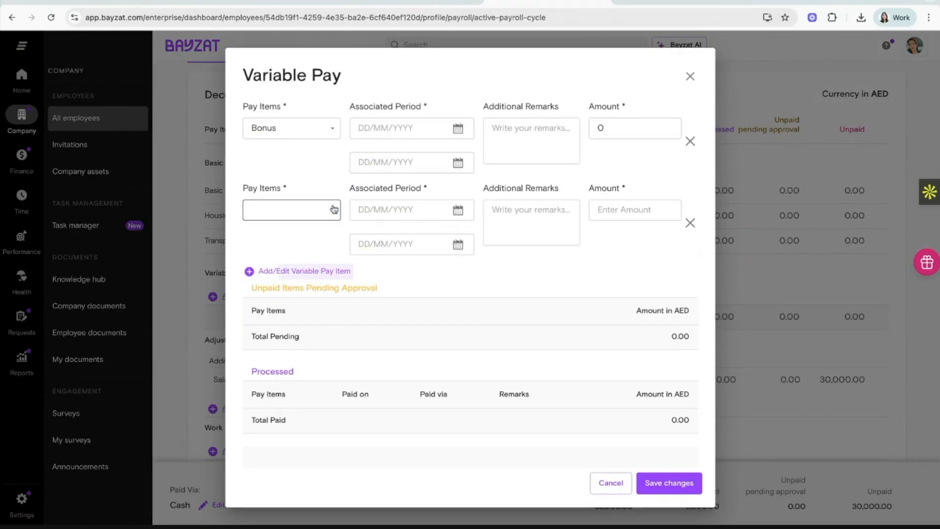
click(319, 210)
click(308, 254)
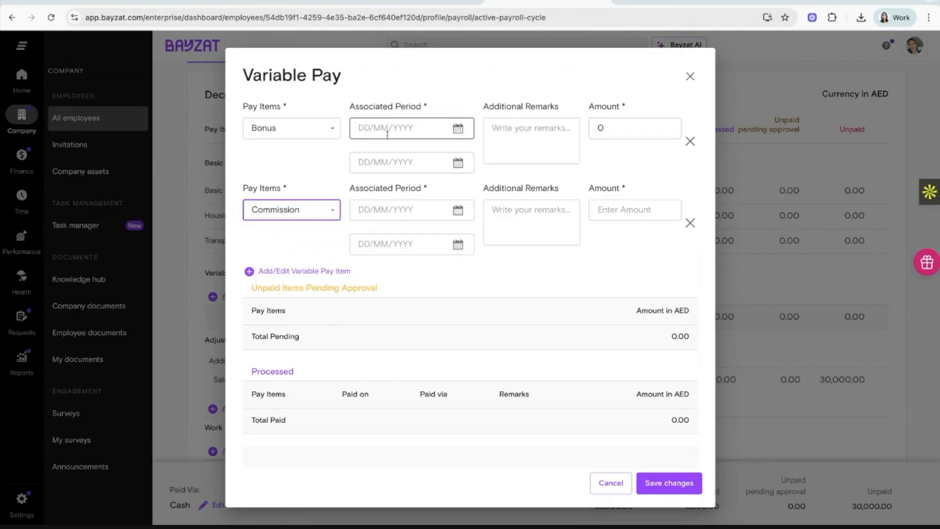
click(689, 76)
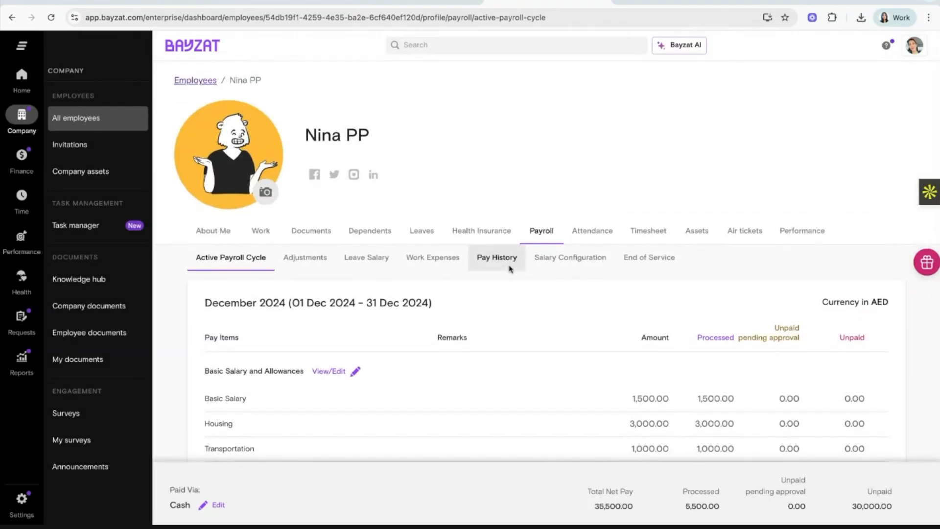
Preview the Mass Upload Additions sheet from the Payroll Table's '...' menu, then return via the Bayzat logo.
scroll(509, 269, down, 5)
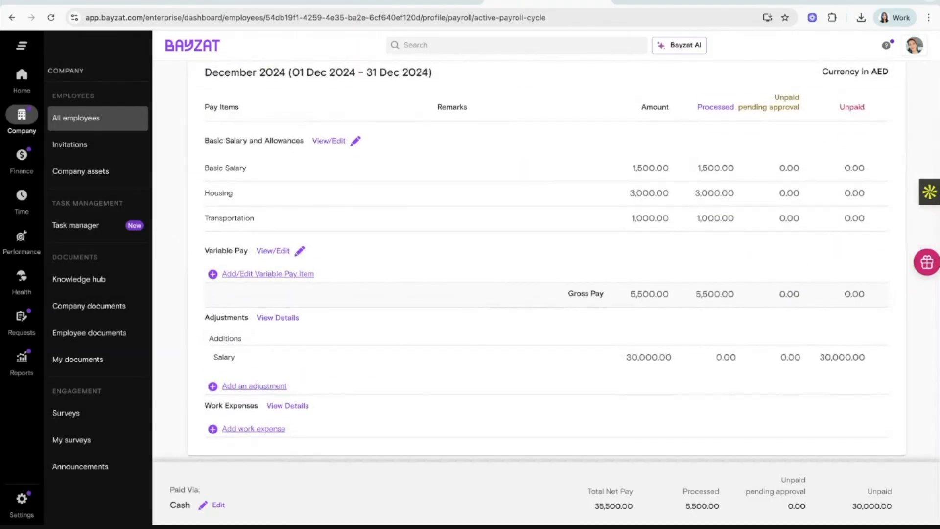
mouse_move(22, 156)
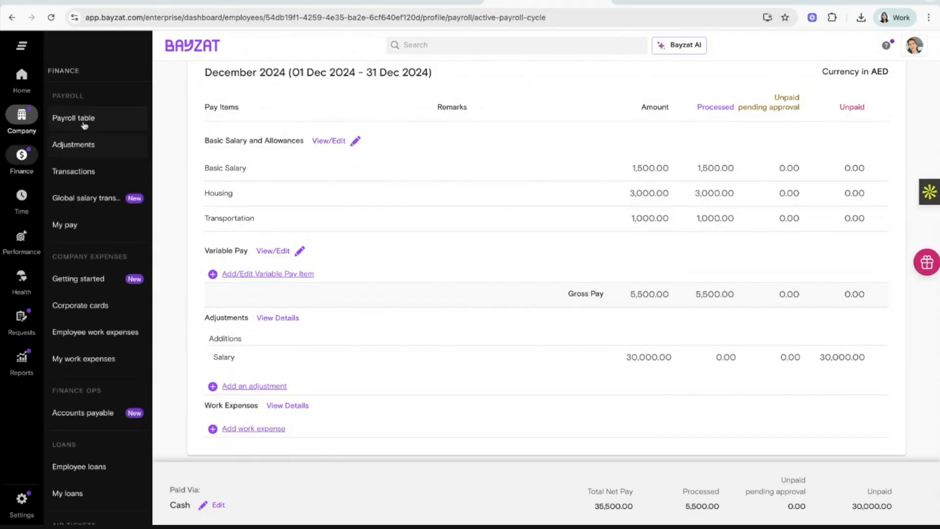
click(86, 123)
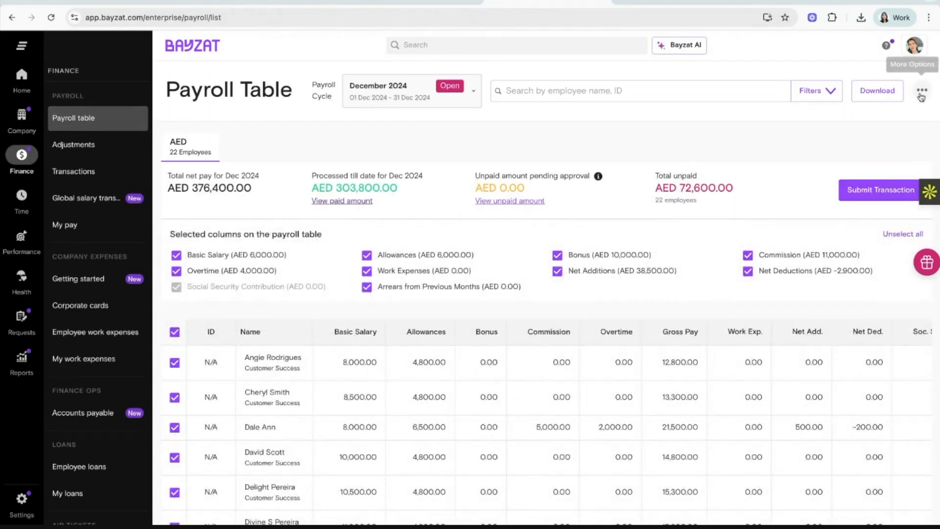
click(920, 93)
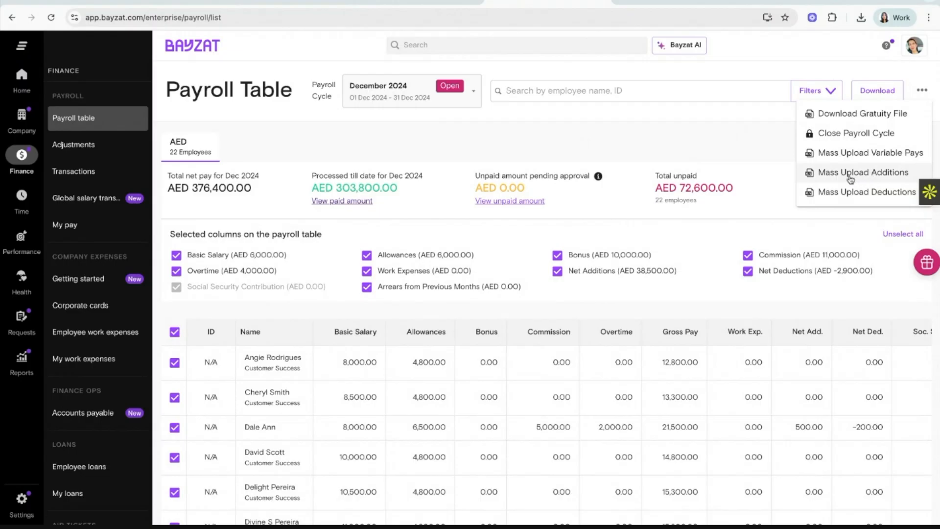
click(877, 178)
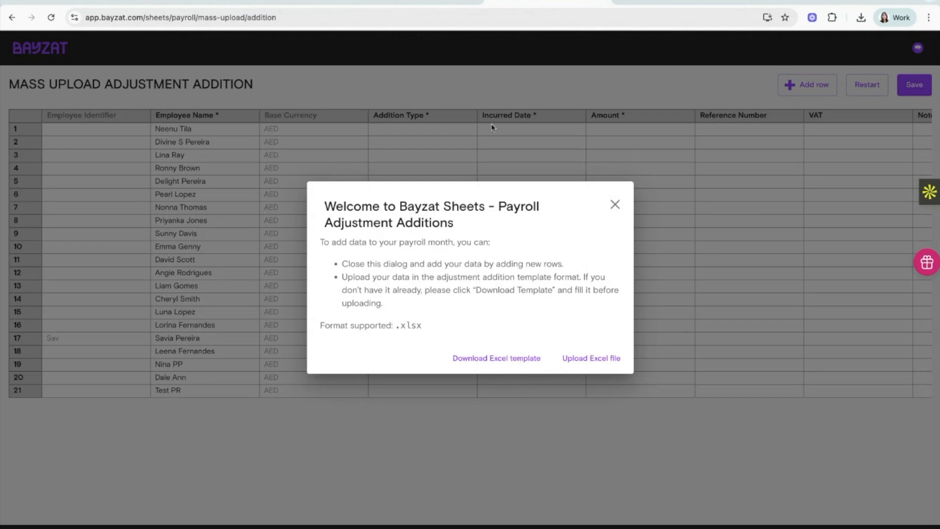
click(491, 127)
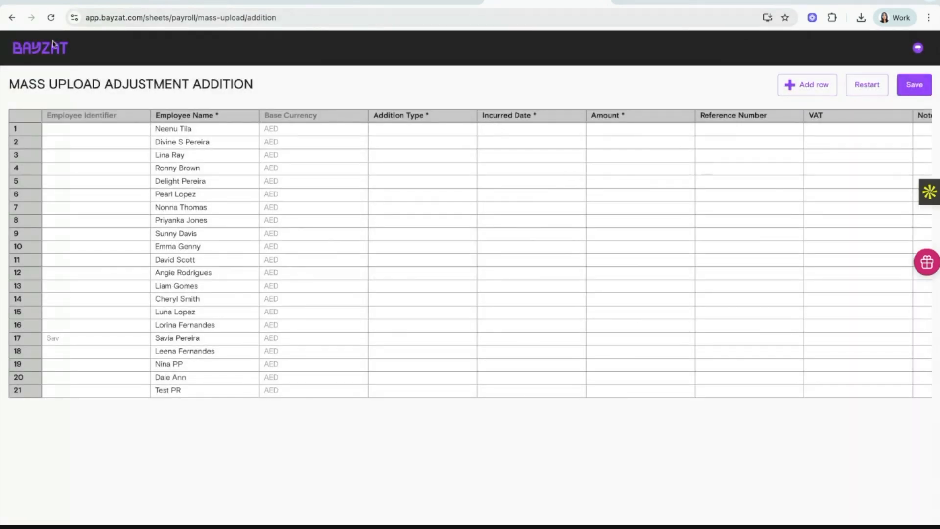
click(53, 53)
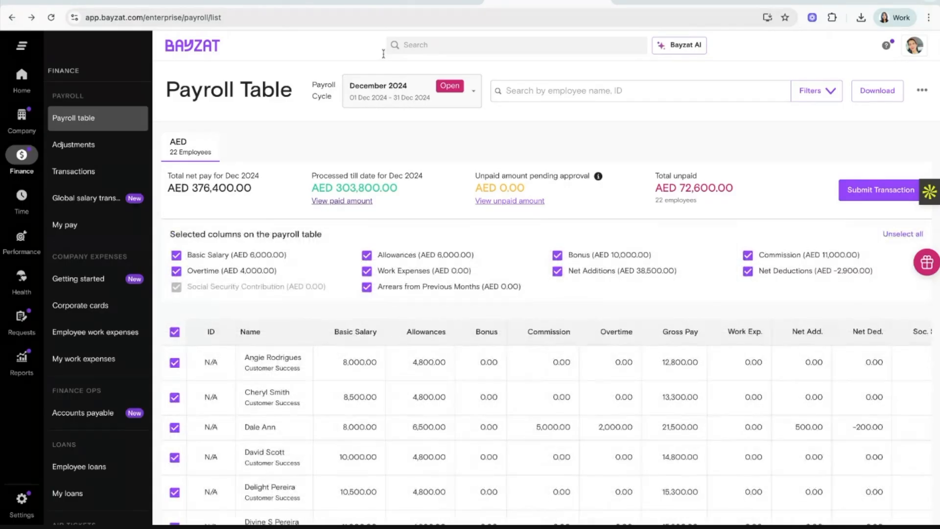